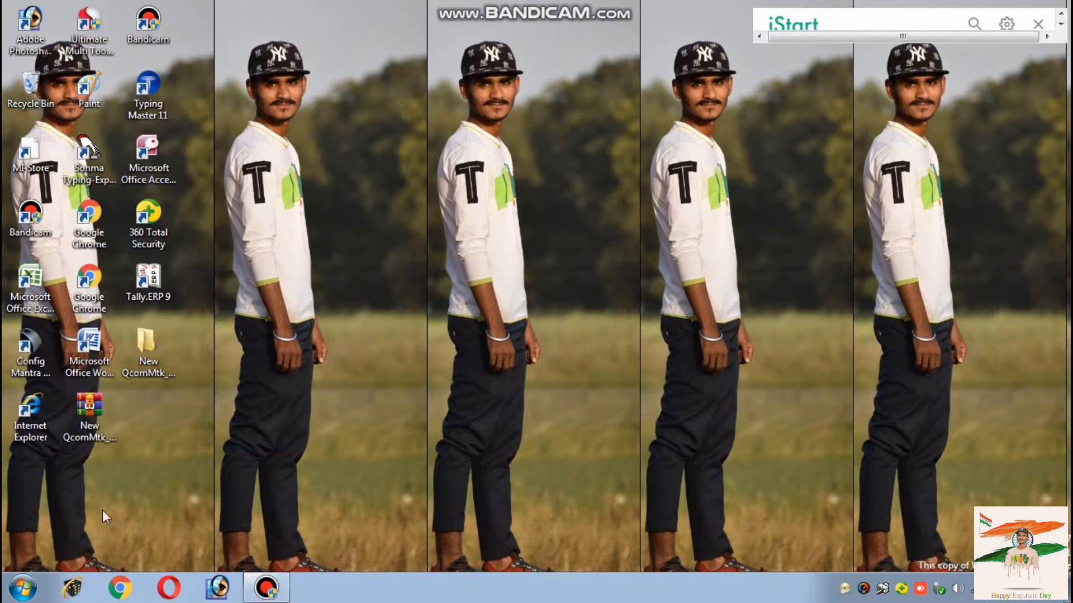
Launch Excel 2007 from the Windows 7 Start menu with a blank workbook
{"action": "left_click", "coordinate": [22, 588]}
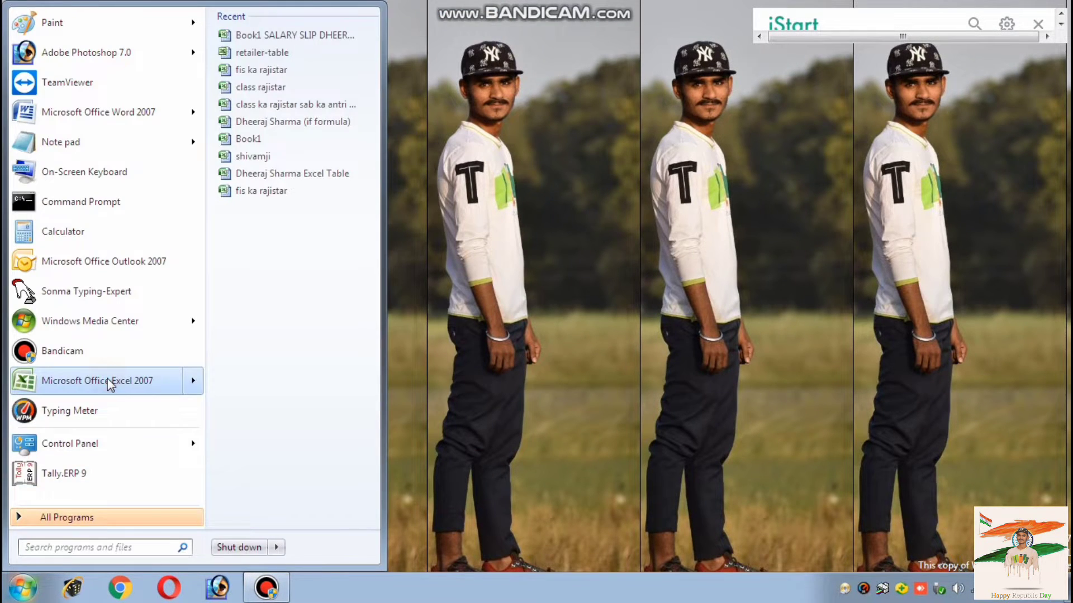
{"action": "left_click", "coordinate": [107, 380]}
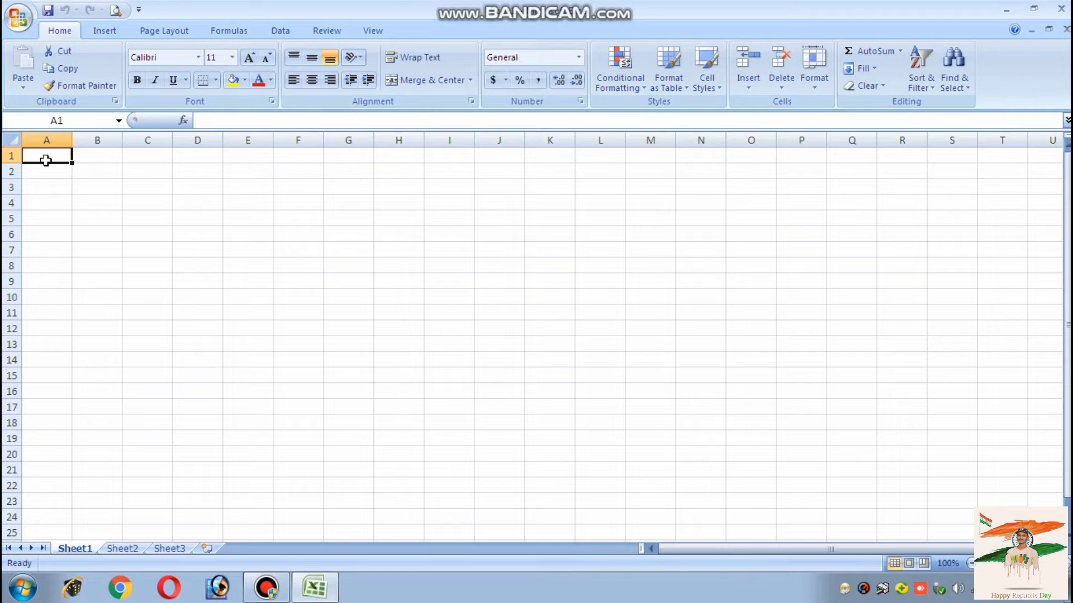
Narrow column A to 22 px, widen B–E to about 180/127/175/181 px, narrow F to 46 px
{"action": "left_click", "coordinate": [88, 158]}
{"action": "left_click", "coordinate": [48, 158]}
{"action": "left_click_drag", "start_coordinate": [70, 139], "coordinate": [463, 138]}
{"action": "left_click", "coordinate": [69, 154]}
{"action": "left_click", "coordinate": [163, 155]}
{"action": "left_click", "coordinate": [268, 155]}
{"action": "left_click", "coordinate": [375, 155]}
{"action": "left_click", "coordinate": [474, 160]}
{"action": "left_click", "coordinate": [111, 173]}
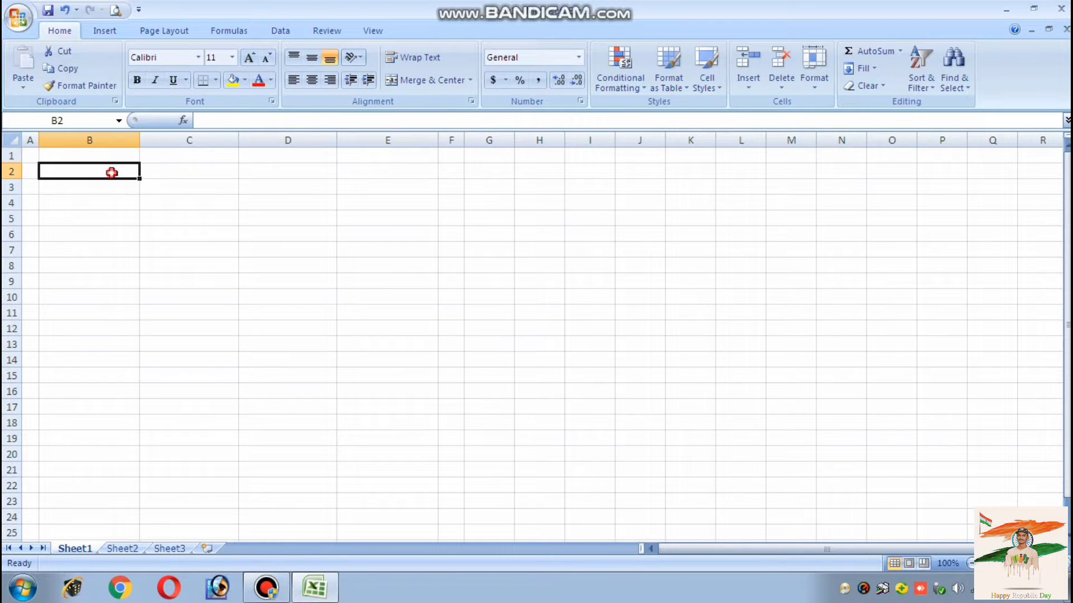
Merge B2:E2 and enter the centre's title ending 'COACHING ZONE', enlarged to 14 pt
{"action": "left_click_drag", "start_coordinate": [112, 173], "coordinate": [337, 173]}
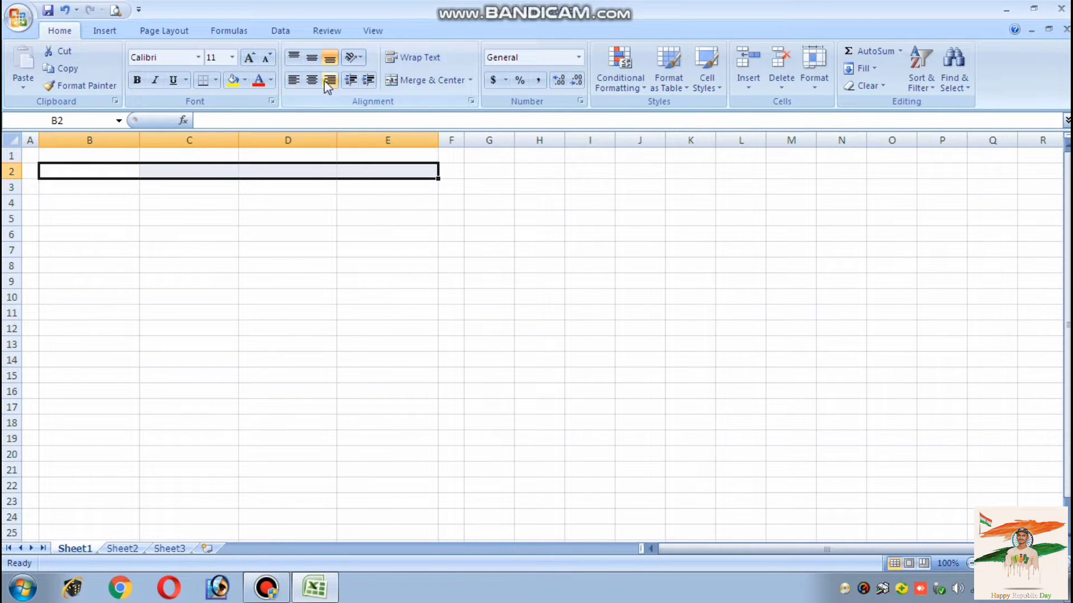
{"action": "left_click", "coordinate": [419, 80]}
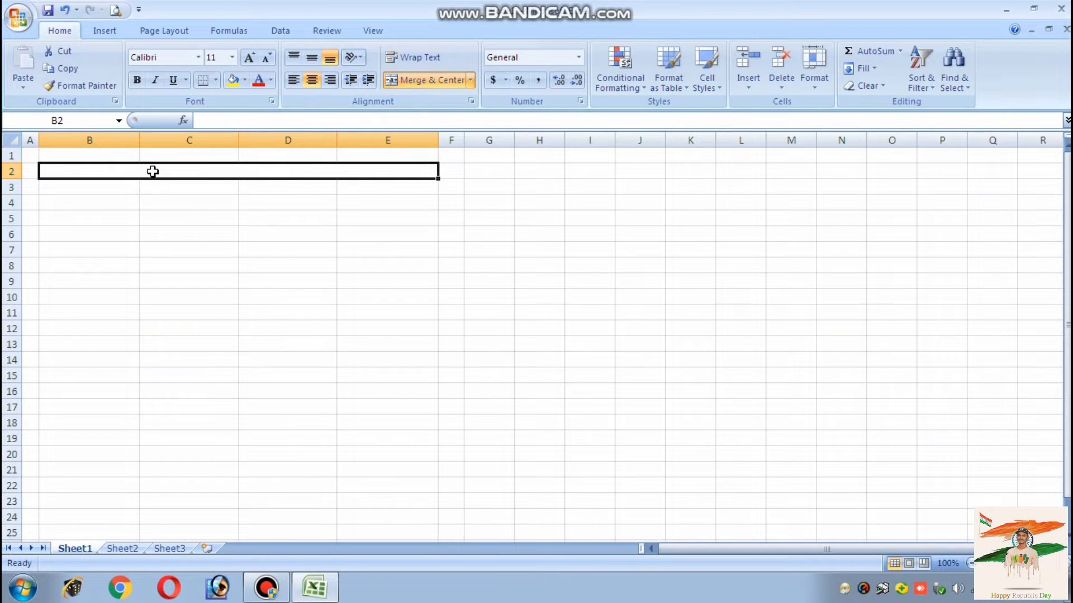
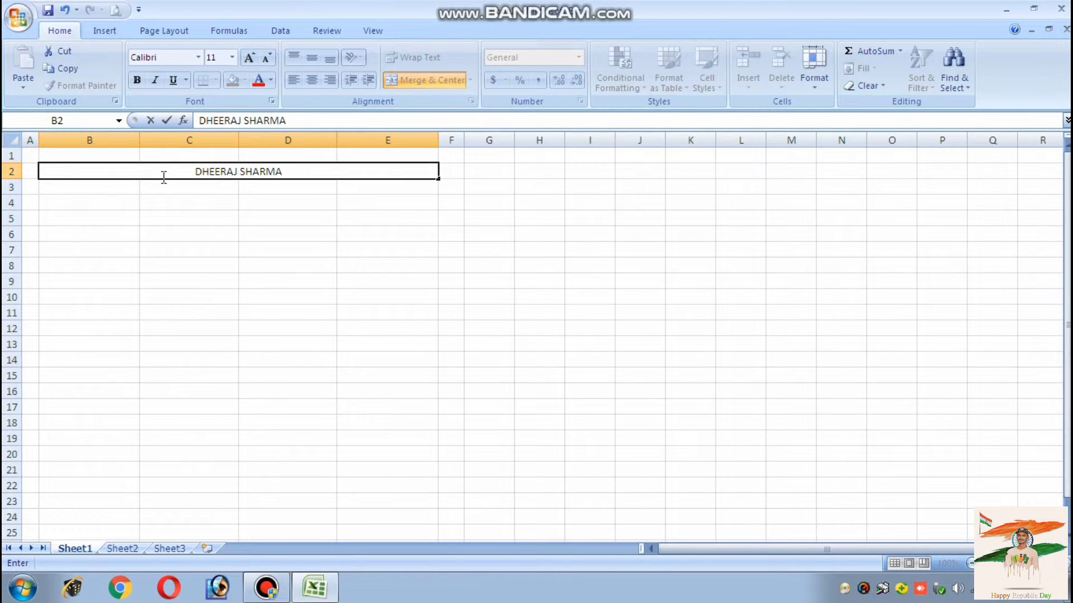
{"action": "type", "text": "COACHI"}
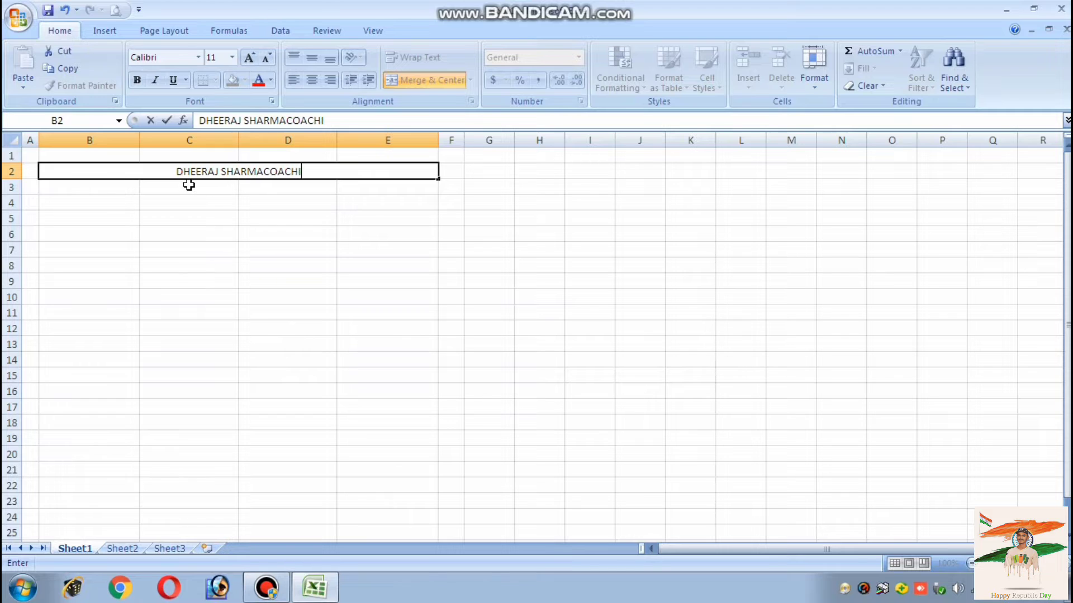
{"action": "type", "text": "NG ZO"}
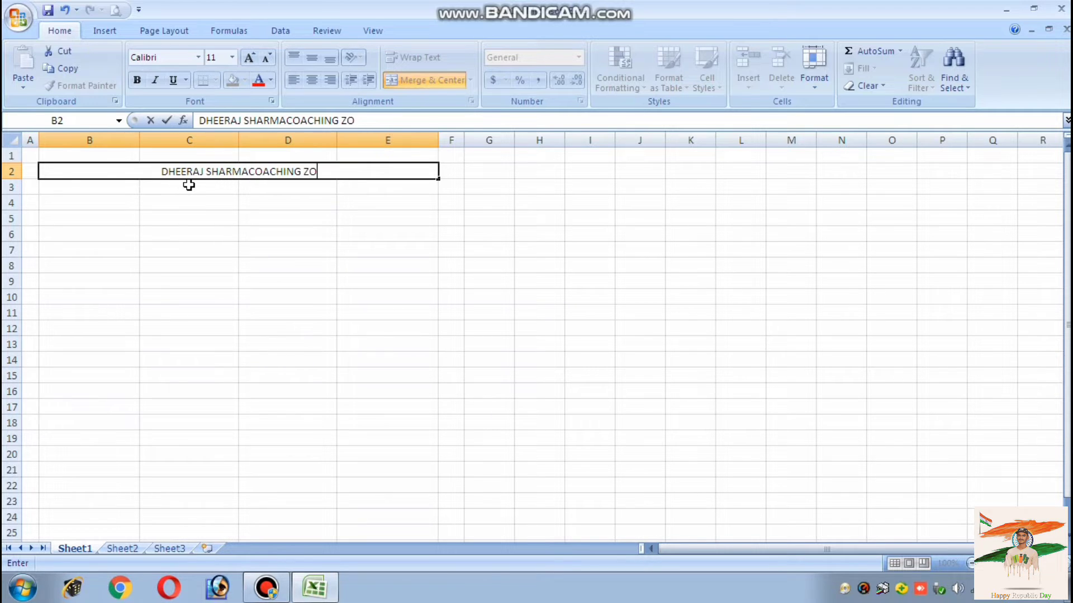
{"action": "type", "text": "NR"}
{"action": "key", "text": "BackSpace"}
{"action": "type", "text": "E"}
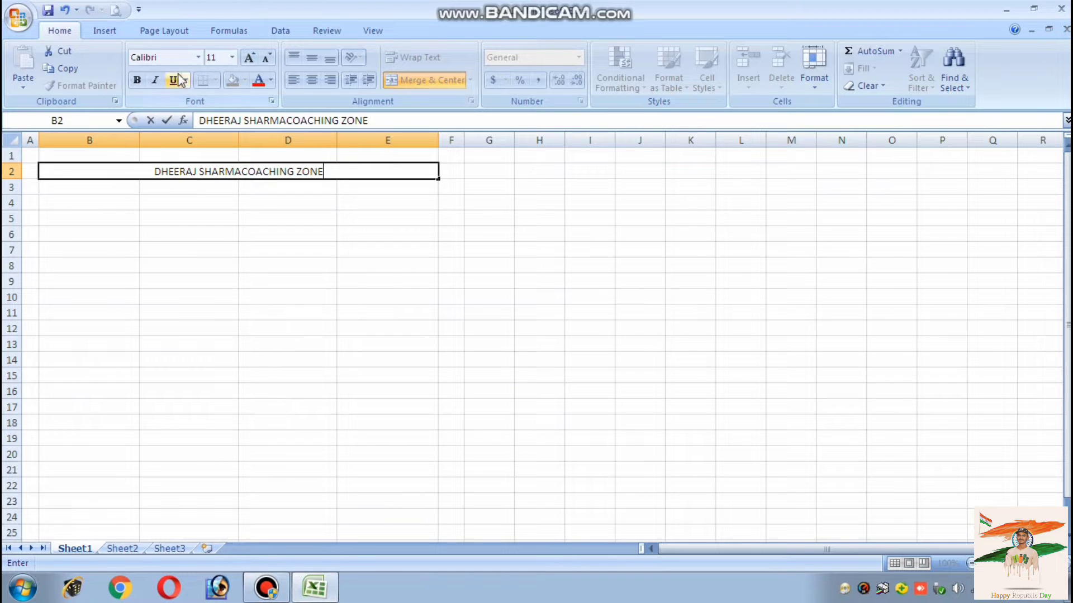
{"action": "left_click_drag", "start_coordinate": [221, 232], "coordinate": [217, 216]}
{"action": "left_click", "coordinate": [210, 174]}
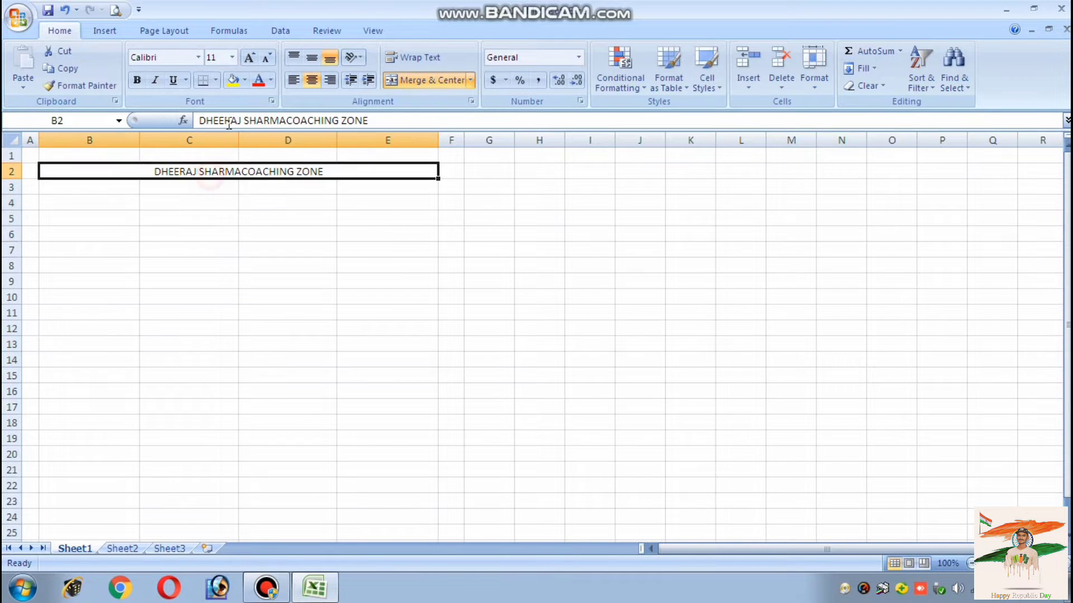
{"action": "left_click", "coordinate": [250, 57]}
{"action": "left_click", "coordinate": [250, 58]}
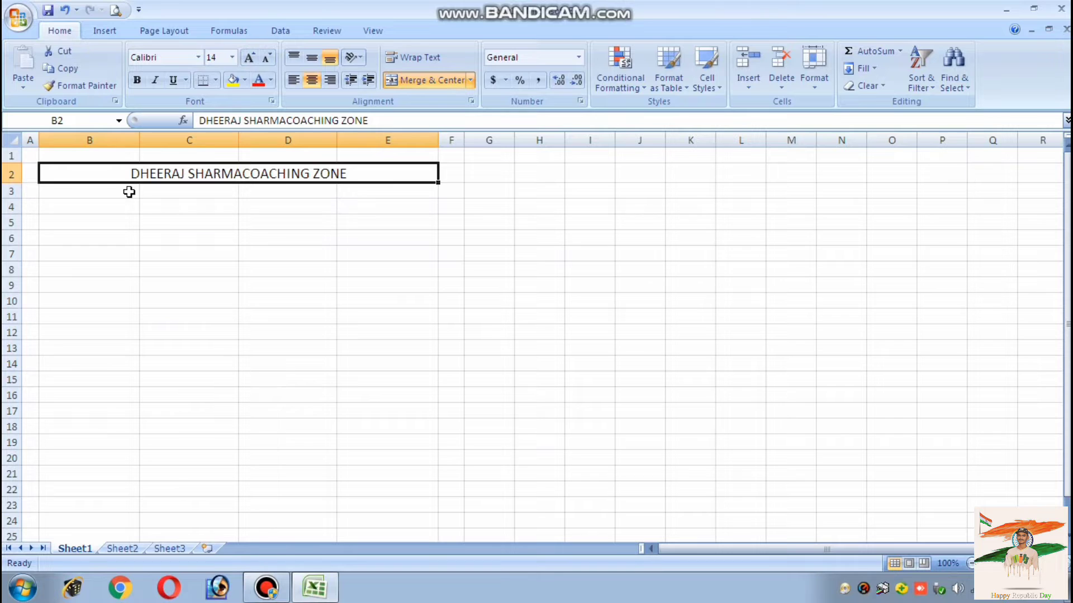
{"action": "left_click_drag", "start_coordinate": [129, 194], "coordinate": [349, 189]}
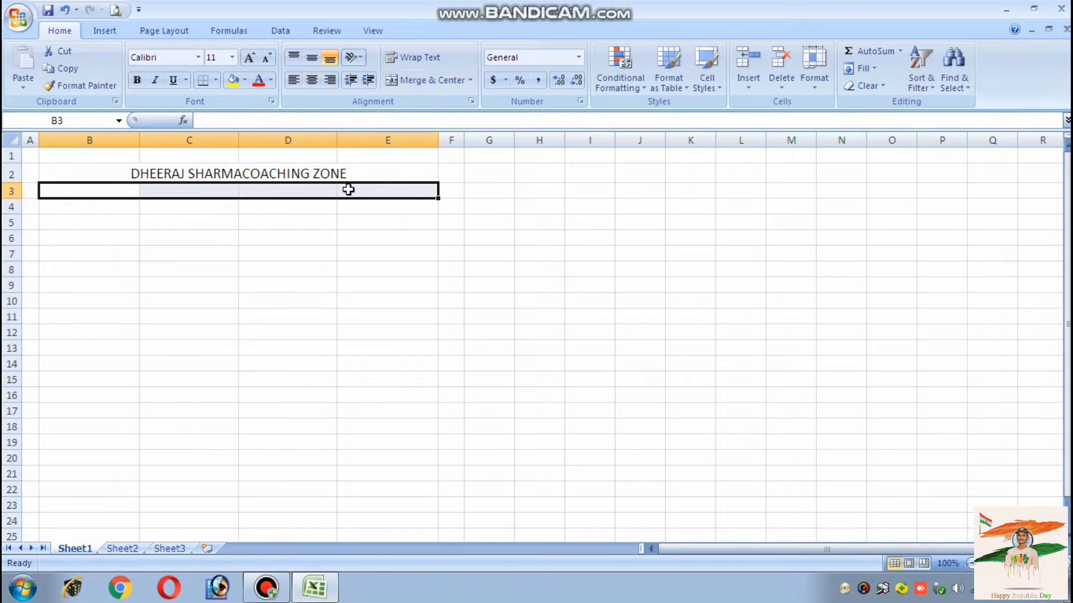
Merge and centre B3:E3 and enter the centre's address line
{"action": "left_click", "coordinate": [410, 80]}
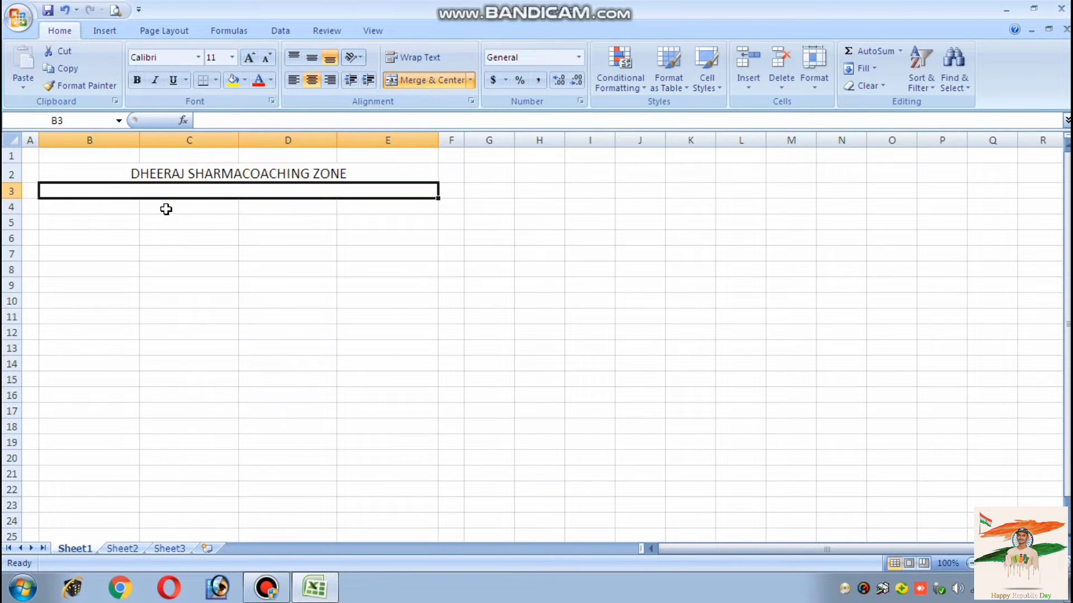
{"action": "type", "text": "BAR"}
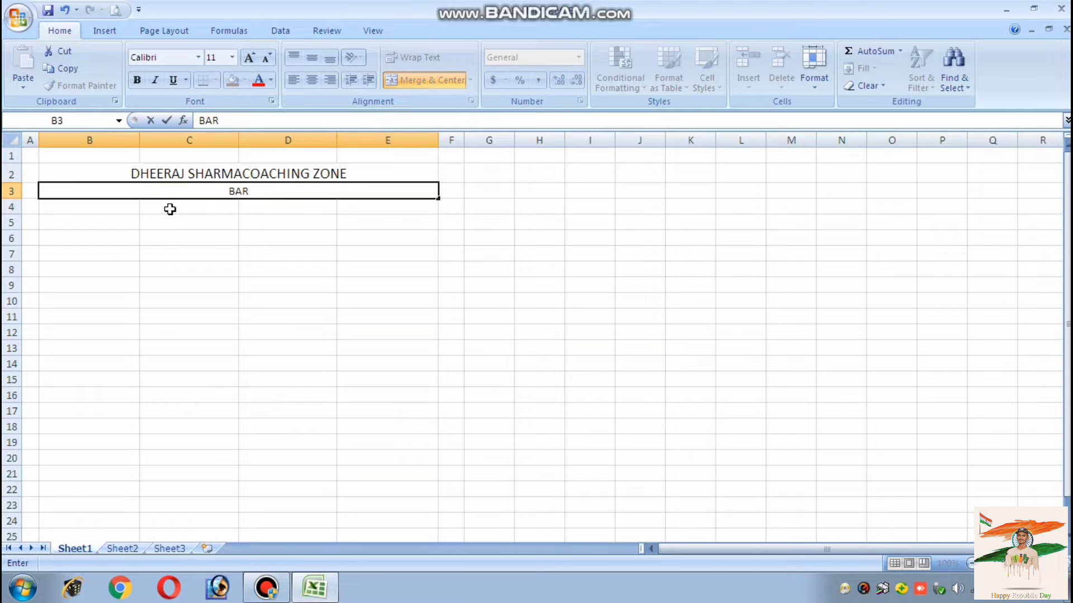
{"action": "type", "text": "HA TOLA"}
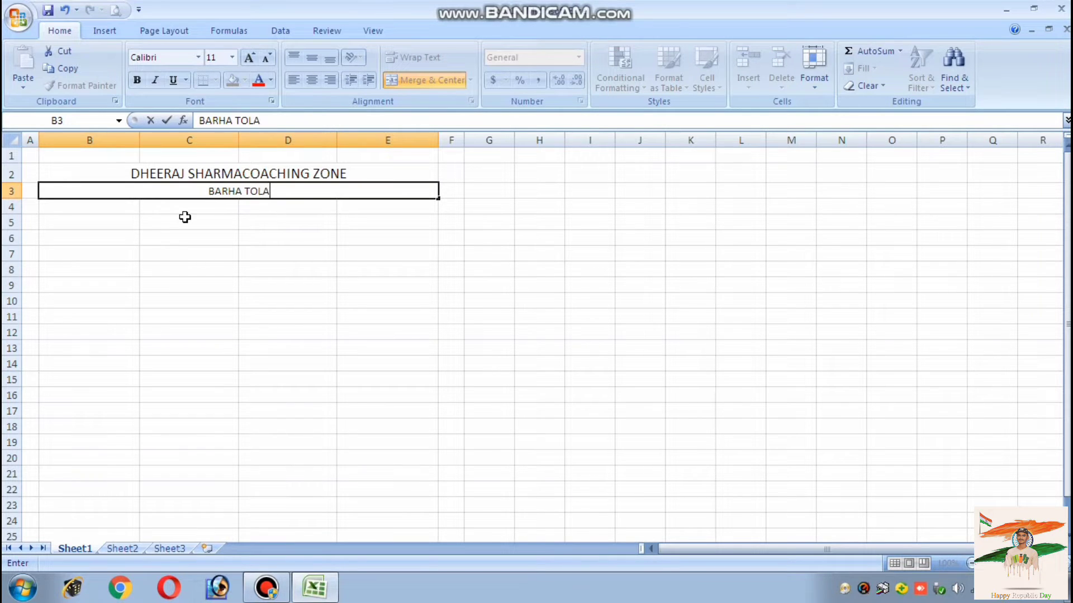
{"action": "type", "text": " TIKAR"}
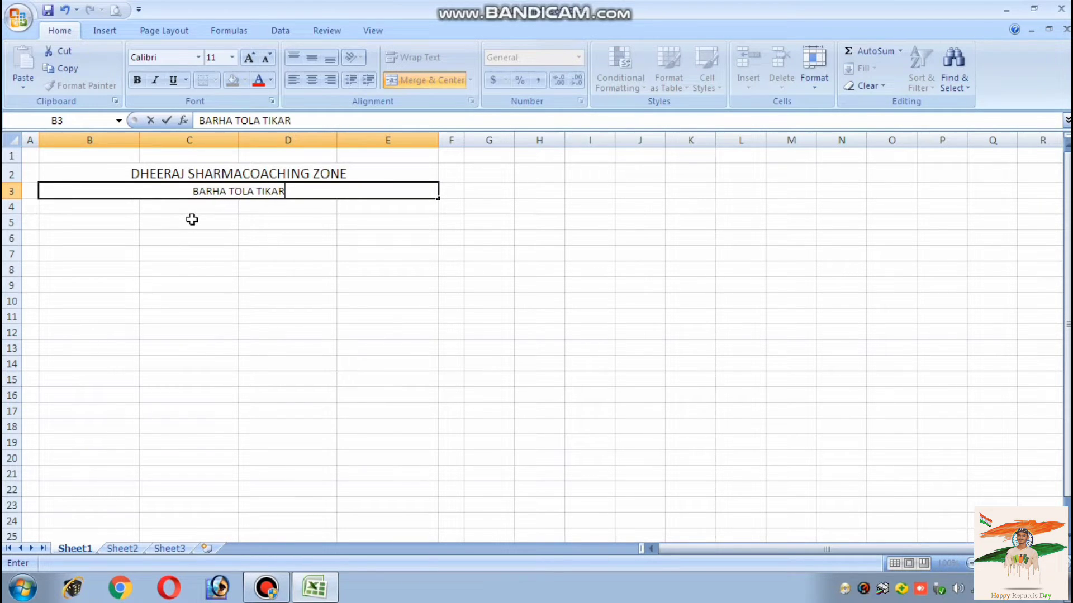
{"action": "left_click", "coordinate": [192, 211]}
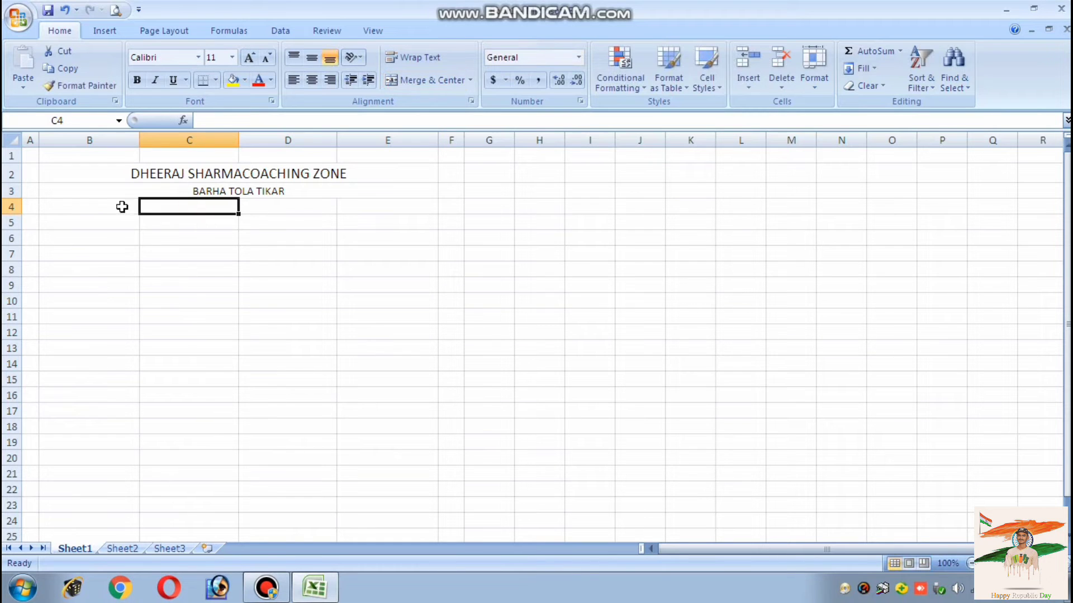
Merge and centre B4:E4 with 'SALARY SLIP 2022', one font size smaller
{"action": "left_click_drag", "start_coordinate": [120, 207], "coordinate": [368, 206]}
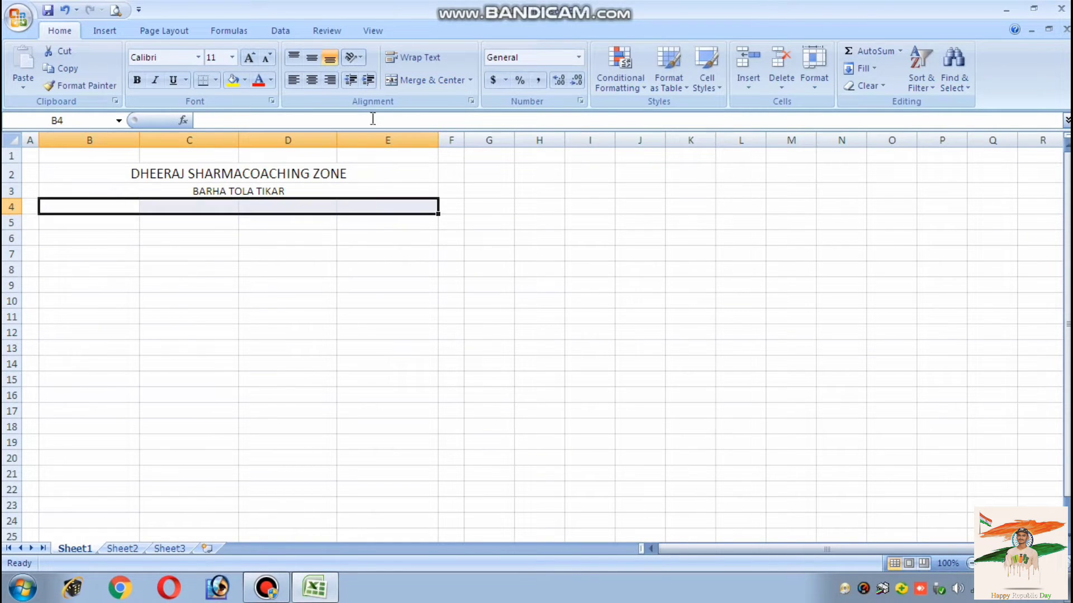
{"action": "left_click", "coordinate": [416, 80]}
{"action": "type", "text": "SA"}
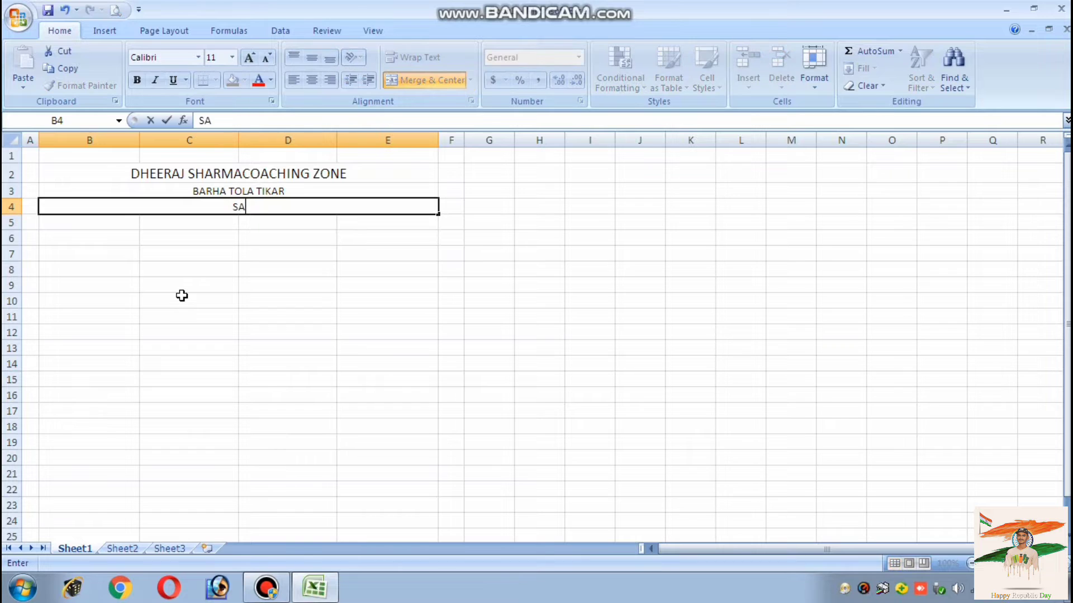
{"action": "type", "text": "LARY"}
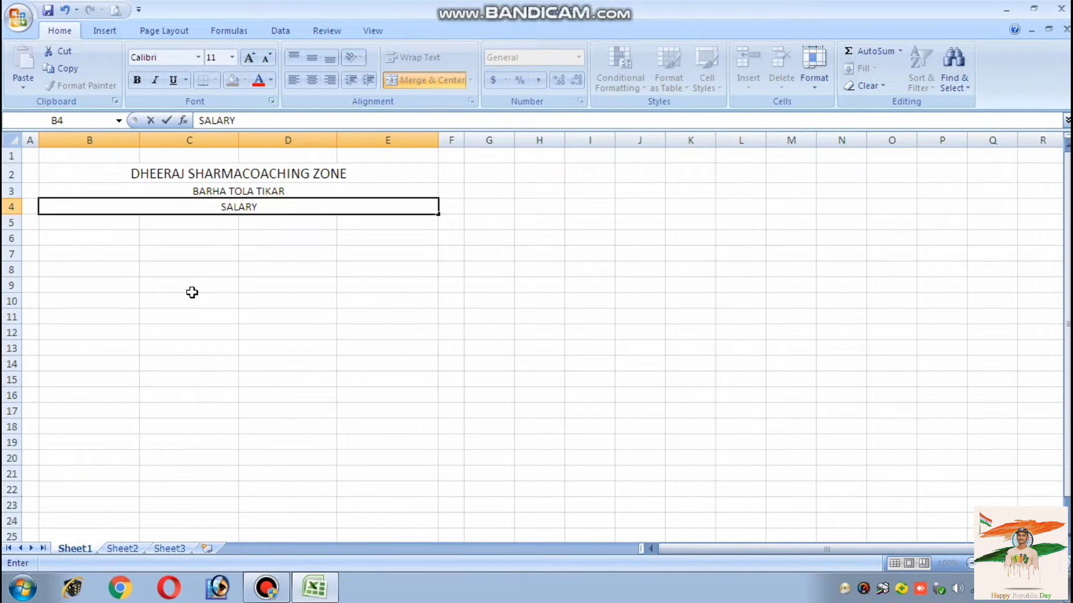
{"action": "type", "text": " SLIP 2022"}
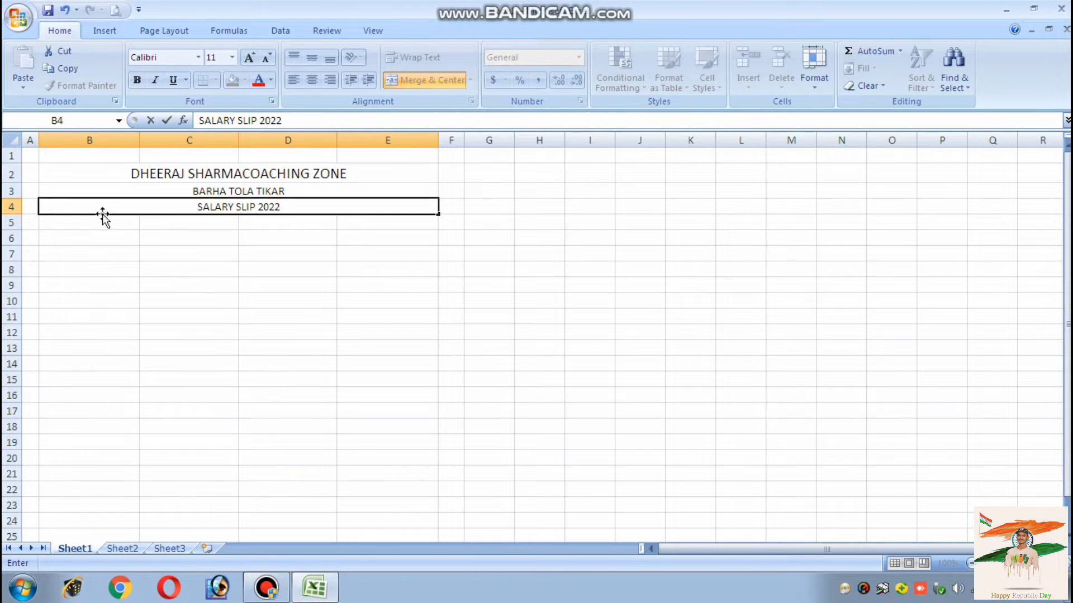
{"action": "key", "text": "Return"}
{"action": "left_click", "coordinate": [129, 210]}
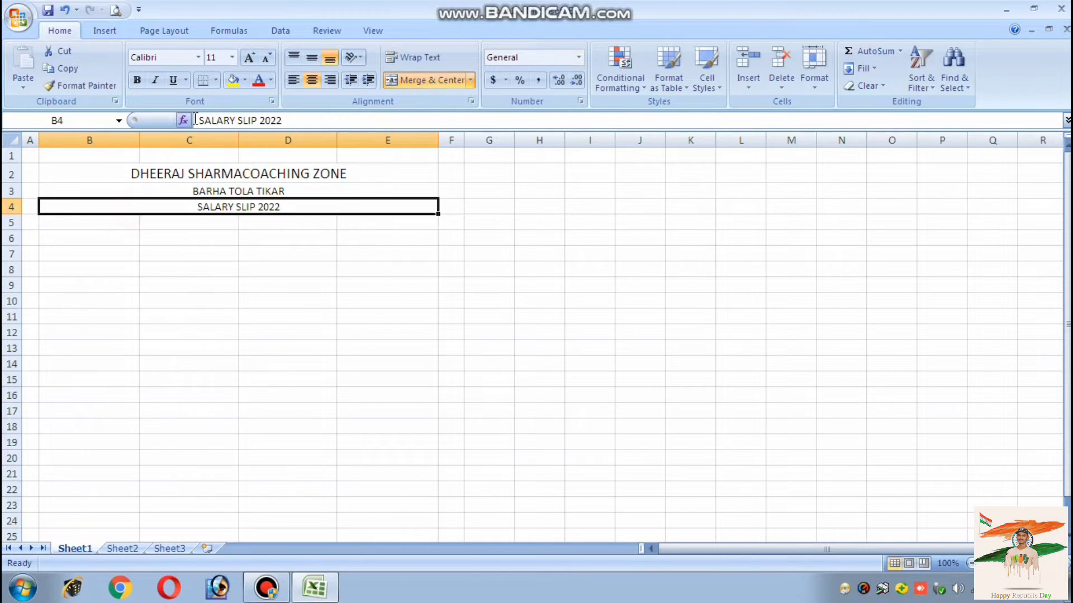
{"action": "left_click", "coordinate": [267, 57]}
{"action": "left_click", "coordinate": [172, 225]}
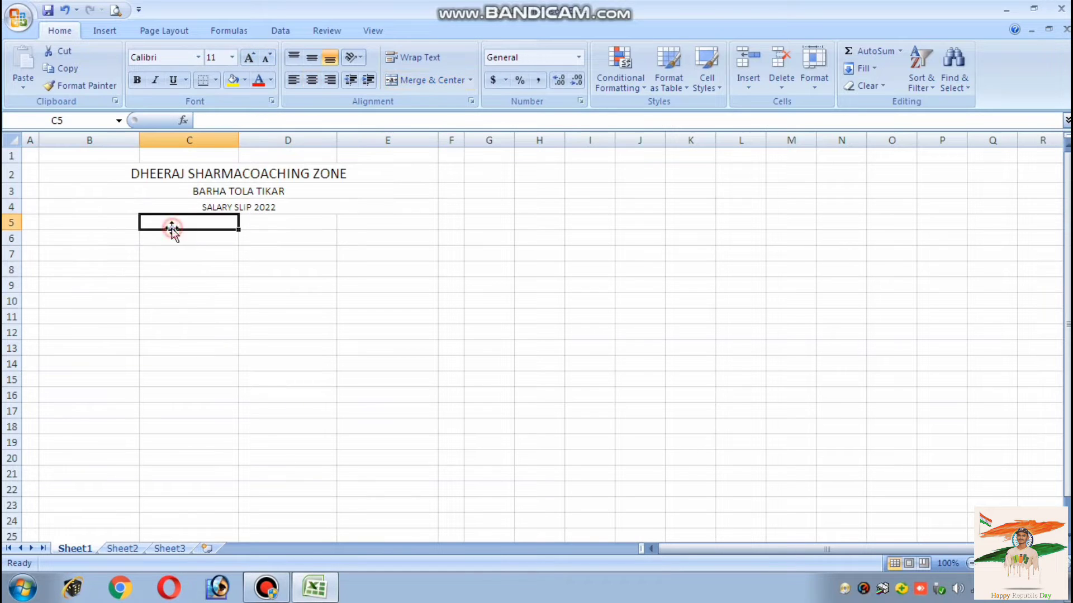
Enter EMPLOYEE ID and DESIGNATION in B6:B7, and EMPLOYEE NAME and MONTH SALARY in D6:D7
{"action": "left_click", "coordinate": [118, 223]}
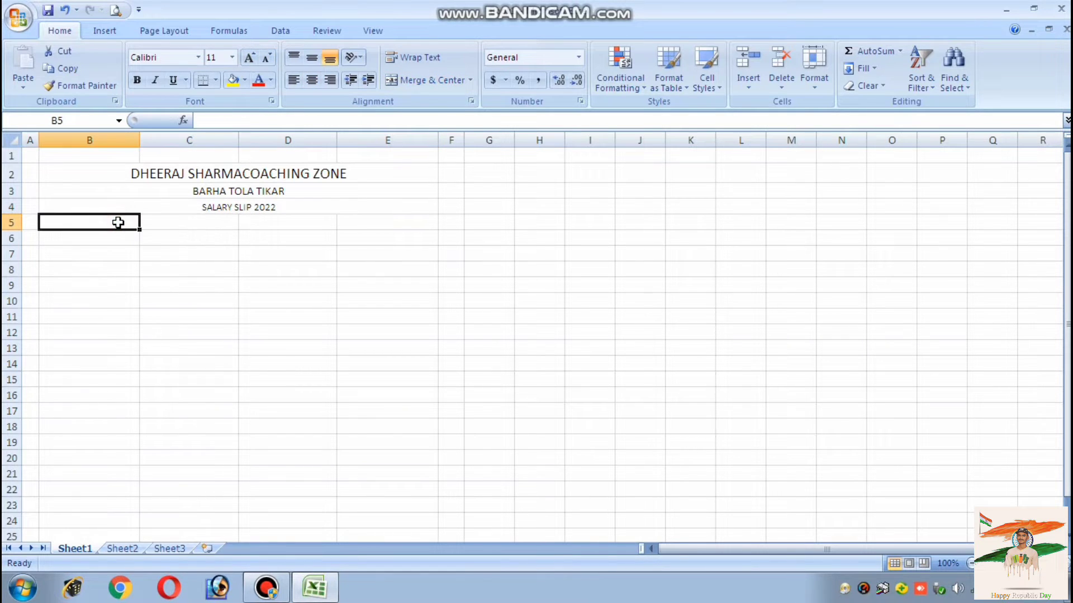
{"action": "left_click", "coordinate": [120, 238]}
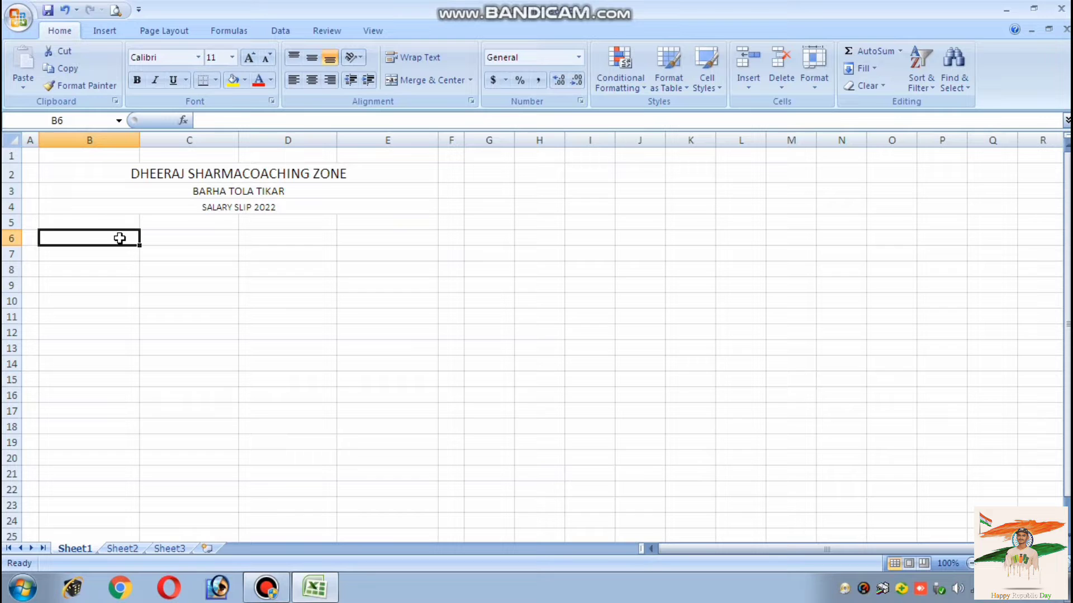
{"action": "type", "text": "EMPLOYEE"}
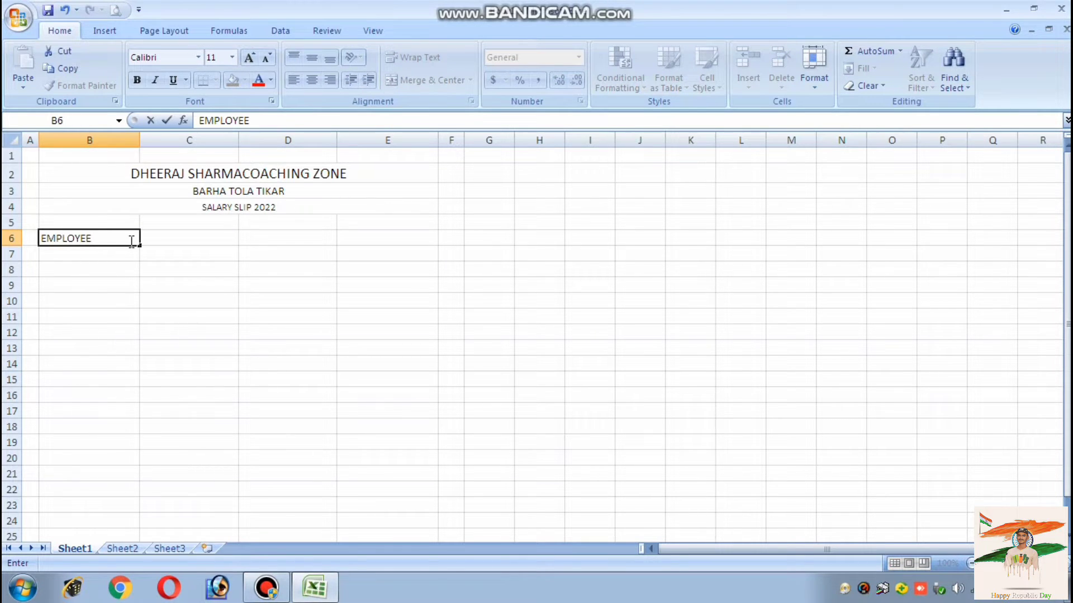
{"action": "type", "text": " ID"}
{"action": "key", "text": "Return"}
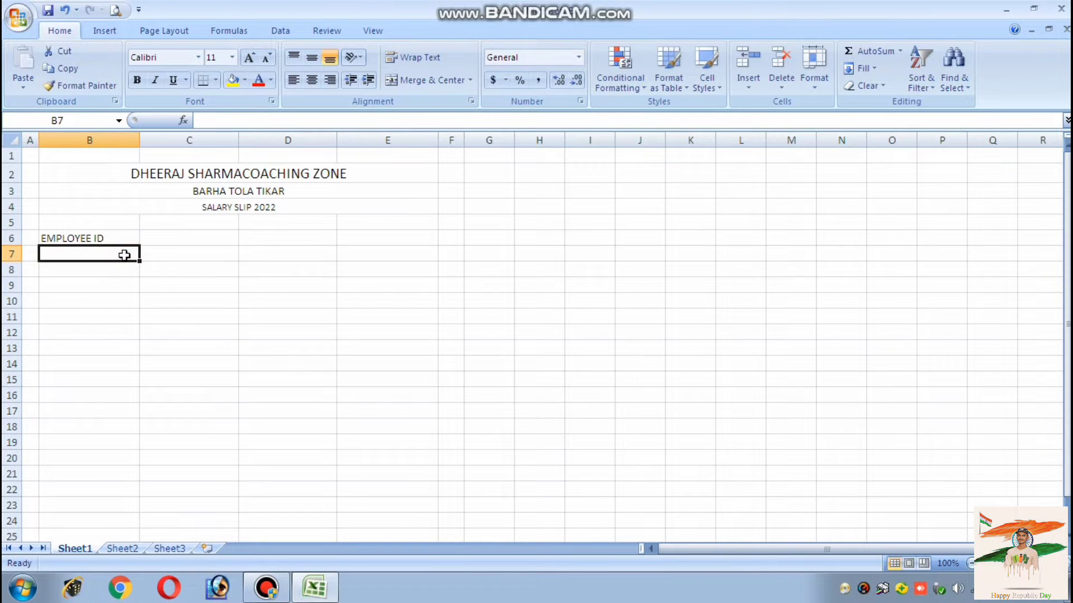
{"action": "type", "text": "DESI"}
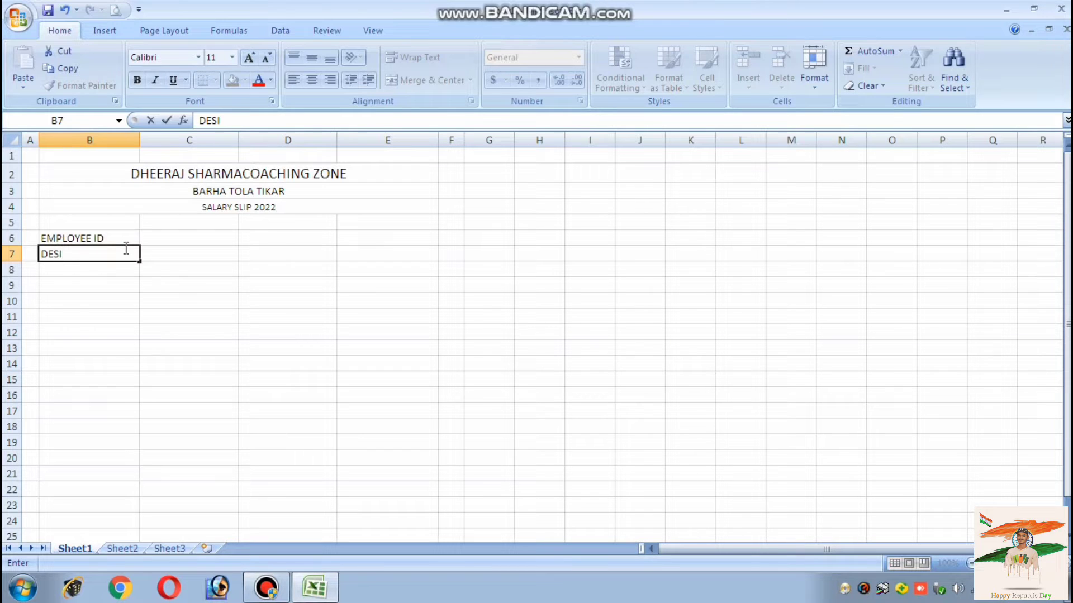
{"action": "type", "text": "GNATION"}
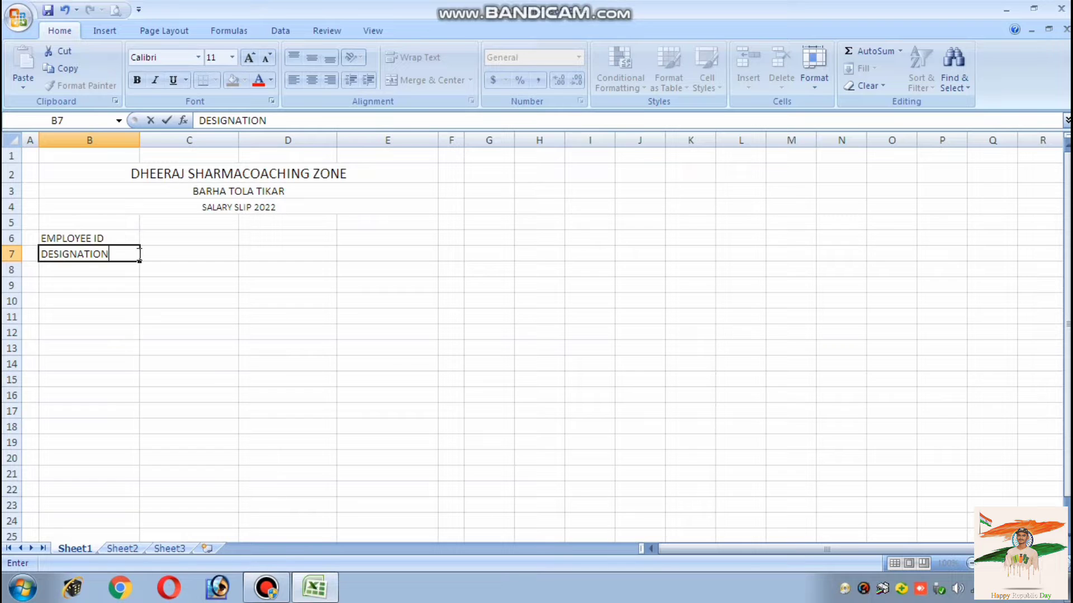
{"action": "left_click", "coordinate": [265, 239]}
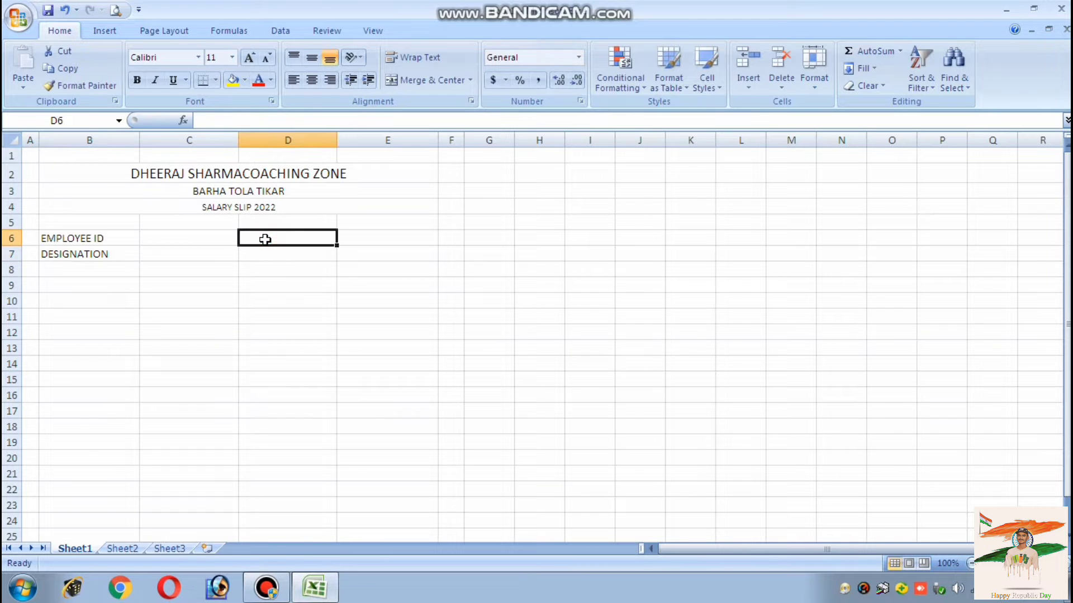
{"action": "type", "text": "EMPLOYEE"}
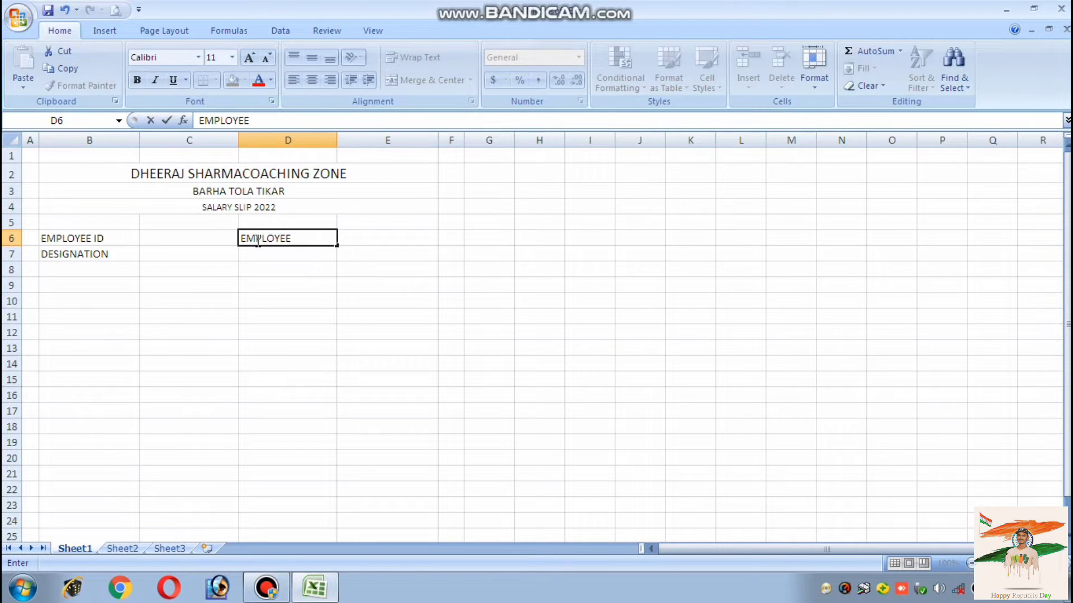
{"action": "type", "text": " NAME"}
{"action": "left_click", "coordinate": [260, 255]}
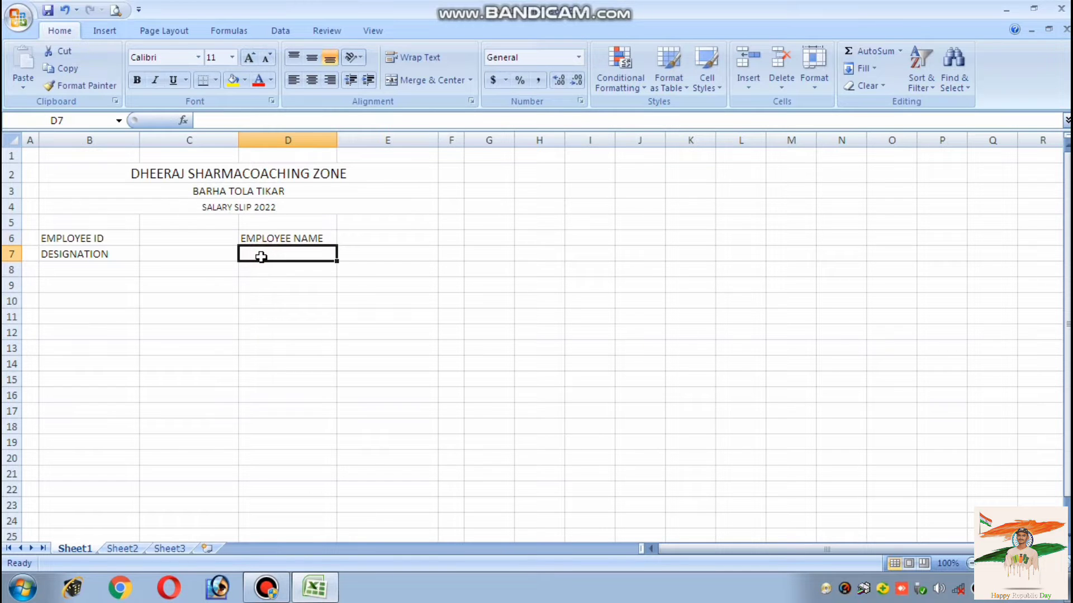
{"action": "type", "text": "MON"}
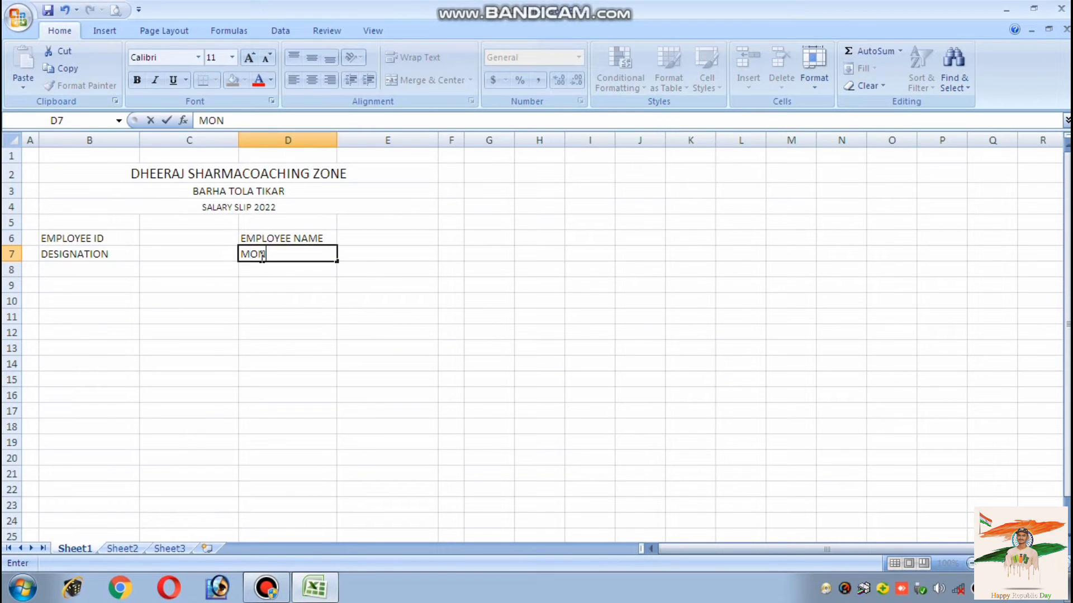
{"action": "type", "text": "TH SALERY"}
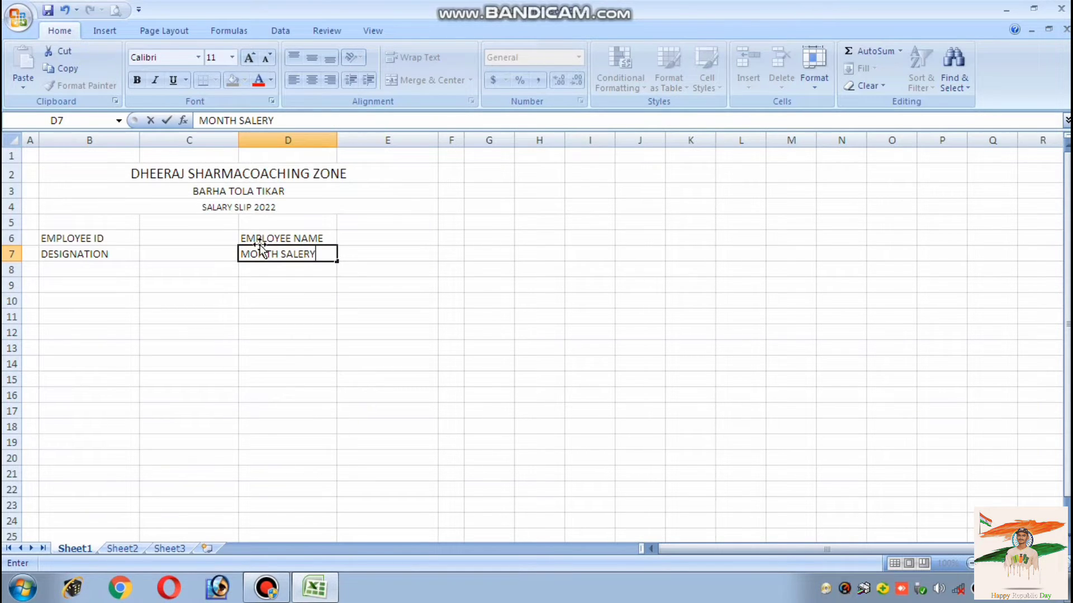
{"action": "key", "text": "BackSpace"}
{"action": "key", "text": "BackSpace"}
{"action": "key", "text": "BackSpace"}
{"action": "type", "text": "AR"}
Put INCOME centred in merged B9:C9 and DEDUCTION centred in merged D9:E9
{"action": "left_click", "coordinate": [100, 270]}
{"action": "left_click_drag", "start_coordinate": [103, 284], "coordinate": [151, 282]}
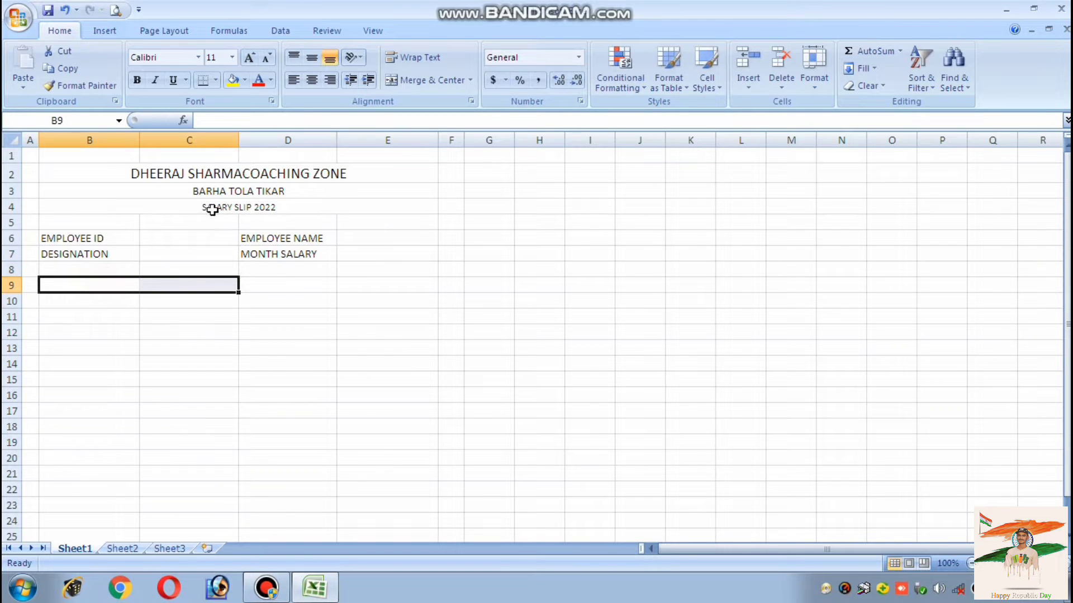
{"action": "left_click", "coordinate": [413, 80]}
{"action": "type", "text": "I"}
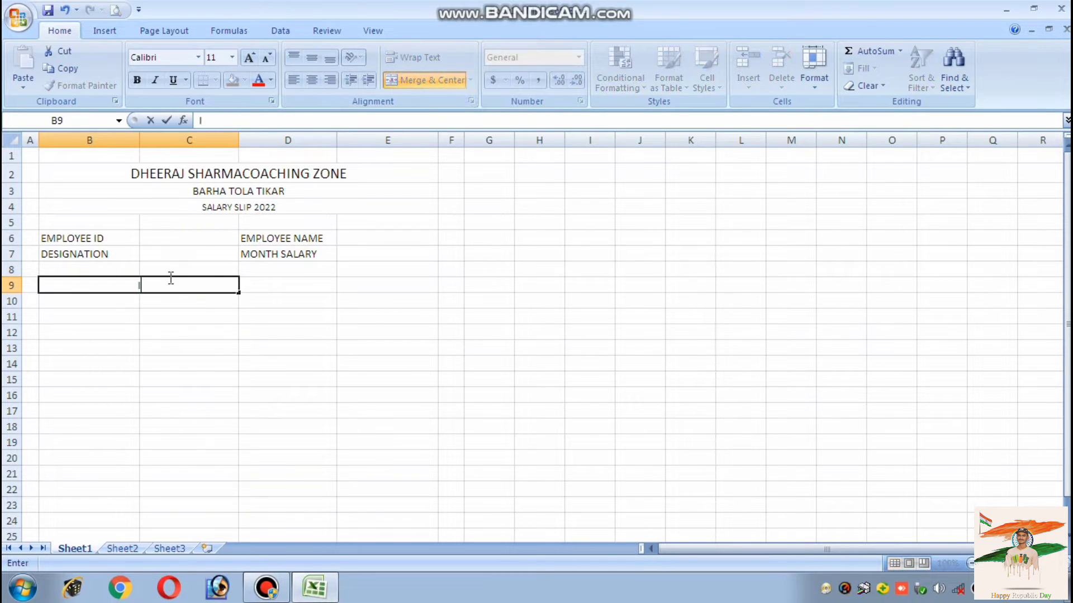
{"action": "type", "text": "NCOME"}
{"action": "left_click", "coordinate": [272, 285]}
{"action": "left_click_drag", "start_coordinate": [272, 285], "coordinate": [363, 281]}
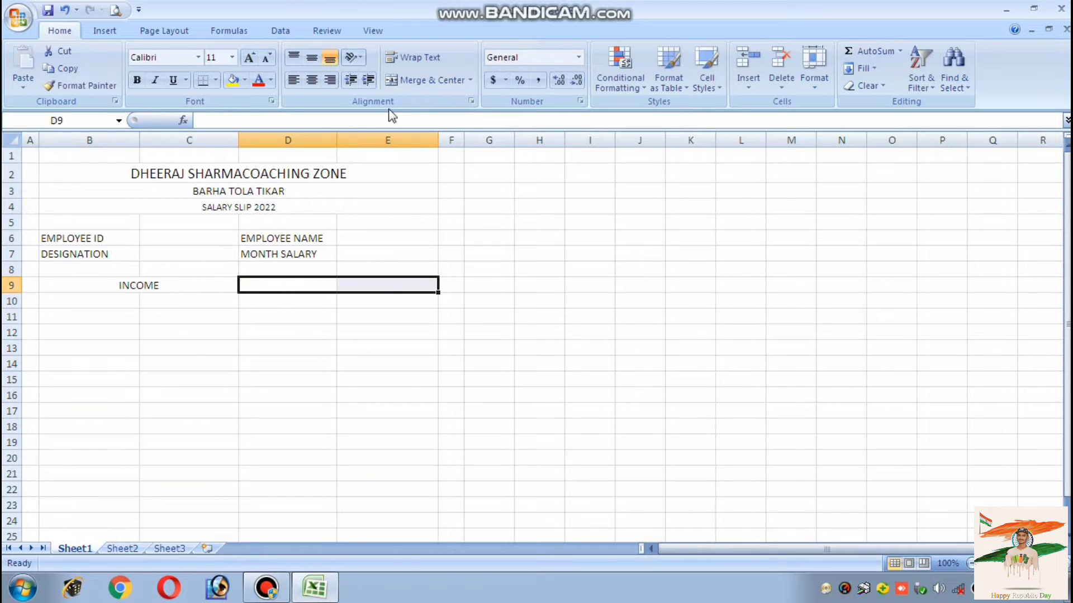
{"action": "left_click", "coordinate": [431, 80]}
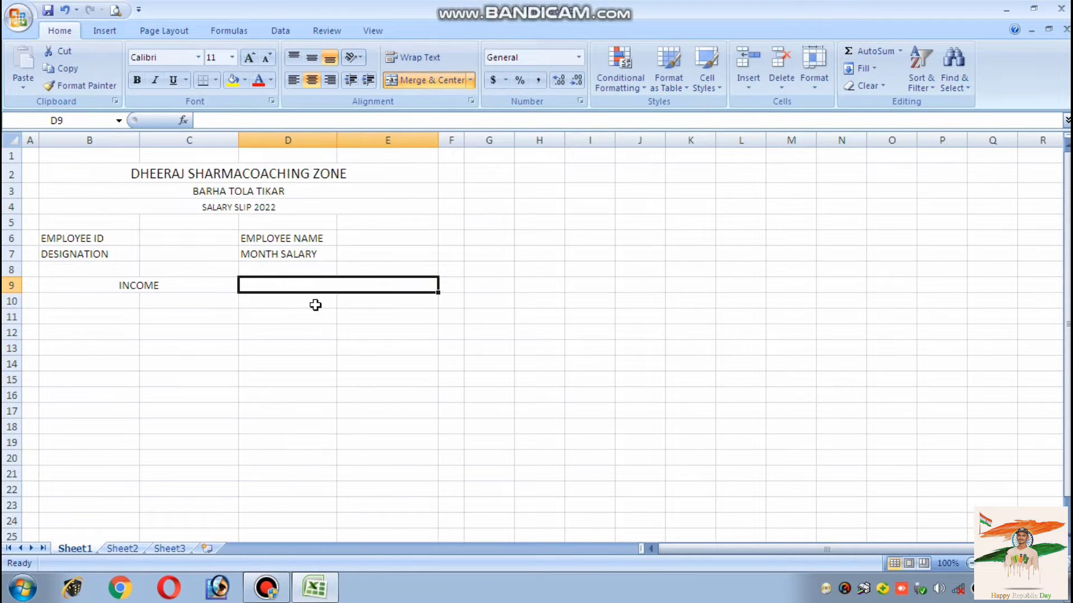
{"action": "type", "text": "DE"}
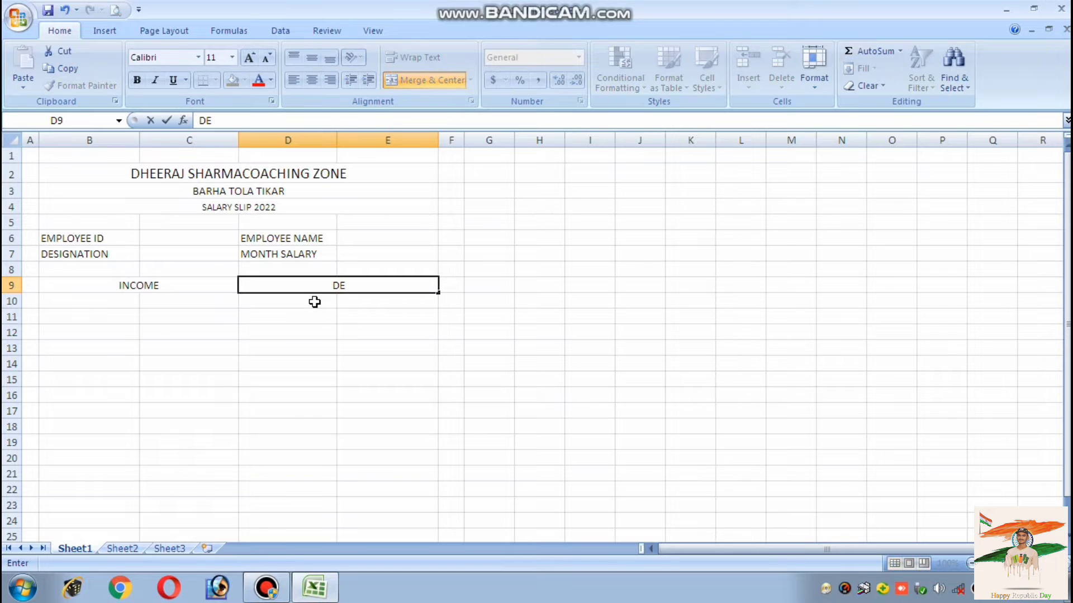
{"action": "type", "text": "DUCTION"}
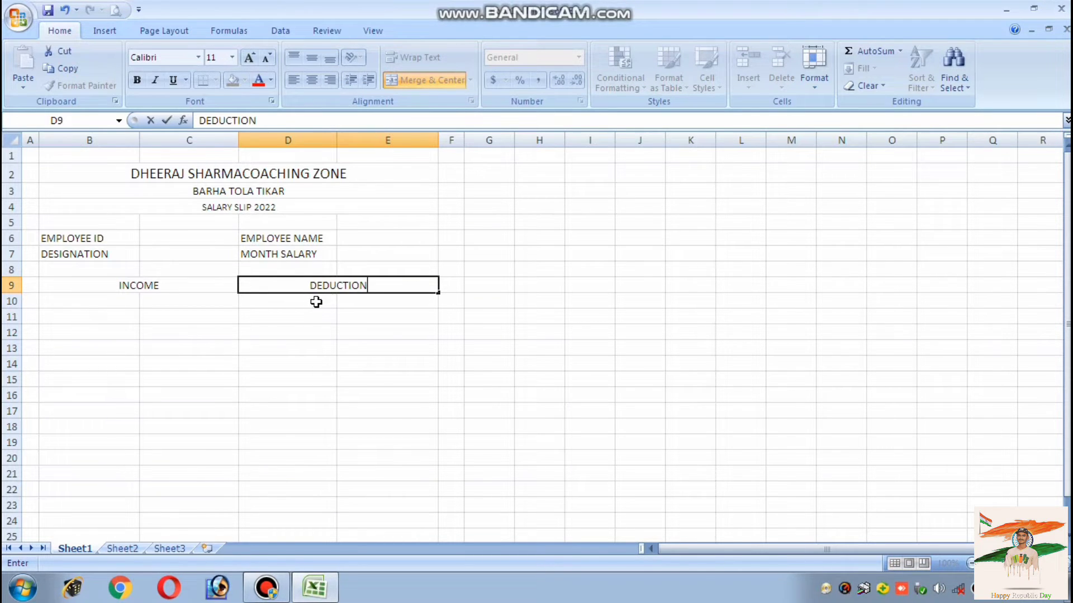
{"action": "left_click", "coordinate": [84, 302]}
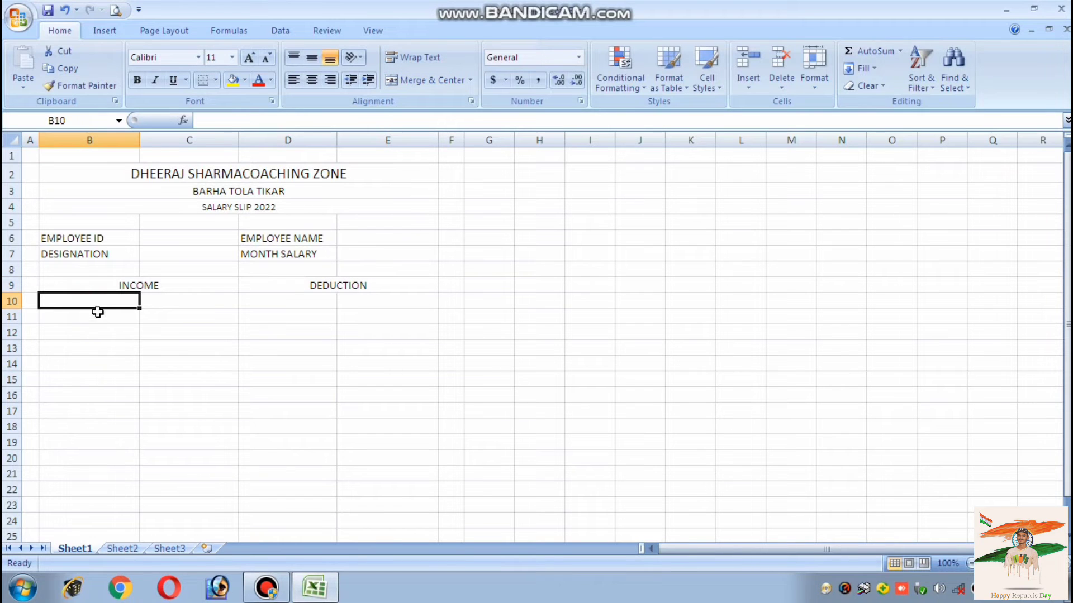
Enter BASIC SALARY, DA, TA, HRA and GROSS PAY down cells B10 to B14
{"action": "type", "text": "B"}
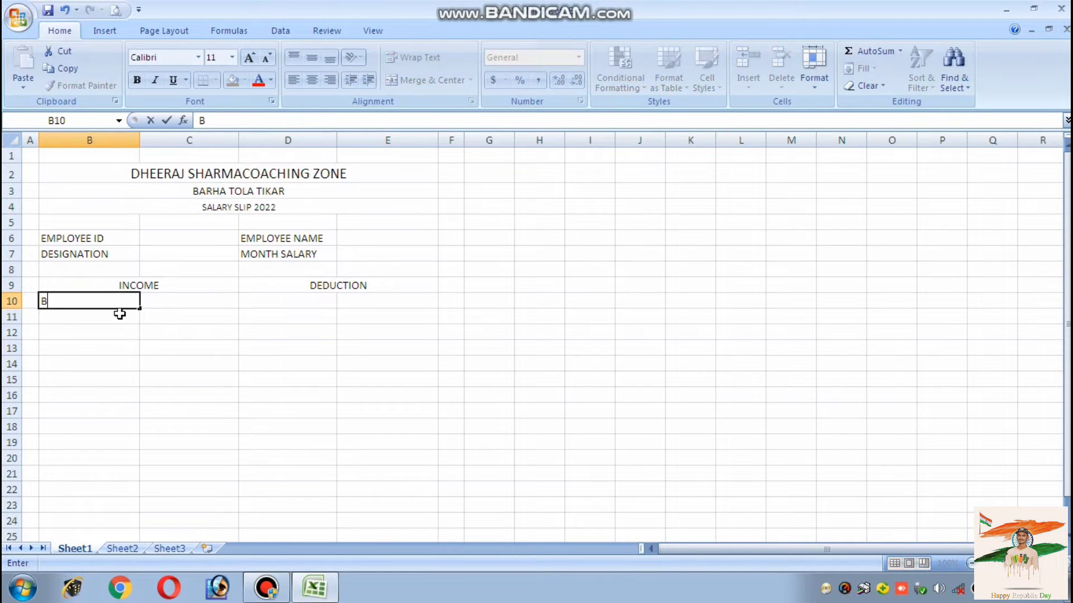
{"action": "type", "text": "ASIC SALARY"}
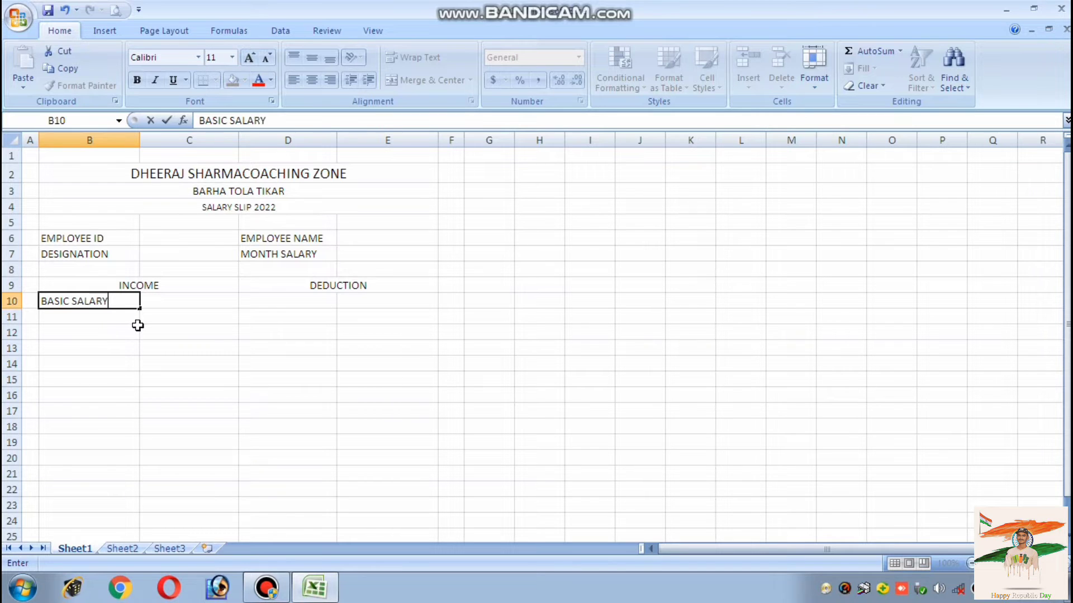
{"action": "left_click", "coordinate": [106, 321]}
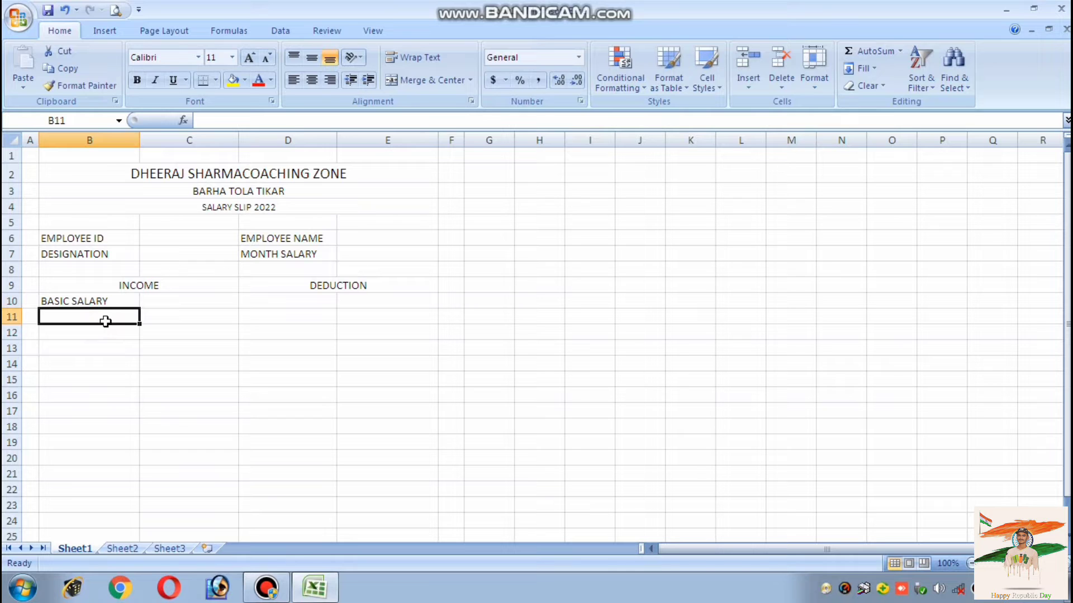
{"action": "type", "text": "DA TA"}
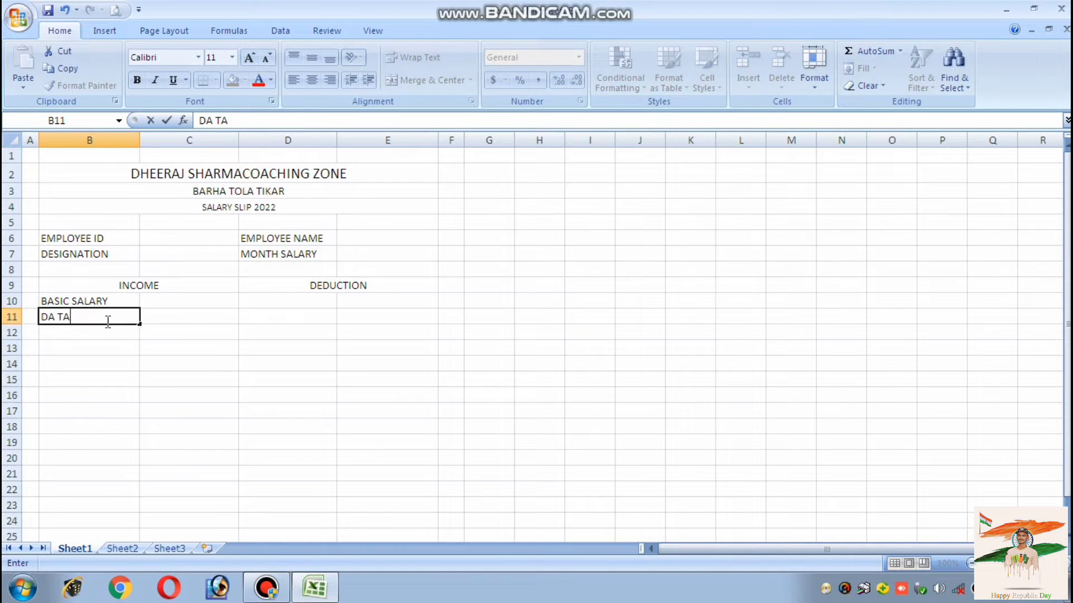
{"action": "key", "text": "BackSpace"}
{"action": "key", "text": "BackSpace"}
{"action": "key", "text": "Tab"}
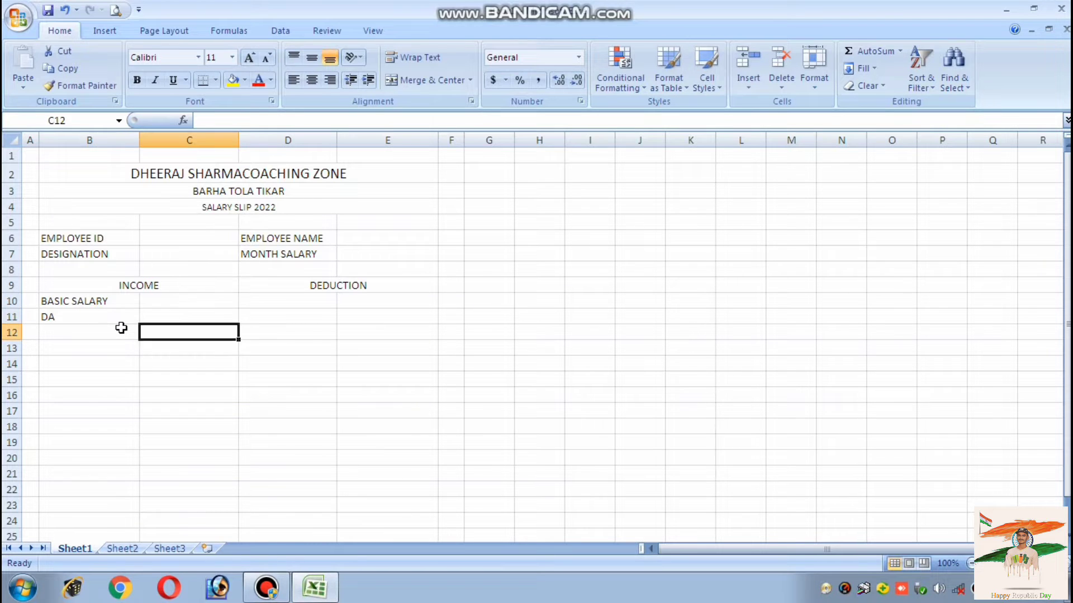
{"action": "left_click", "coordinate": [118, 329]}
{"action": "type", "text": "TA"}
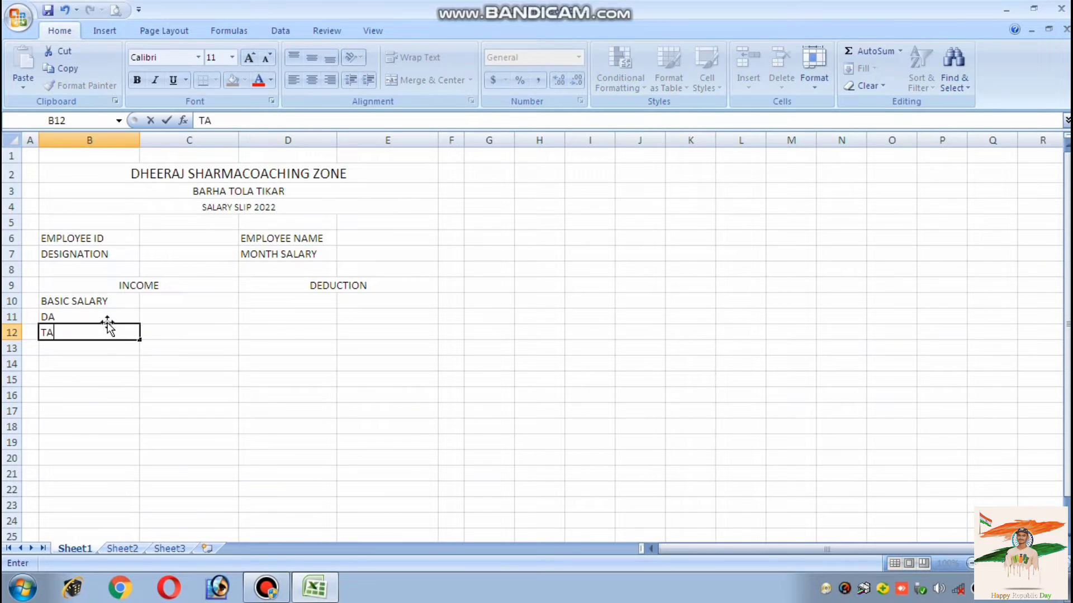
{"action": "left_click", "coordinate": [105, 347]}
{"action": "type", "text": "H"}
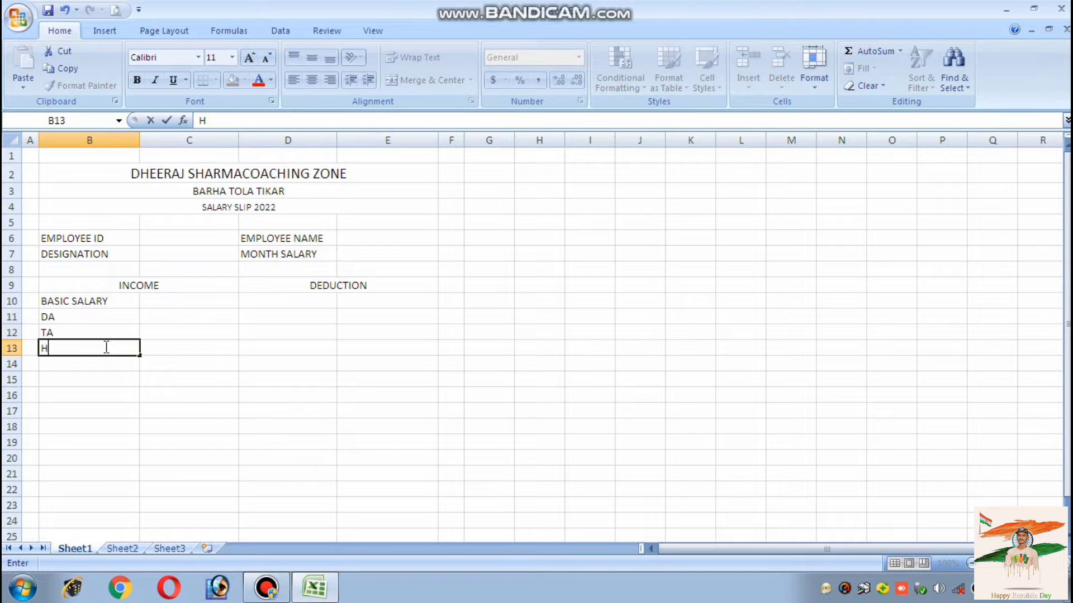
{"action": "type", "text": "RA"}
{"action": "left_click", "coordinate": [100, 361]}
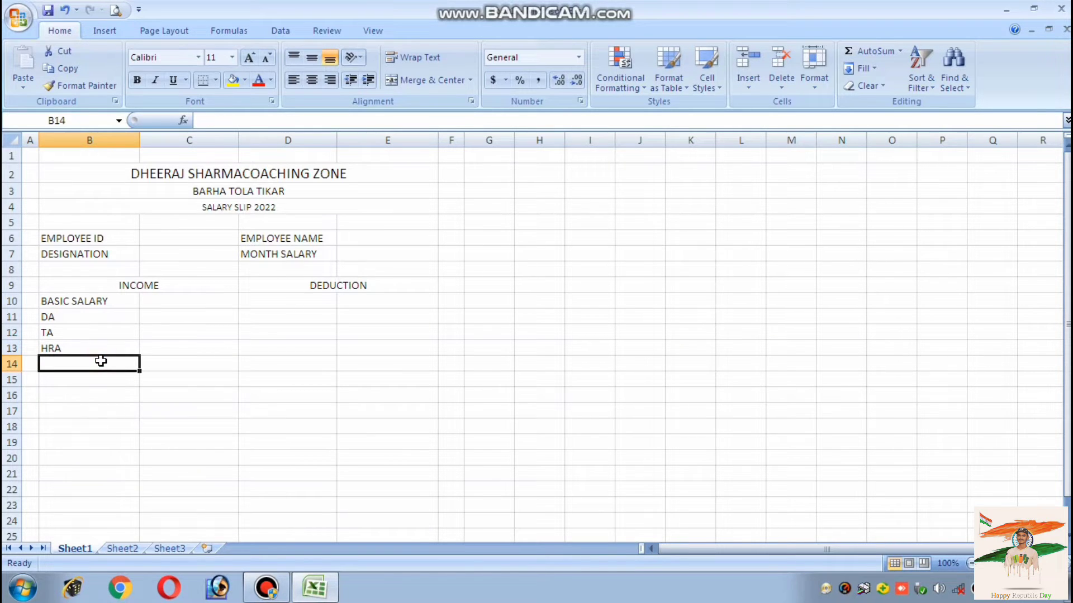
{"action": "type", "text": "GROSS"}
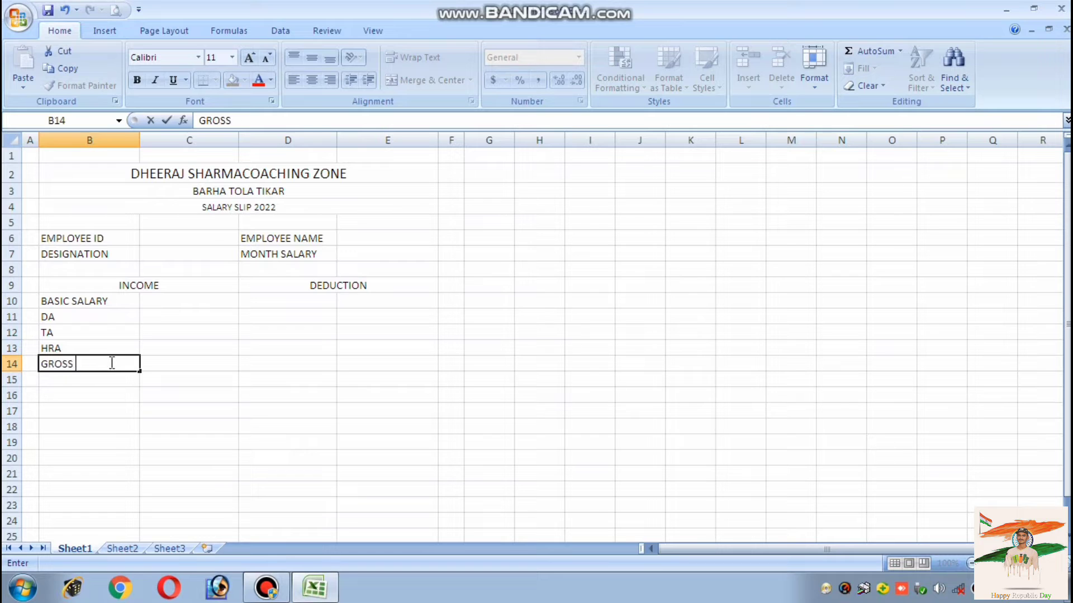
{"action": "type", "text": " PAY"}
{"action": "left_click", "coordinate": [306, 301]}
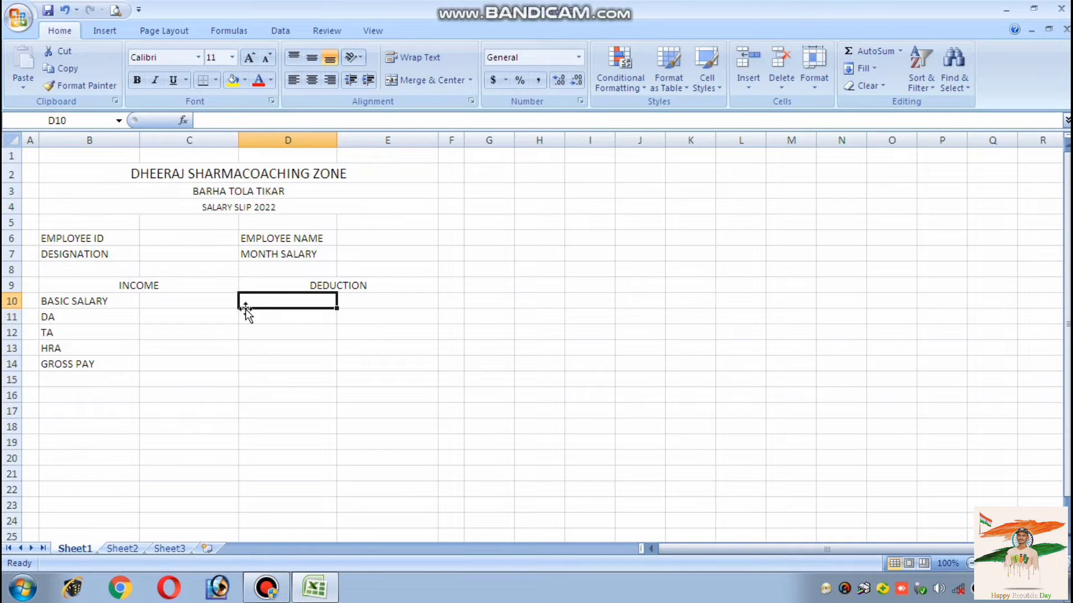
Enter PROVIDED FUND, LOAN, ESI, TAX, TOTAL DEDUCTION and NET SALARY down D10:D15
{"action": "type", "text": "PROVI"}
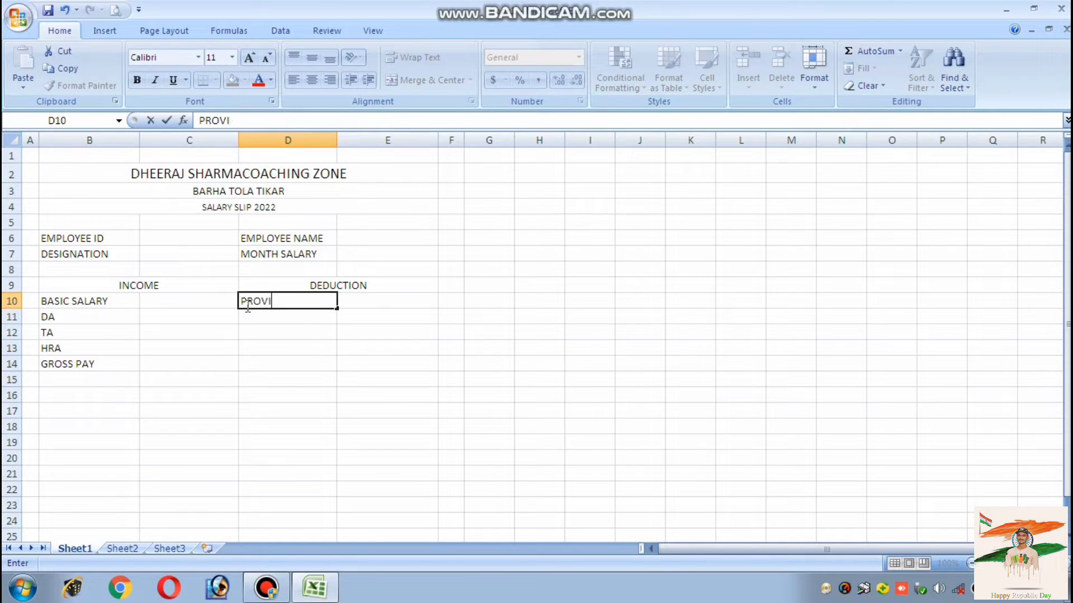
{"action": "type", "text": "DED FUND"}
{"action": "left_click", "coordinate": [246, 318]}
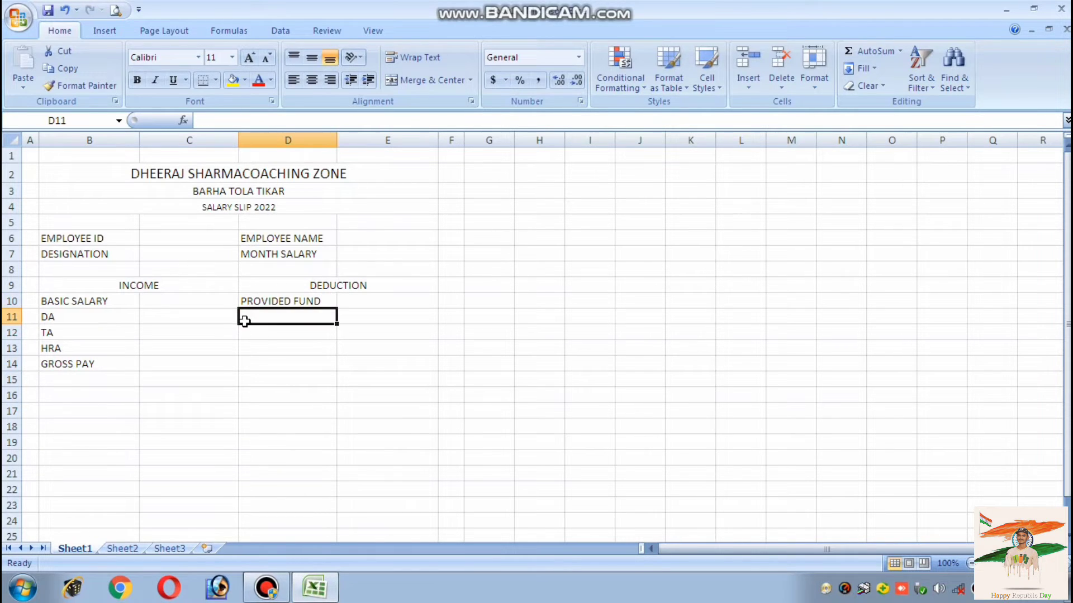
{"action": "type", "text": "LOAN"}
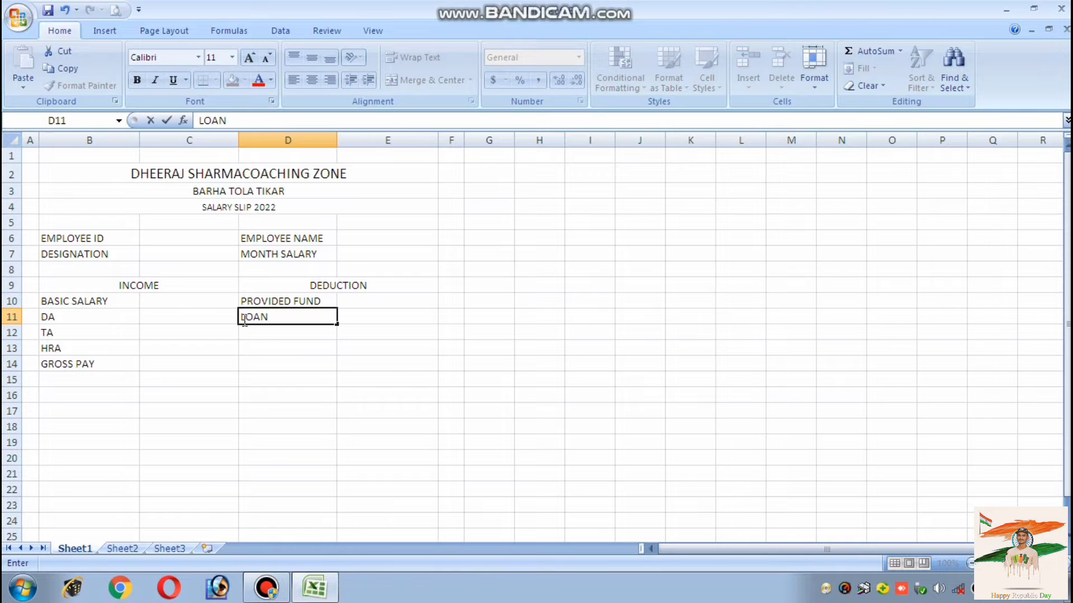
{"action": "left_click", "coordinate": [248, 330]}
{"action": "type", "text": "ESI"}
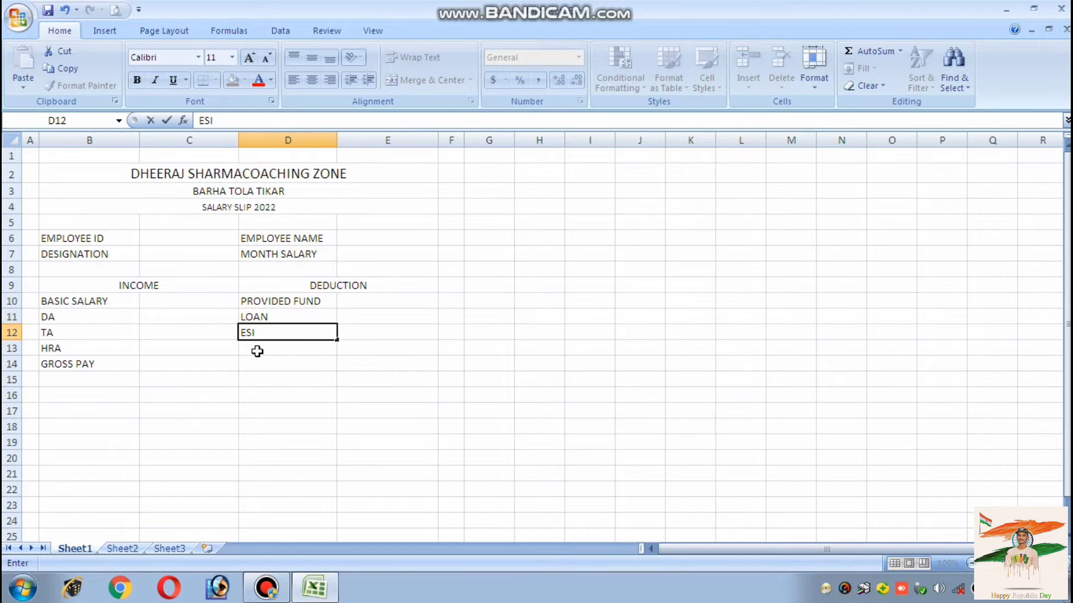
{"action": "left_click", "coordinate": [257, 348]}
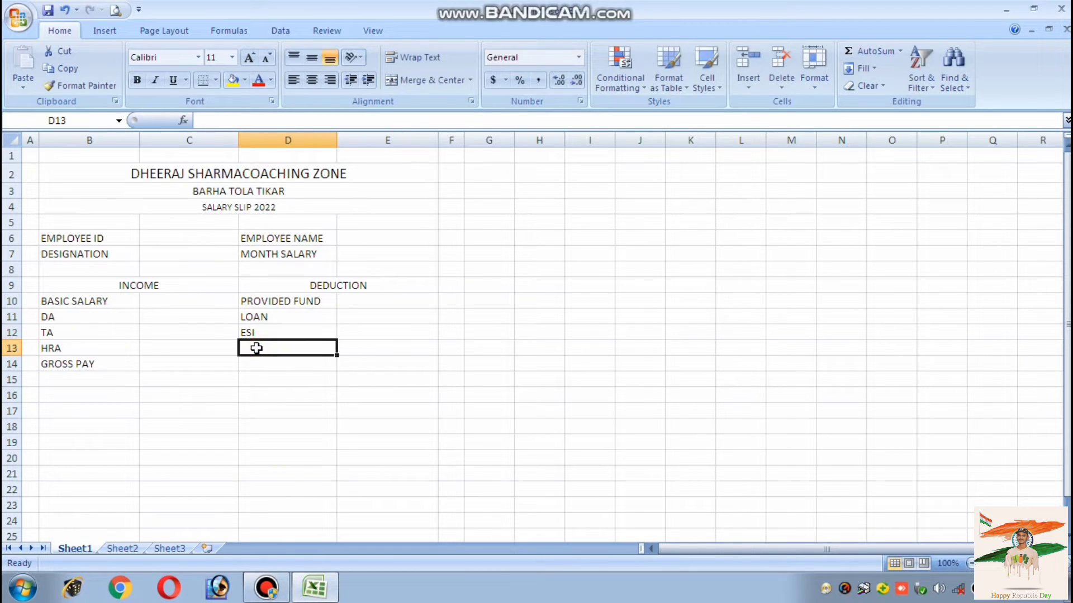
{"action": "type", "text": "TAX"}
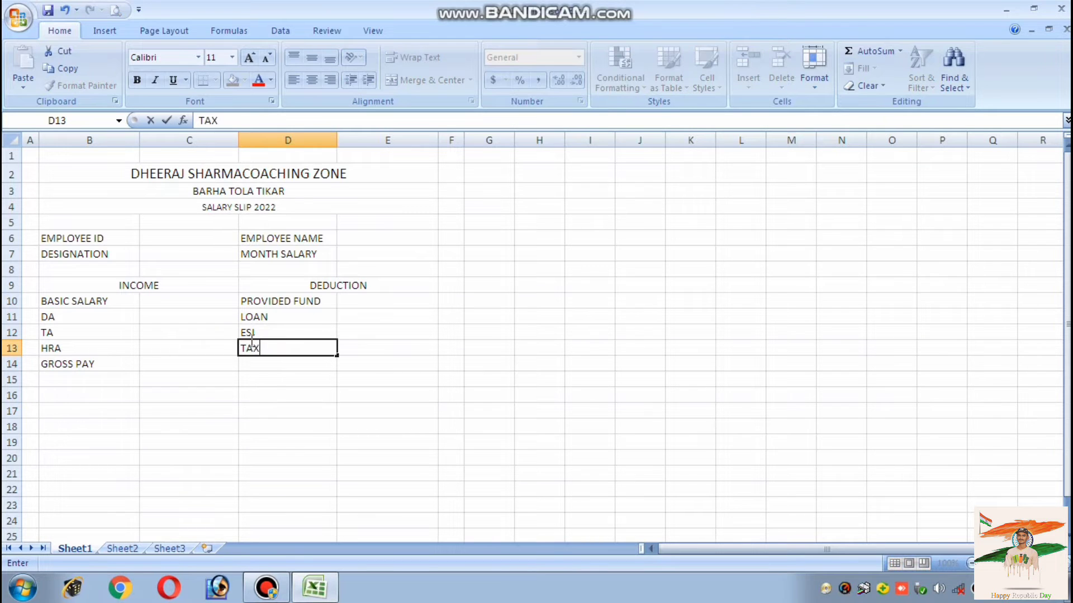
{"action": "left_click", "coordinate": [258, 365]}
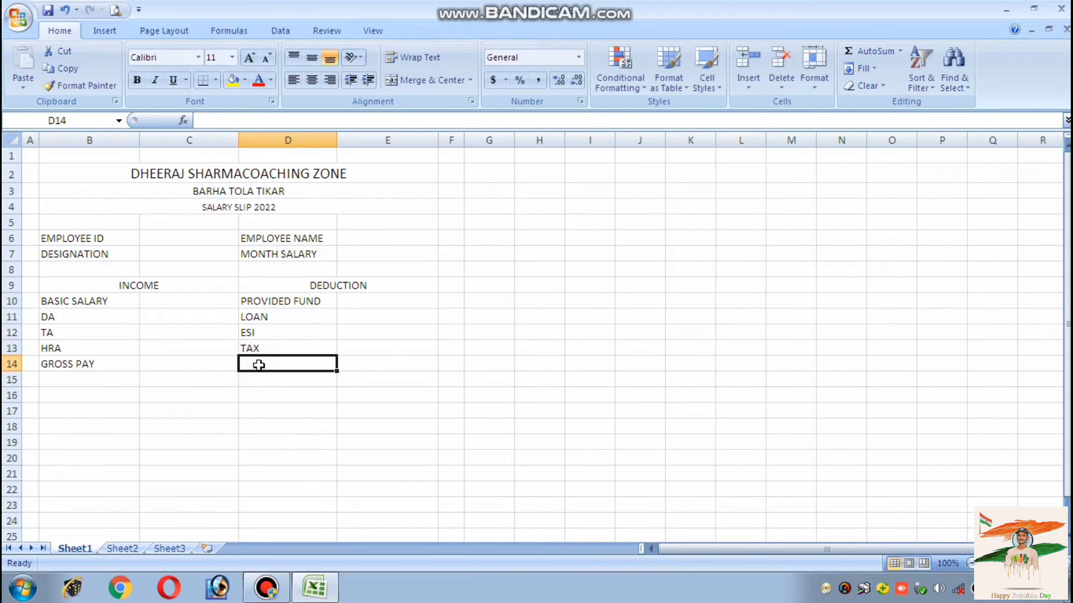
{"action": "type", "text": "T"}
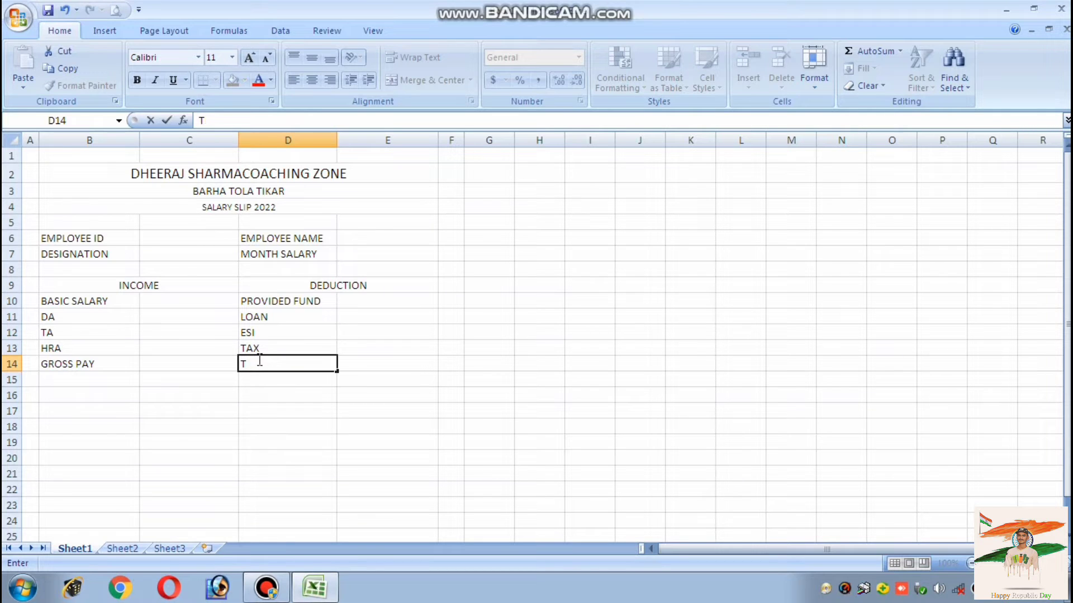
{"action": "type", "text": "IOTAL DEDUCTION"}
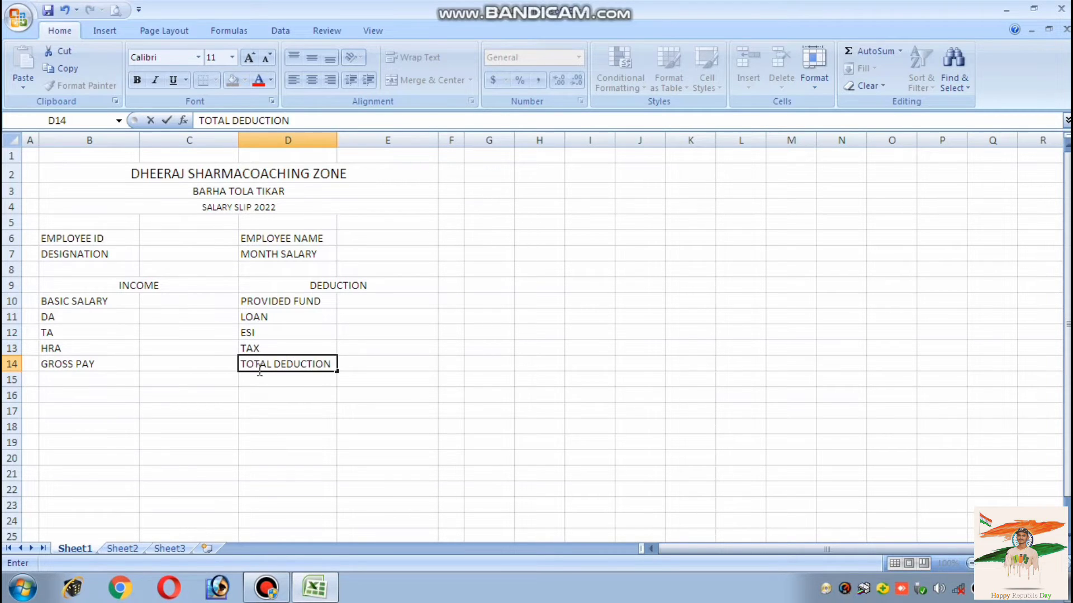
{"action": "left_click", "coordinate": [261, 379]}
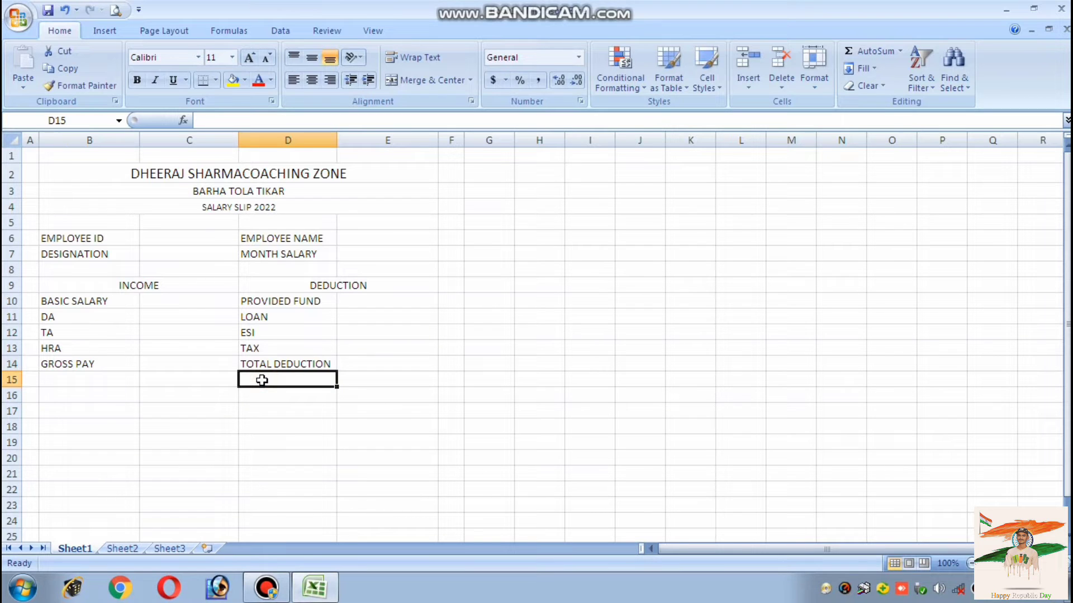
{"action": "type", "text": "NET"}
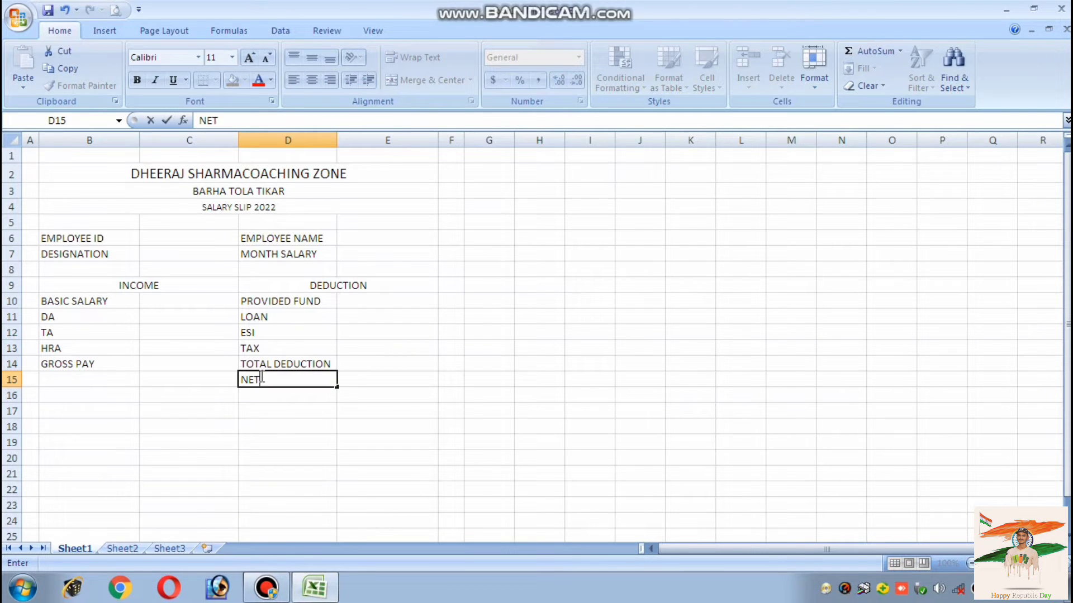
{"action": "type", "text": " SALARY"}
{"action": "left_click", "coordinate": [302, 285]}
{"action": "left_click", "coordinate": [343, 308]}
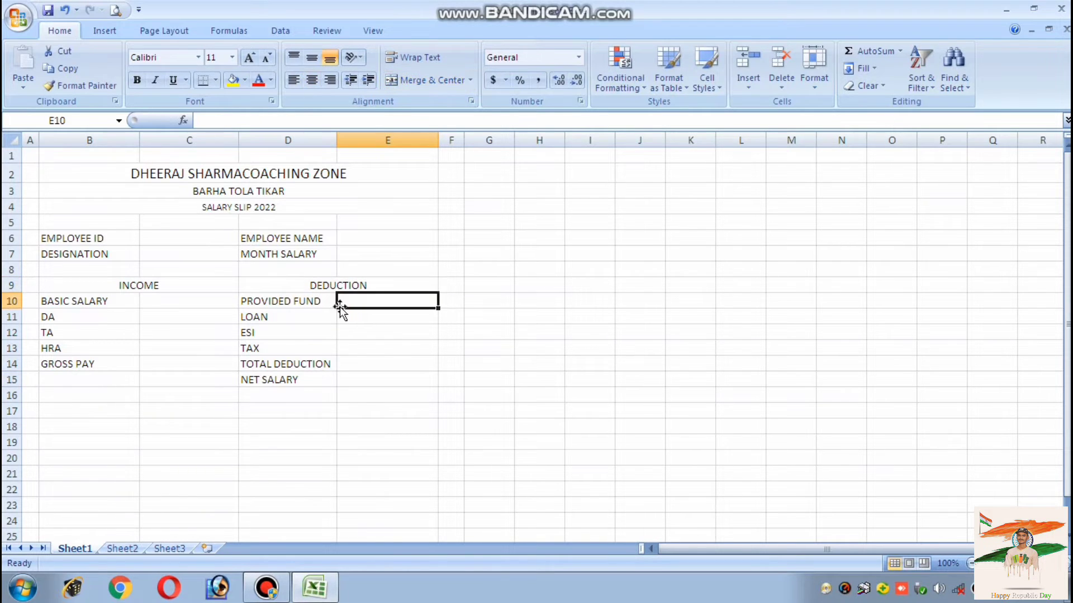
Merge and centre B17:C17 with the label SIGN OF EMPLOYEE
{"action": "left_click", "coordinate": [329, 284]}
{"action": "left_click", "coordinate": [179, 286]}
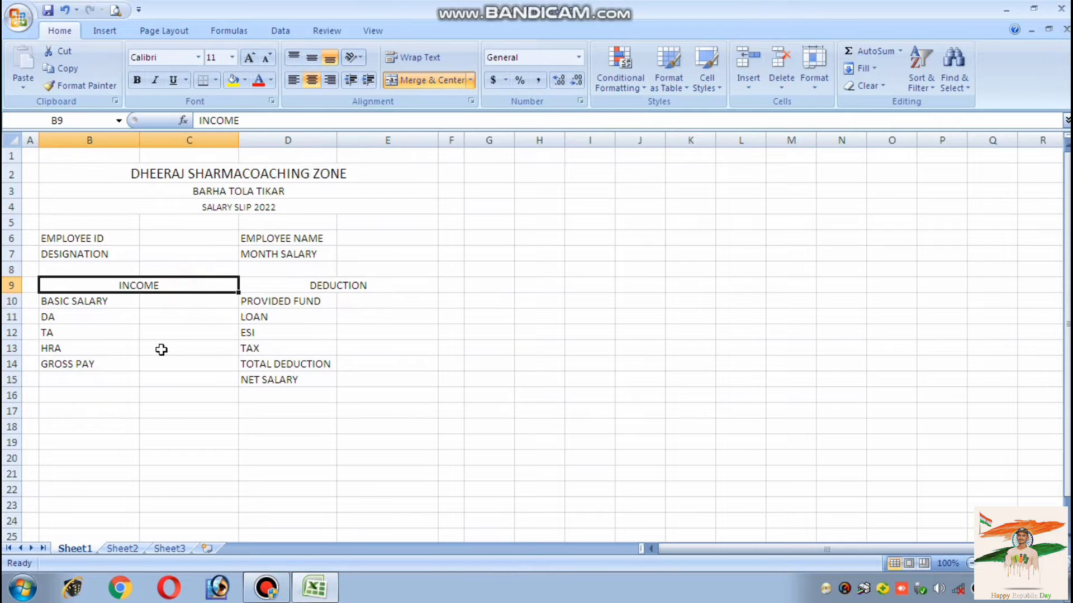
{"action": "left_click", "coordinate": [178, 397]}
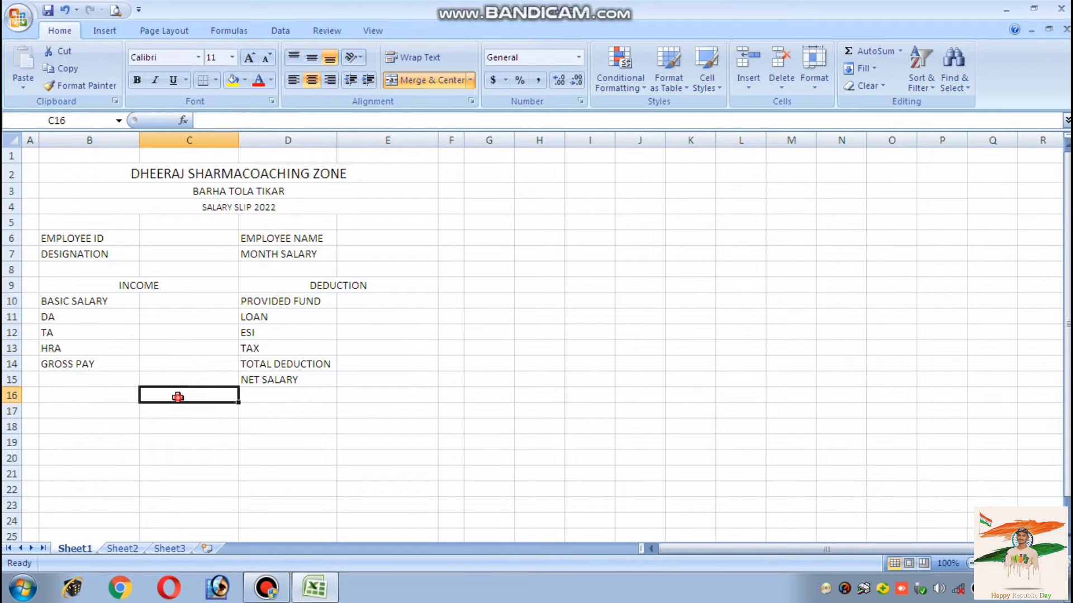
{"action": "left_click", "coordinate": [96, 398]}
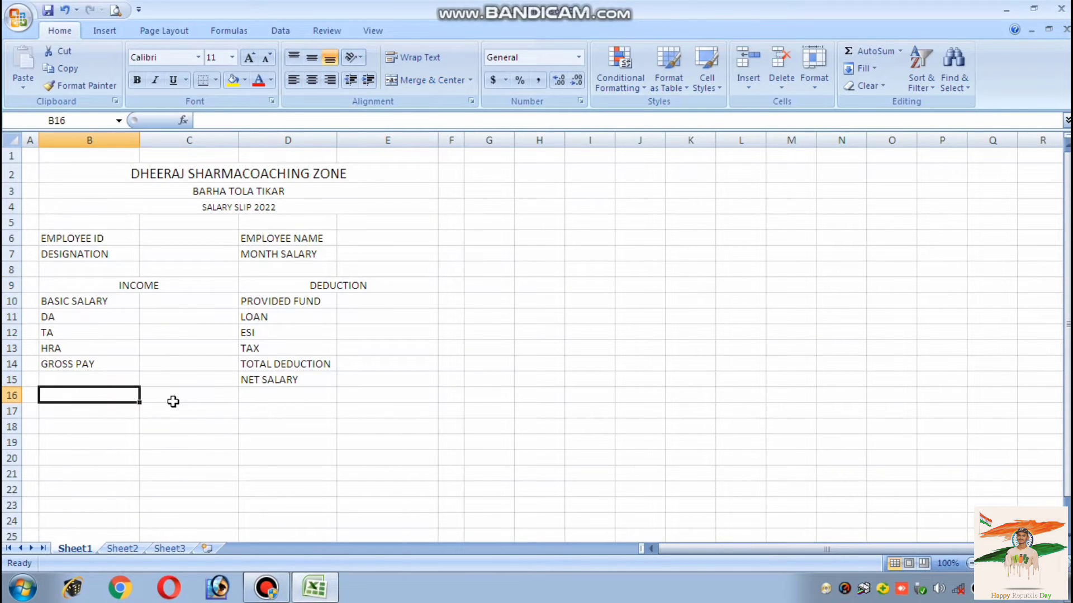
{"action": "left_click_drag", "start_coordinate": [129, 414], "coordinate": [168, 414]}
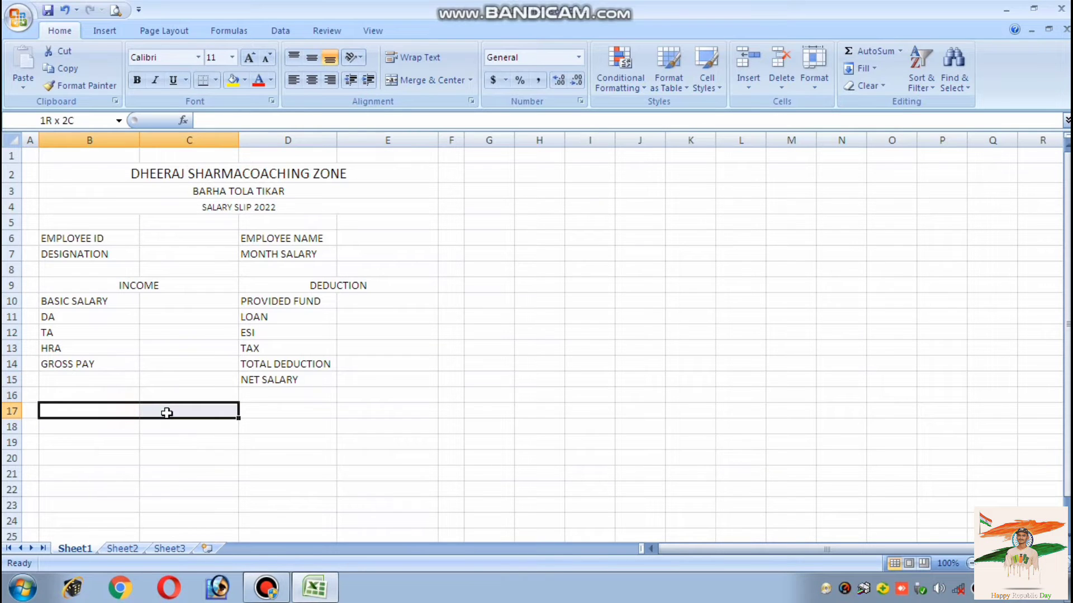
{"action": "left_click", "coordinate": [398, 81]}
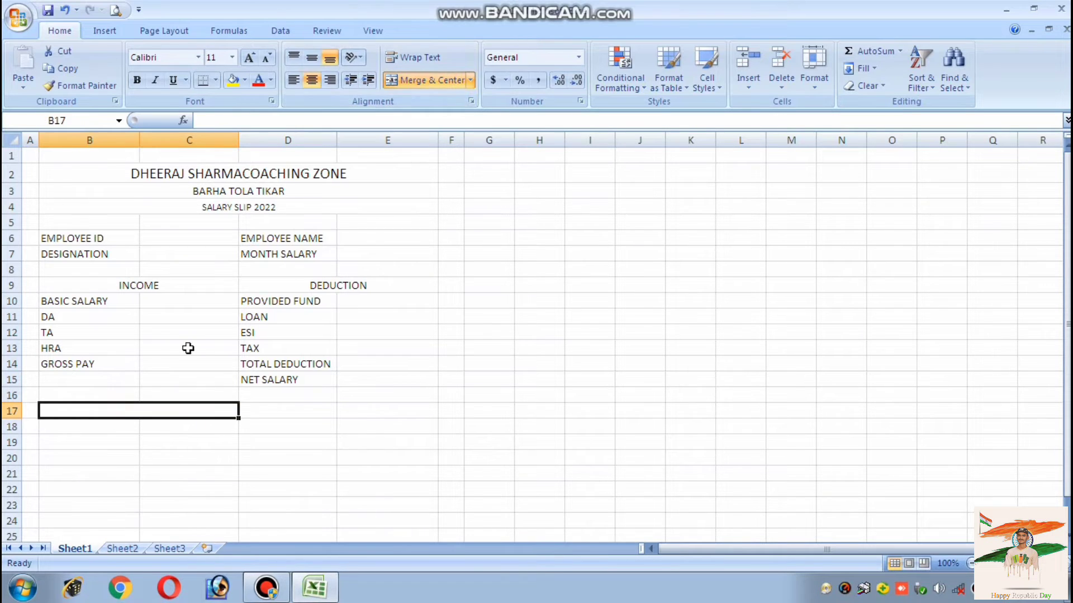
{"action": "type", "text": "SI"}
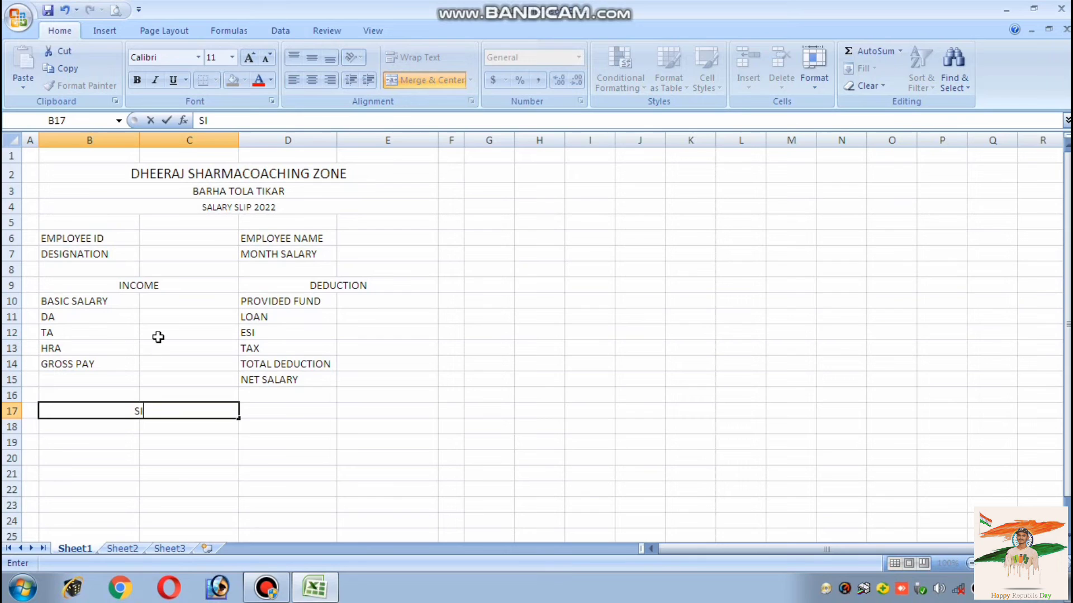
{"action": "type", "text": "GN OF EMPLOY"}
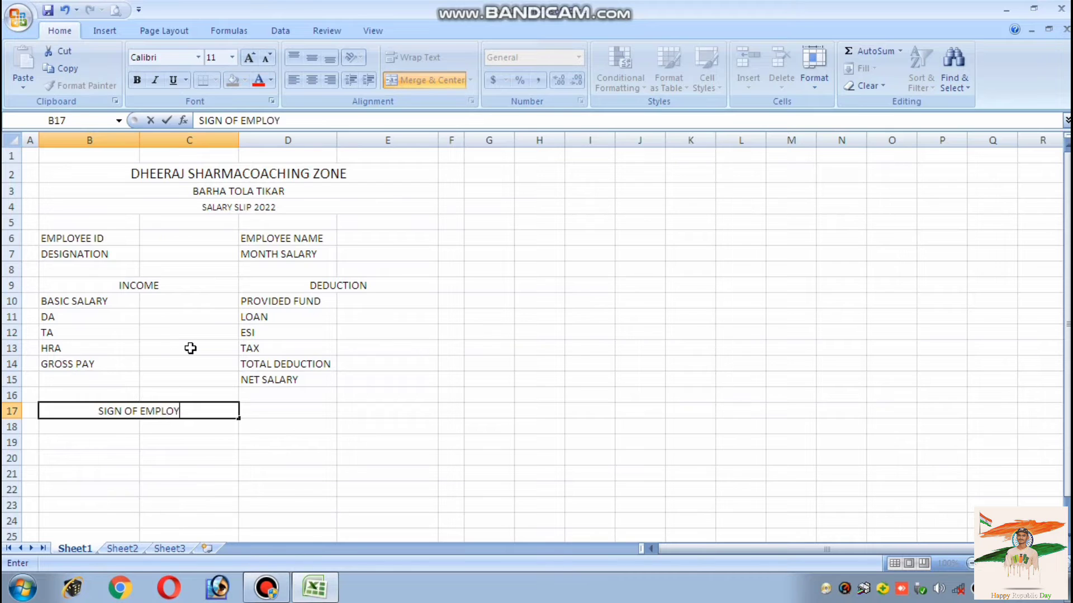
{"action": "type", "text": "EE"}
Merge and centre D17:E17 with the label MANAGER
{"action": "left_click_drag", "start_coordinate": [273, 413], "coordinate": [352, 411]}
{"action": "left_click", "coordinate": [428, 82]}
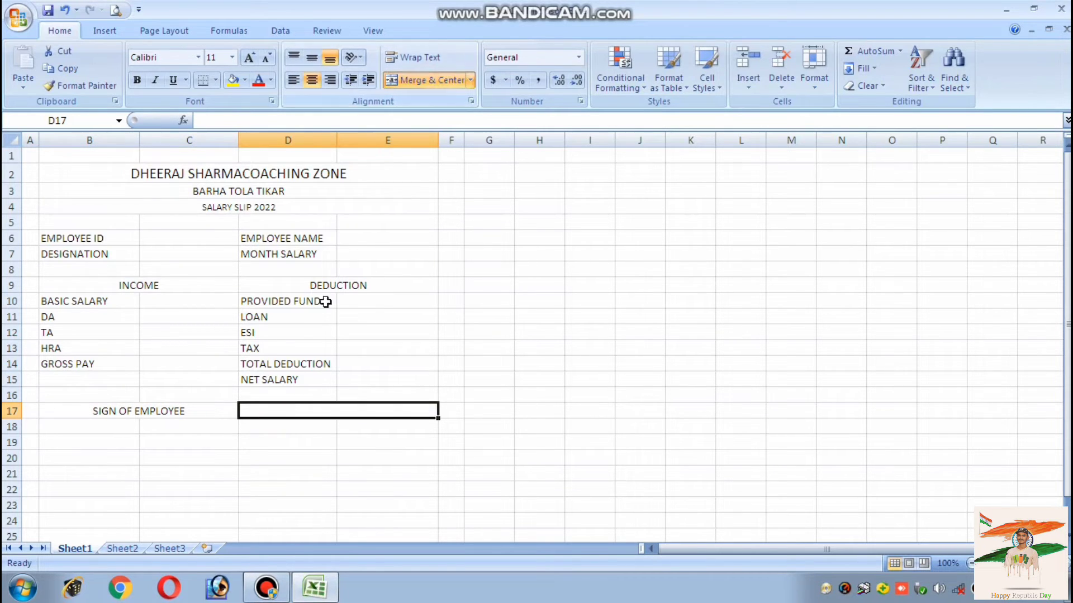
{"action": "type", "text": "MANAGER"}
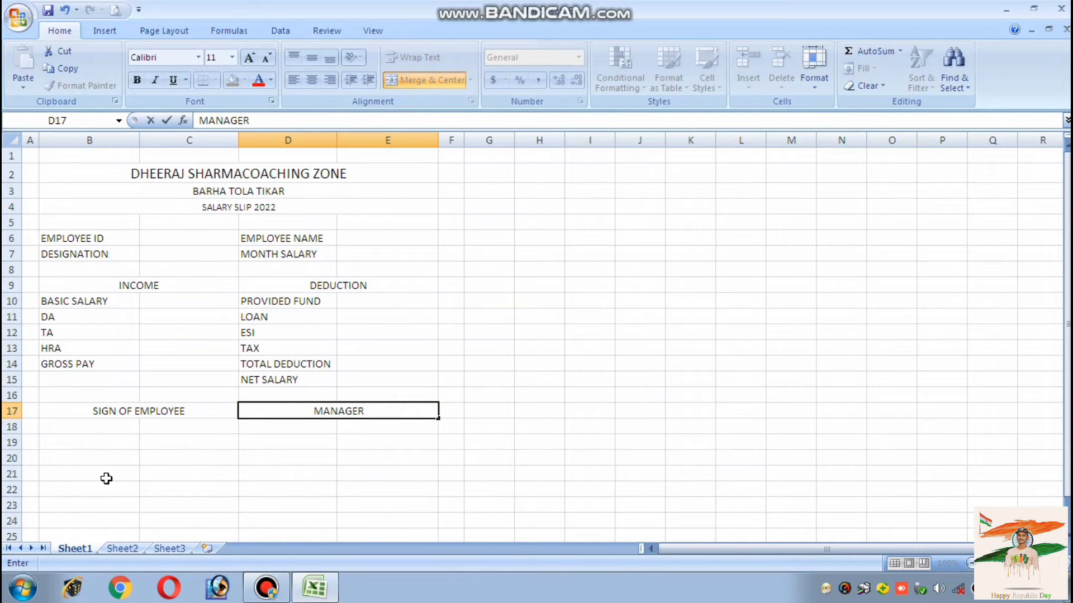
Append underscore signature lines to the SIGN OF EMPLOYEE and MANAGER labels
{"action": "left_click", "coordinate": [192, 409]}
{"action": "double_click", "coordinate": [192, 410]}
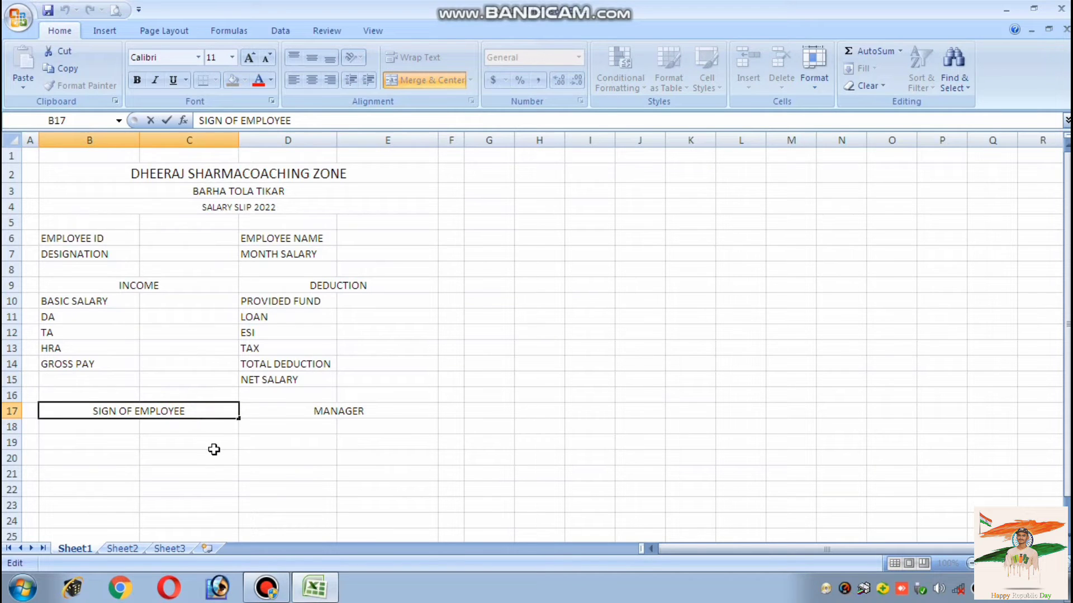
{"action": "type", "text": "__________________"}
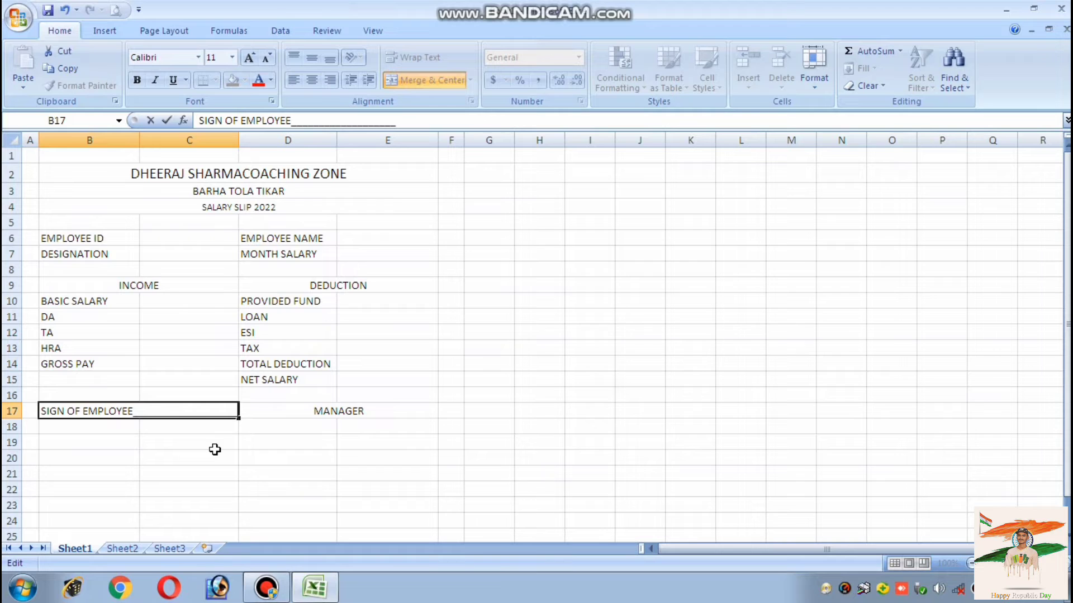
{"action": "left_click", "coordinate": [276, 413]}
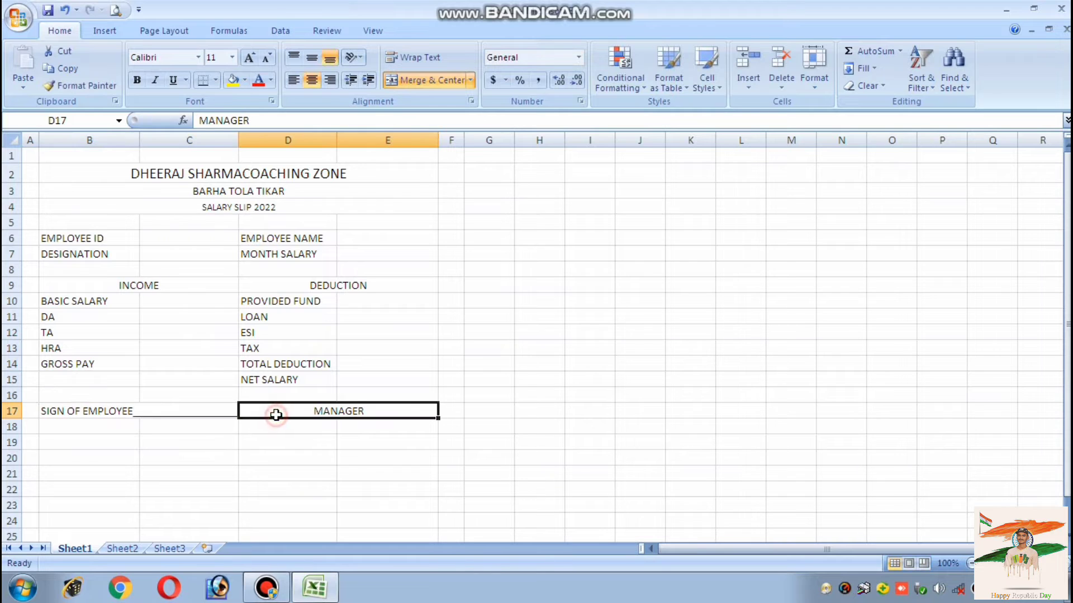
{"action": "double_click", "coordinate": [364, 410]}
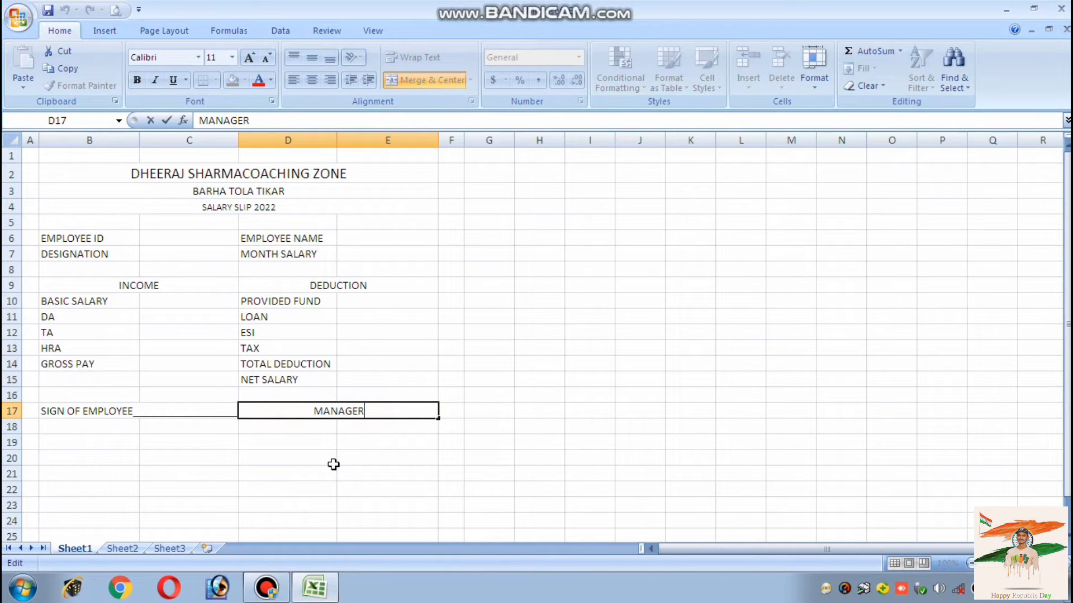
{"action": "type", "text": "_________________________"}
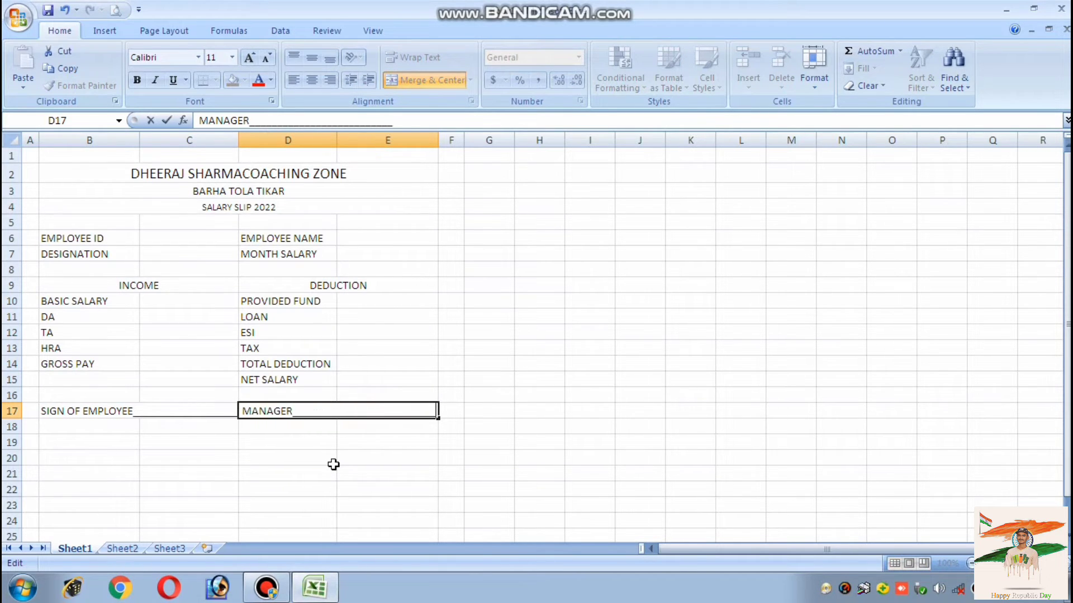
{"action": "left_click", "coordinate": [104, 415]}
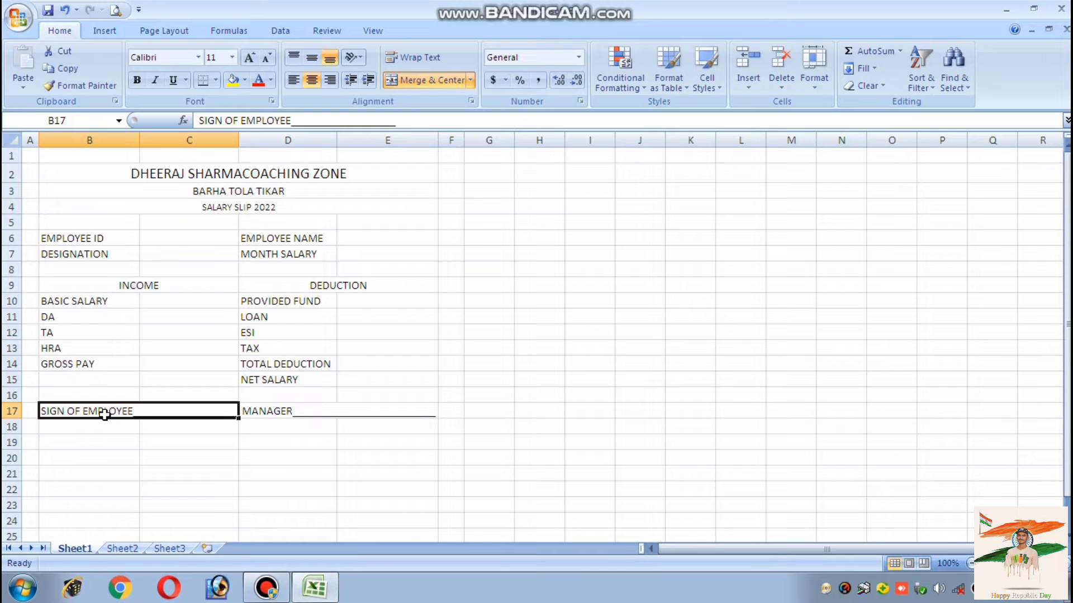
Put a thick bottom border under the SALARY SLIP 2022 title row
{"action": "left_click", "coordinate": [233, 175]}
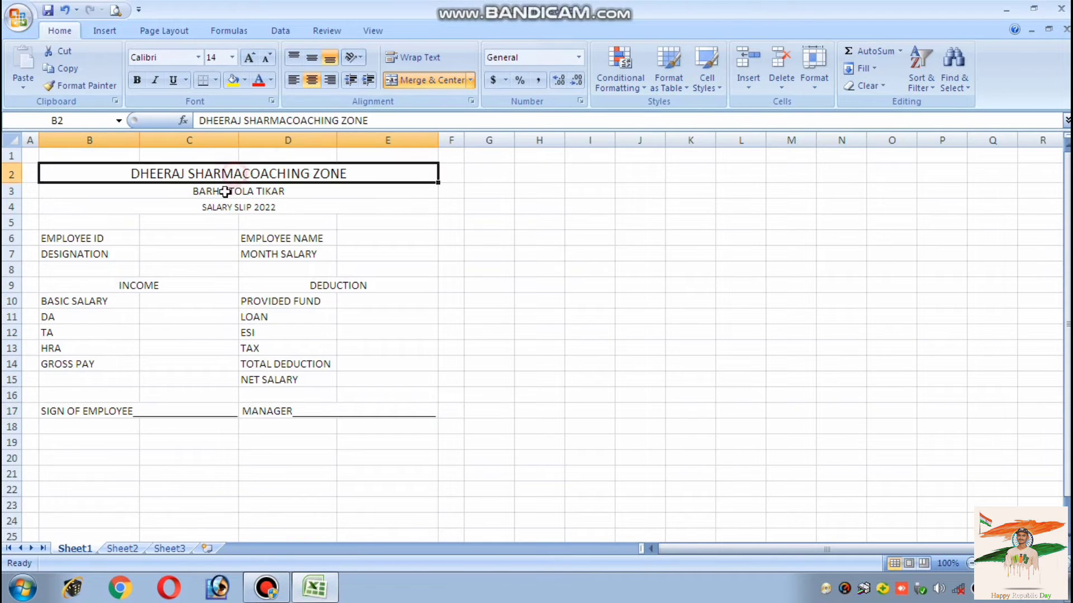
{"action": "left_click", "coordinate": [155, 205]}
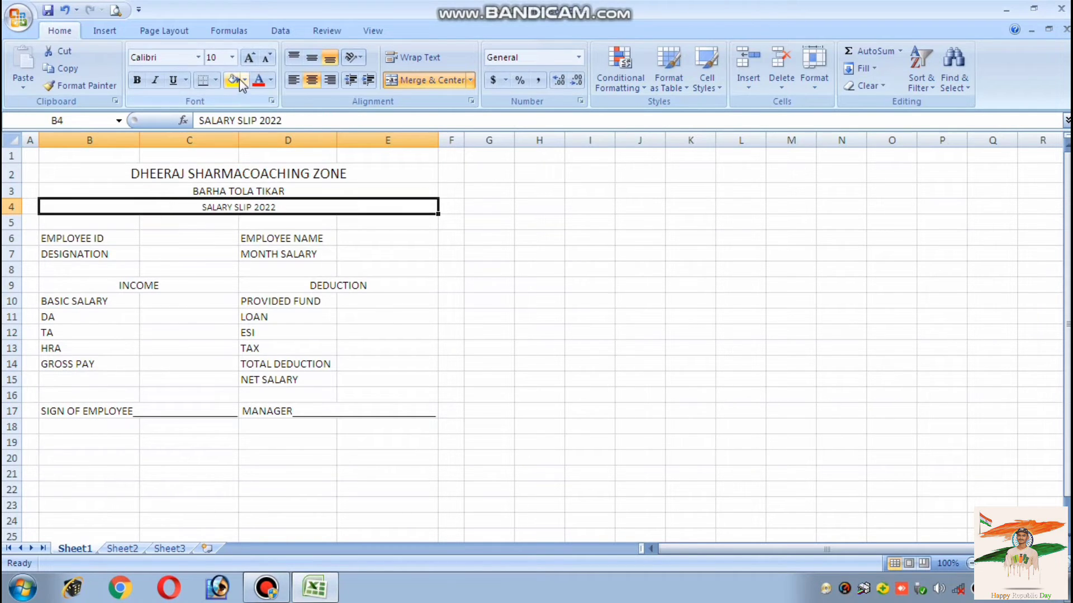
{"action": "left_click", "coordinate": [215, 80]}
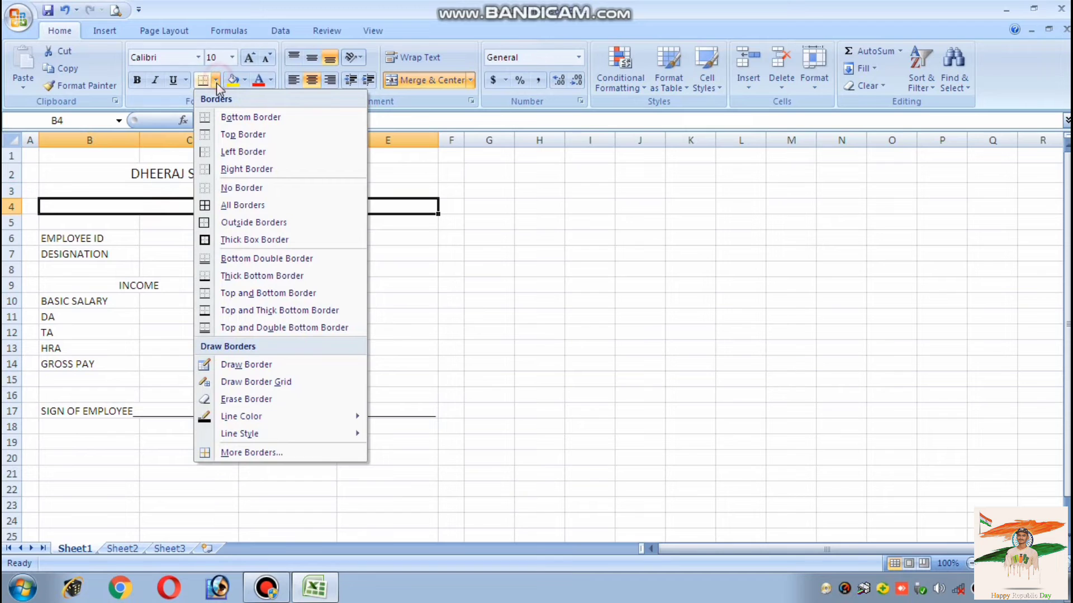
{"action": "left_click", "coordinate": [220, 277]}
{"action": "left_click", "coordinate": [197, 252]}
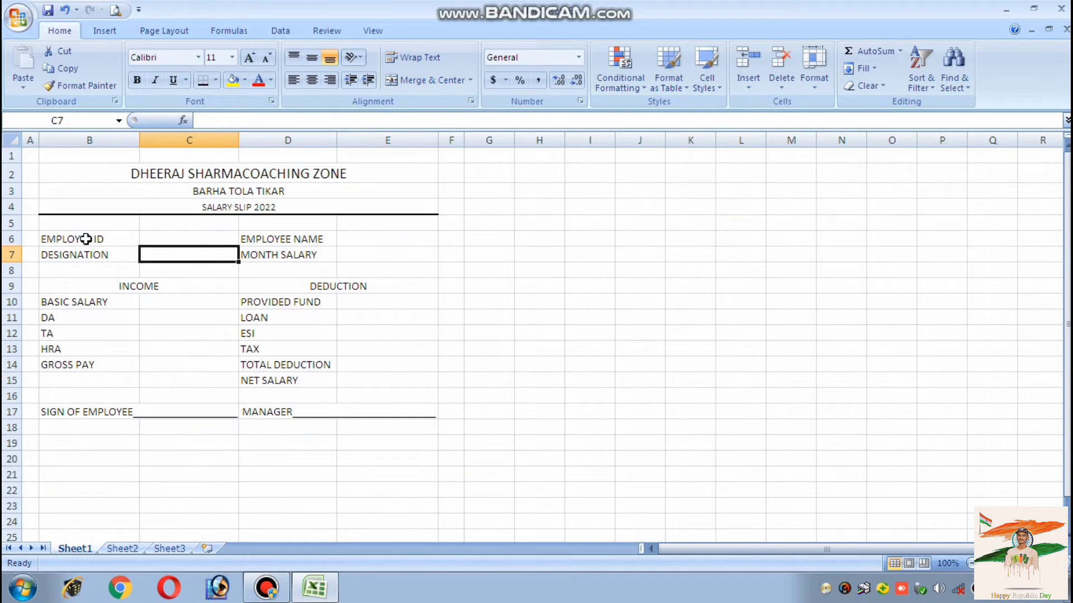
Apply All Borders to the employee details block B6:E7 and the income/deduction table B9:E15
{"action": "left_click_drag", "start_coordinate": [84, 239], "coordinate": [372, 252]}
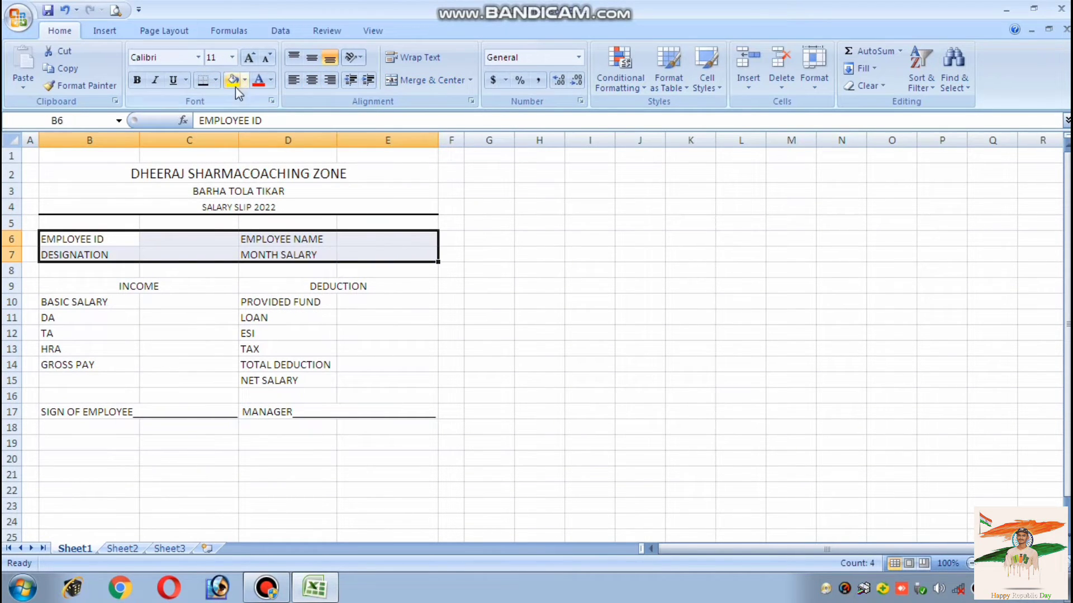
{"action": "left_click", "coordinate": [215, 80]}
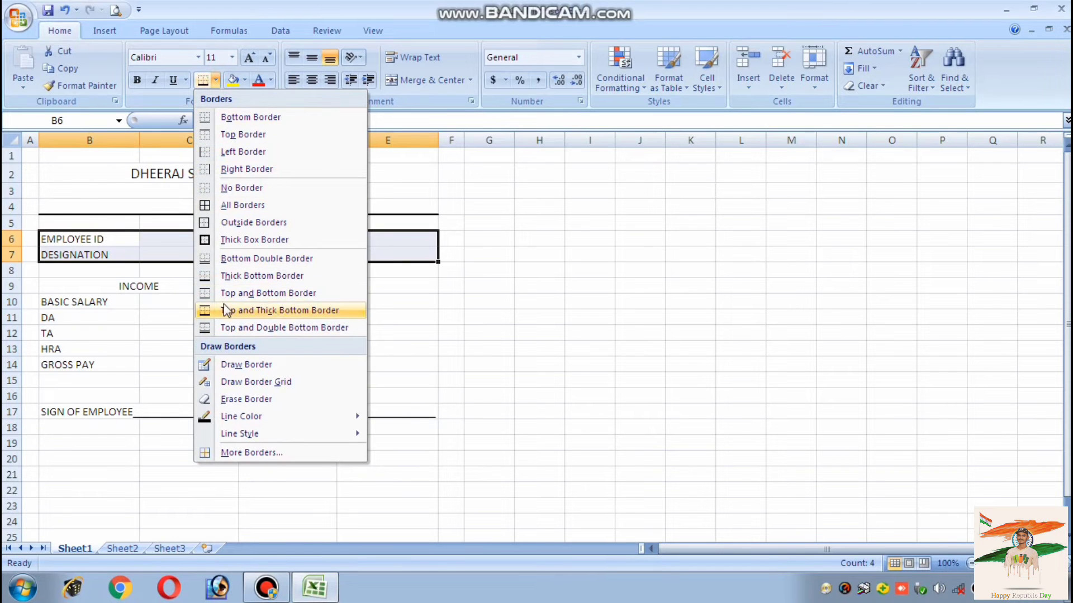
{"action": "left_click", "coordinate": [235, 205]}
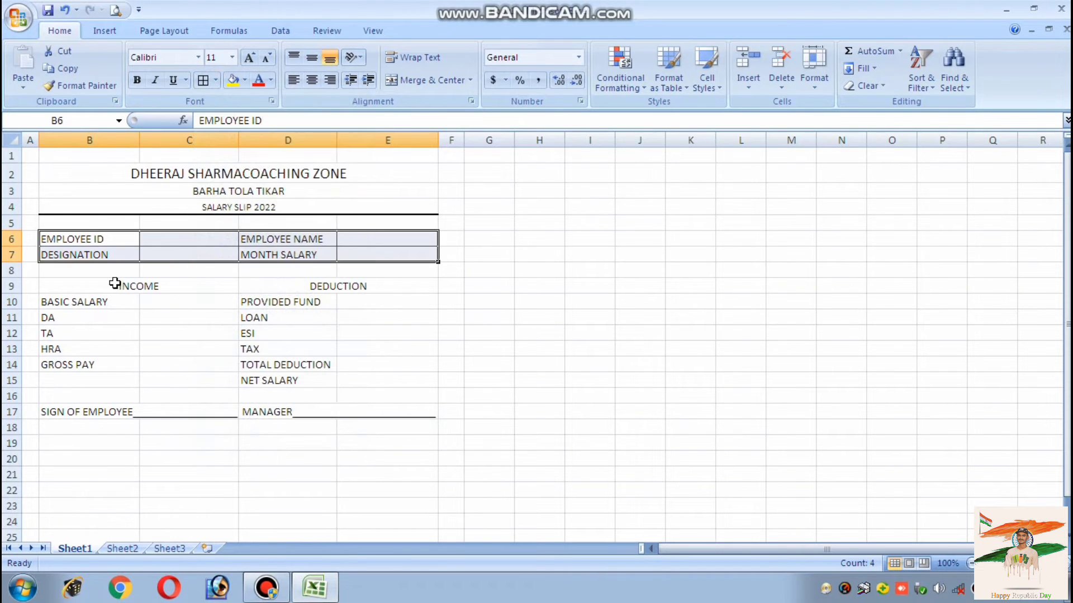
{"action": "left_click_drag", "start_coordinate": [114, 283], "coordinate": [309, 385]}
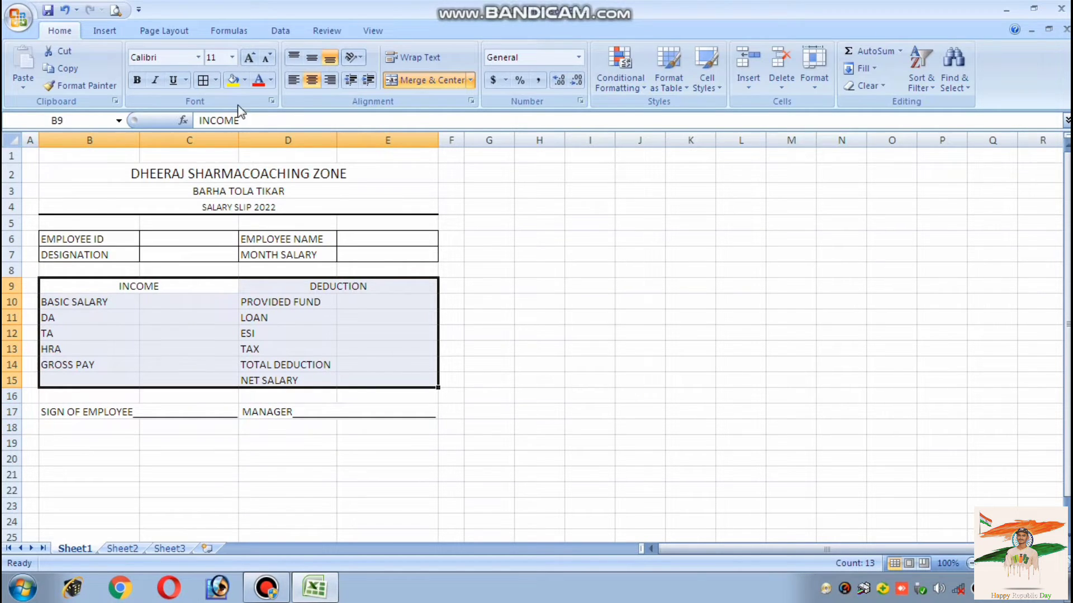
{"action": "left_click", "coordinate": [215, 80]}
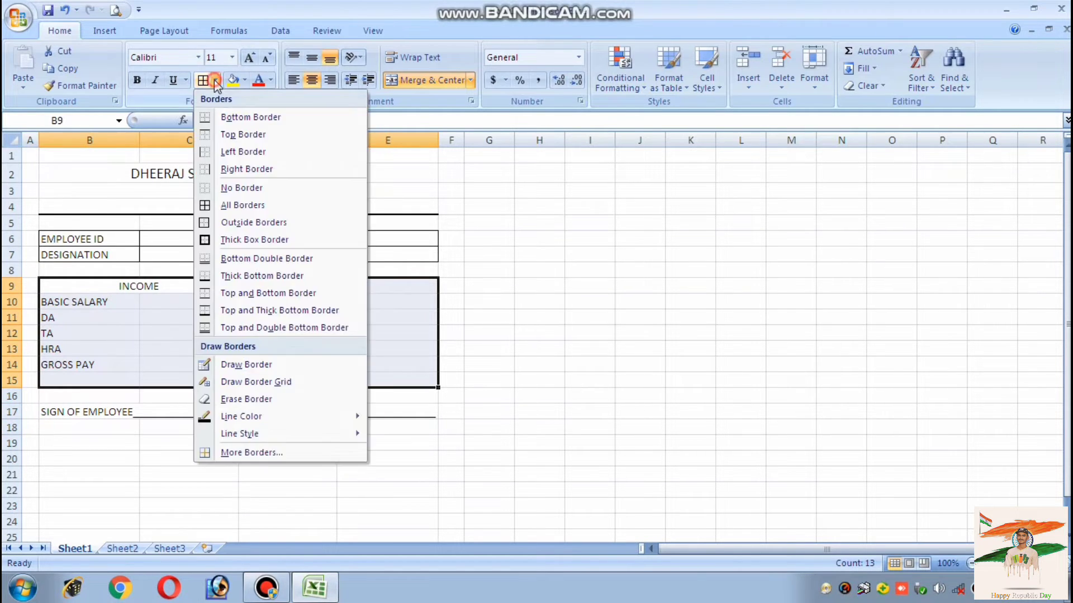
{"action": "left_click", "coordinate": [246, 205]}
{"action": "left_click", "coordinate": [205, 422]}
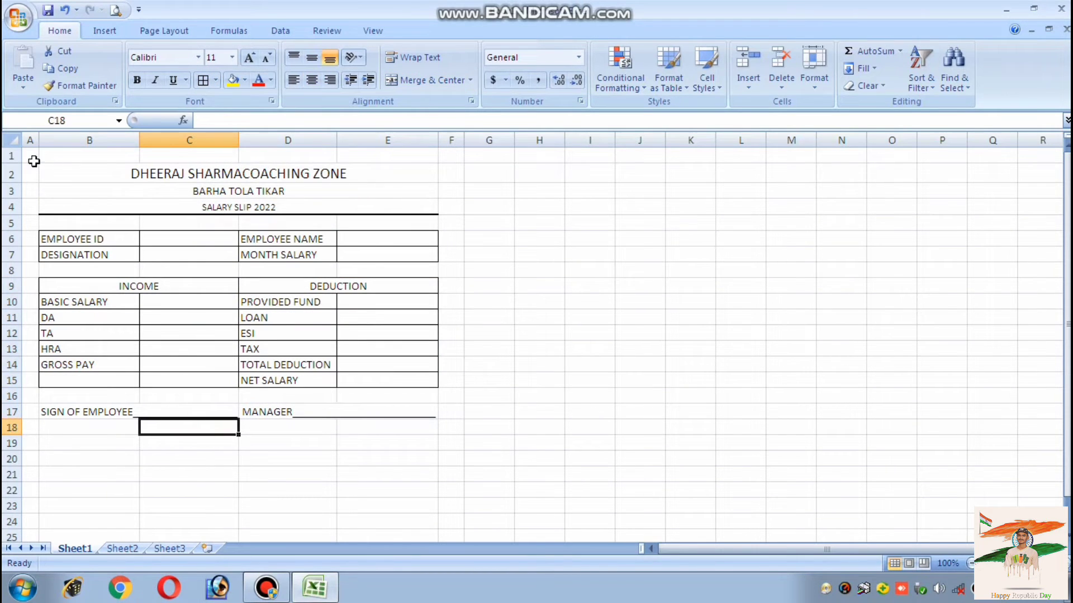
Draw a Thick Box Border around the whole salary slip area A1:F18
{"action": "left_click_drag", "start_coordinate": [27, 156], "coordinate": [453, 421]}
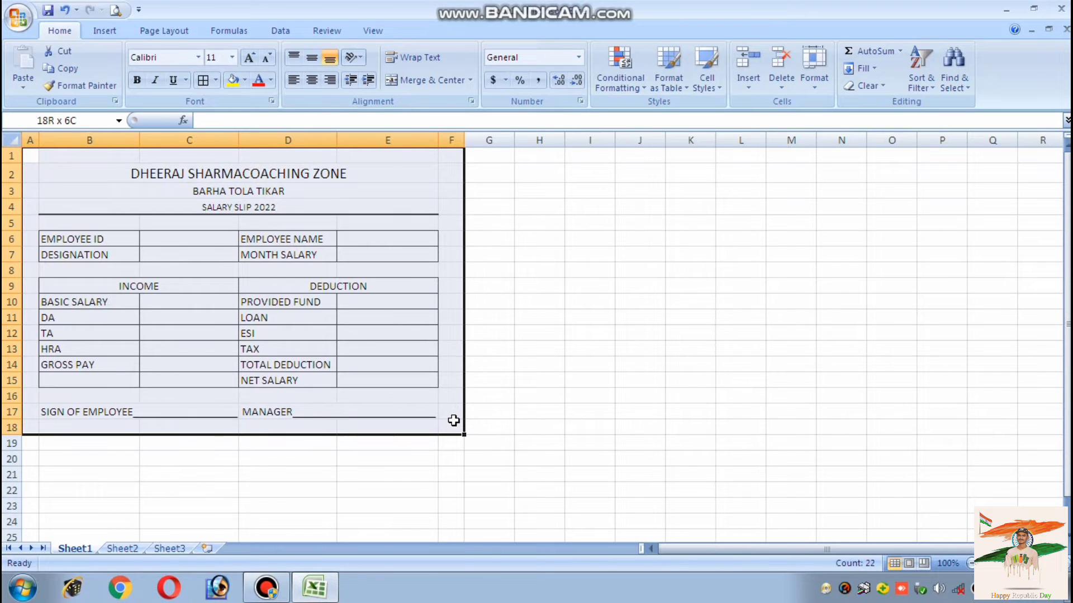
{"action": "left_click", "coordinate": [216, 80]}
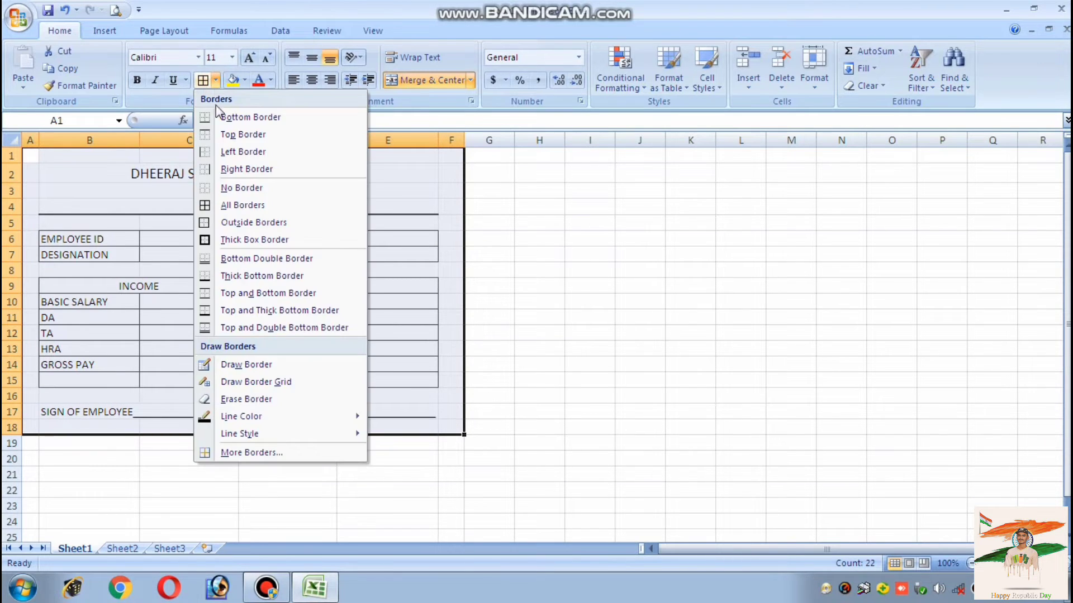
{"action": "left_click", "coordinate": [231, 239]}
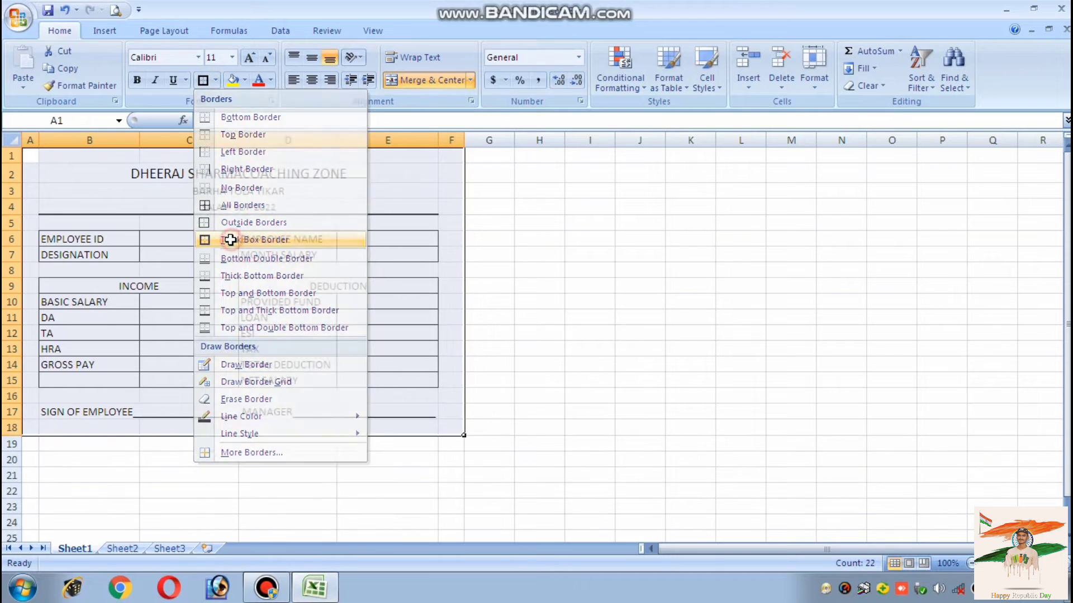
{"action": "left_click", "coordinate": [115, 460]}
{"action": "scroll", "coordinate": [61, 296], "scroll_direction": "down", "scroll_amount": 4}
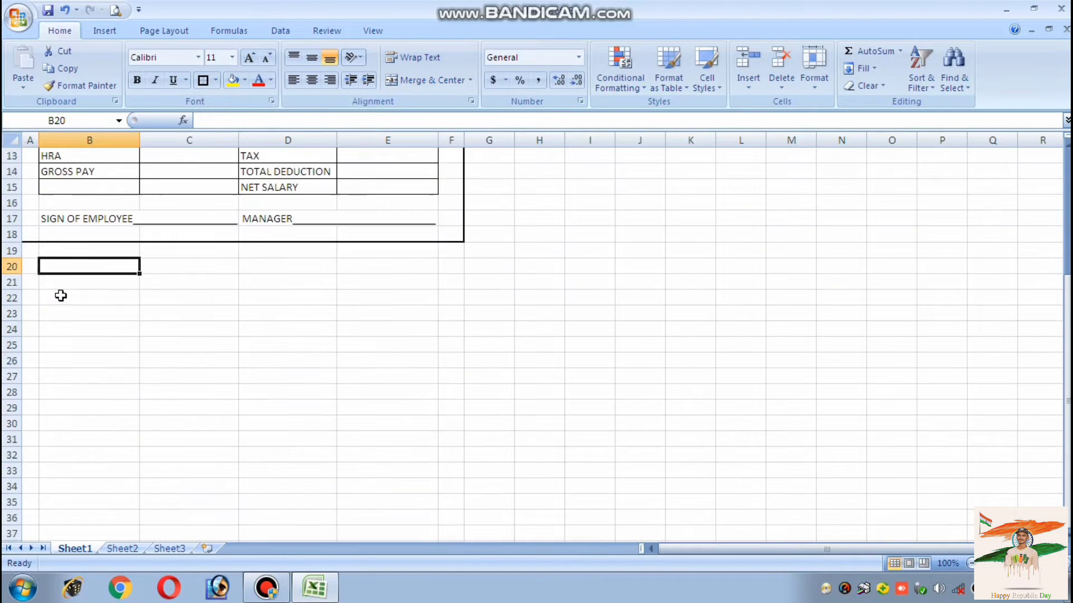
{"action": "scroll", "coordinate": [60, 296], "scroll_direction": "up", "scroll_amount": 4}
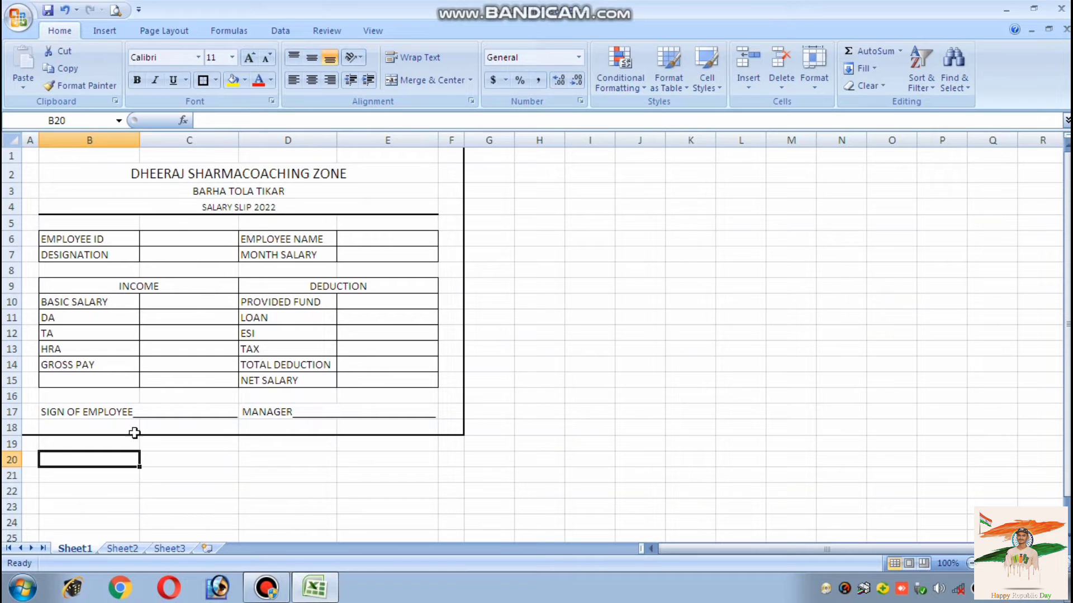
Centre the text across the table area B5:E17
{"action": "left_click", "coordinate": [108, 407]}
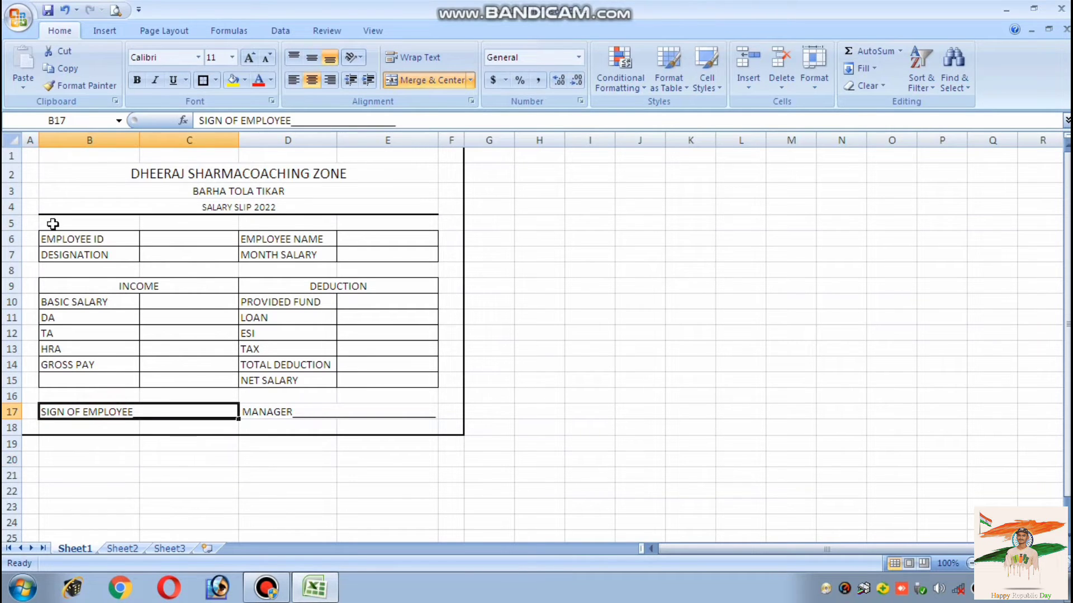
{"action": "left_click_drag", "start_coordinate": [54, 224], "coordinate": [390, 412]}
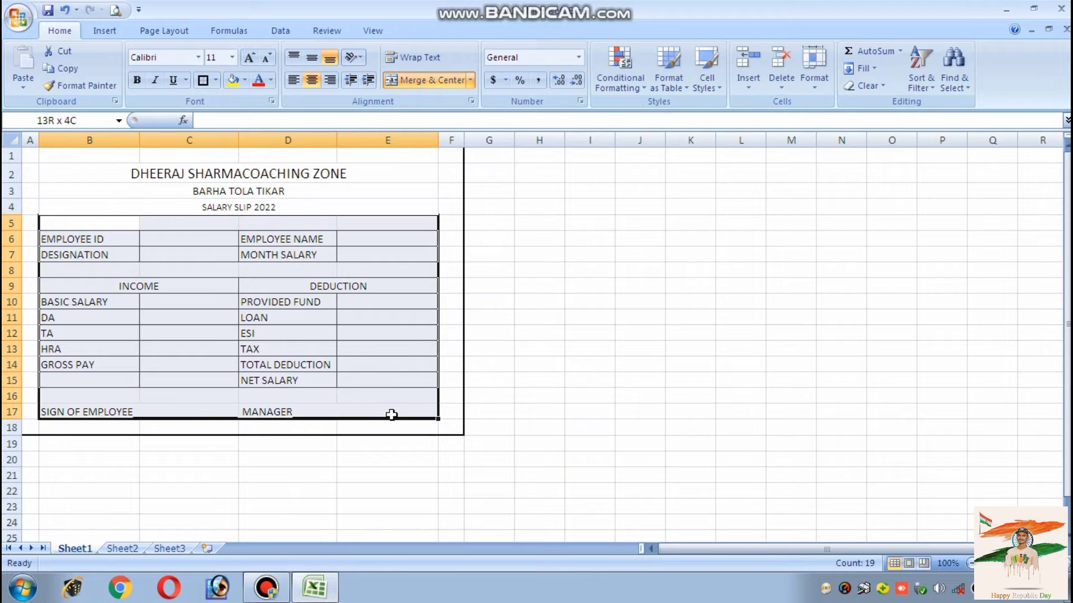
{"action": "left_click", "coordinate": [312, 81]}
{"action": "left_click", "coordinate": [234, 442]}
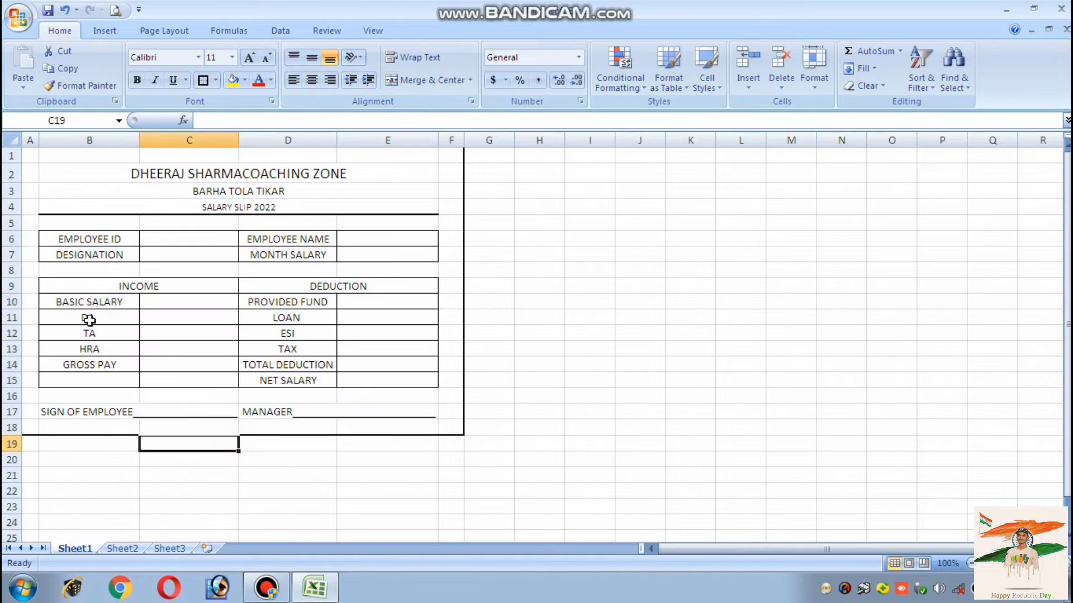
Enter the employee ID in C6, the employee's name in E6, COMPUTER in C7 and 01/022 in E7
{"action": "left_click", "coordinate": [183, 239]}
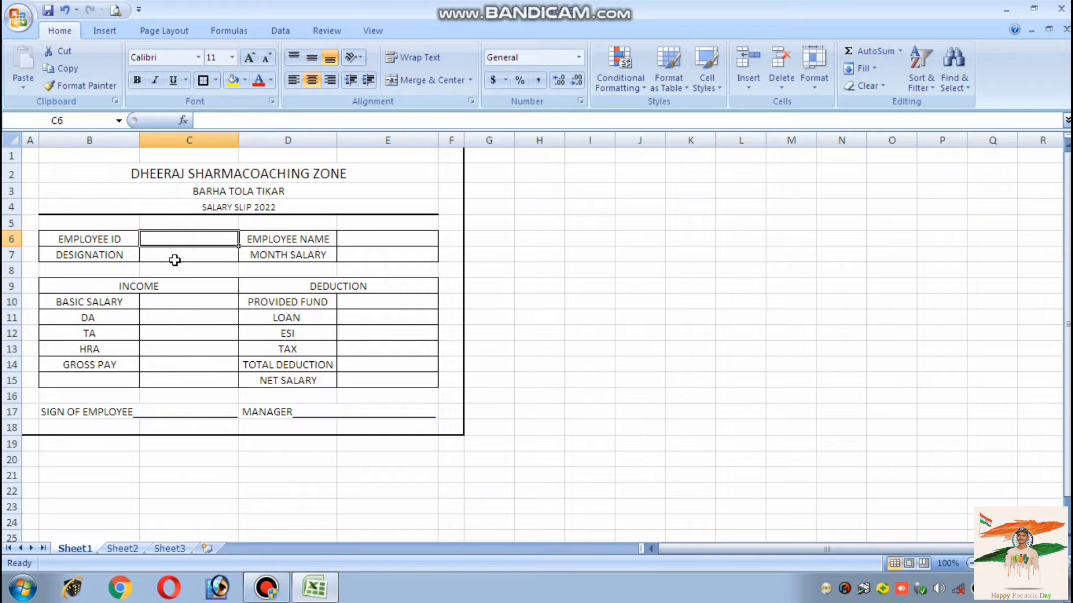
{"action": "type", "text": "1245847"}
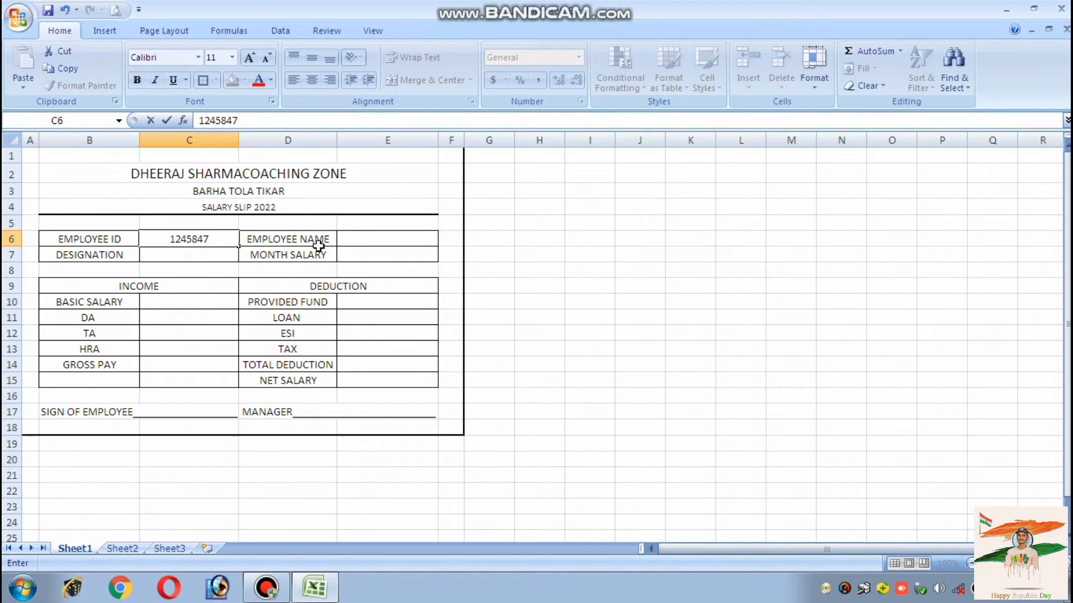
{"action": "left_click", "coordinate": [363, 239]}
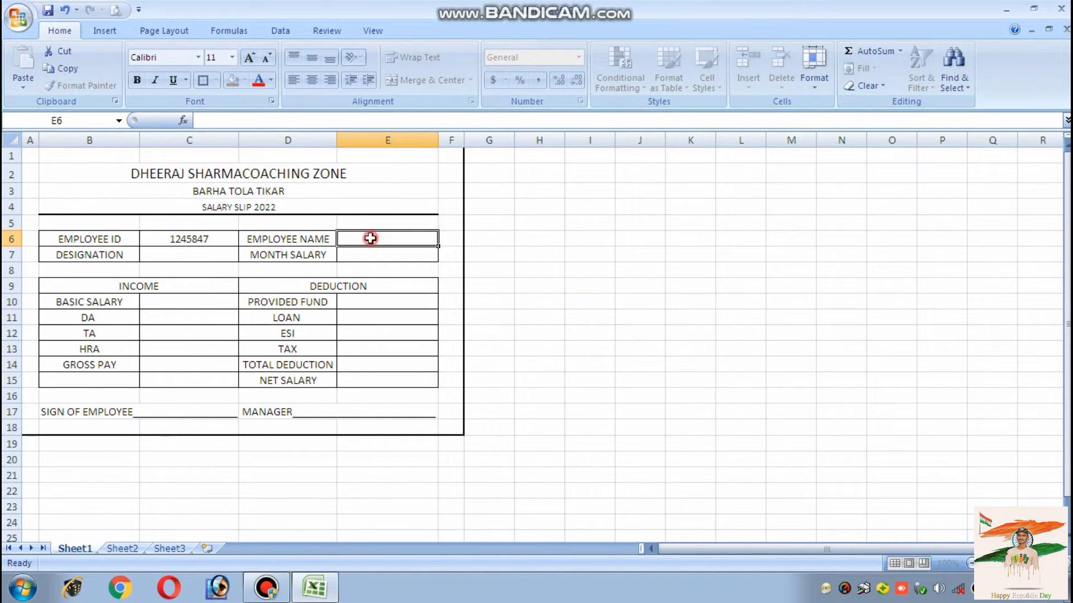
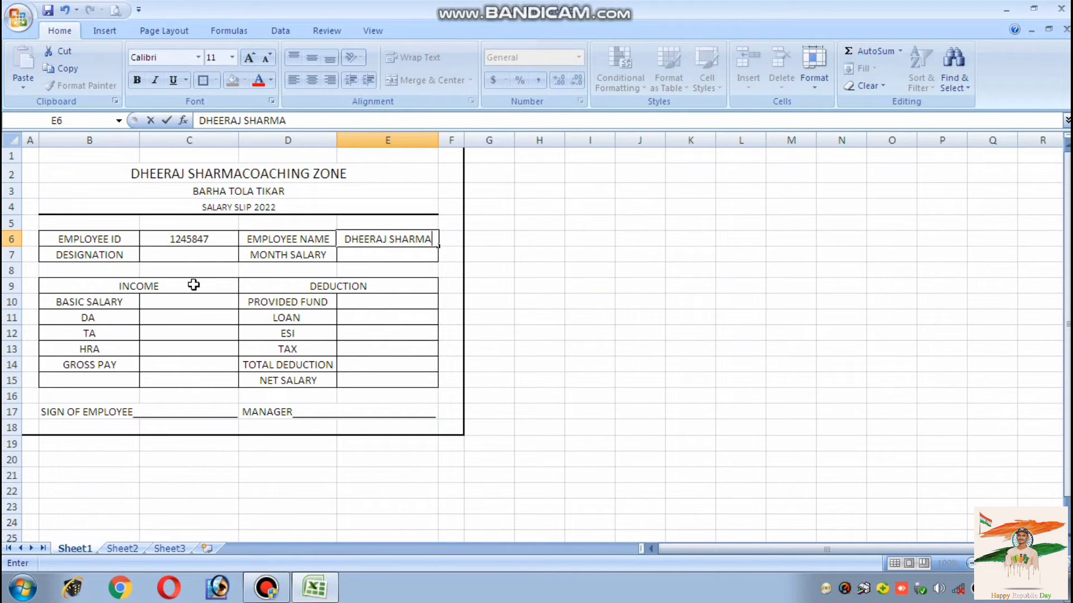
{"action": "left_click", "coordinate": [172, 255]}
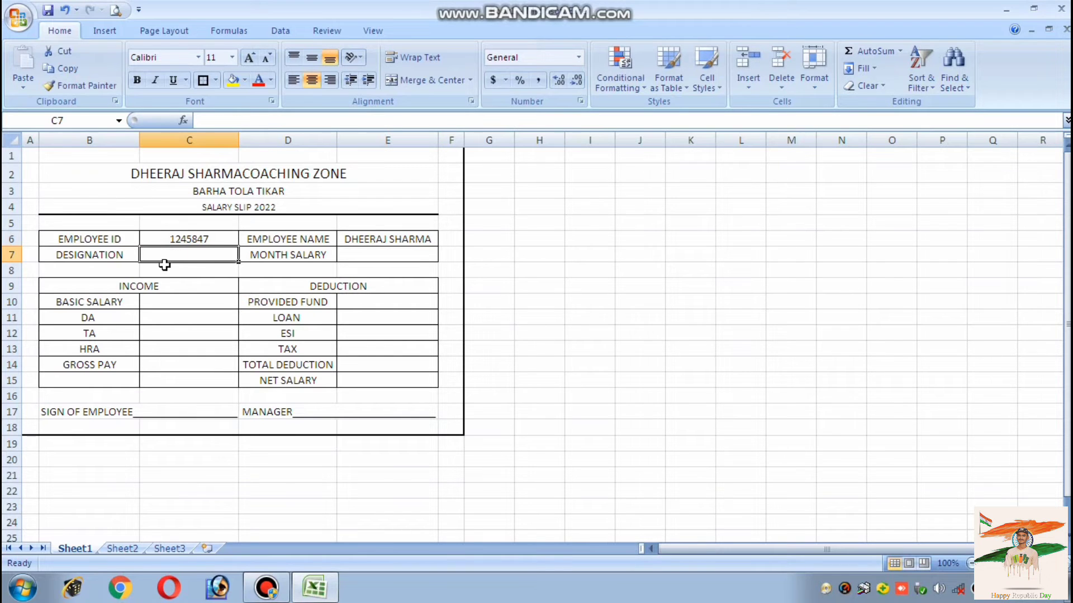
{"action": "type", "text": "CO"}
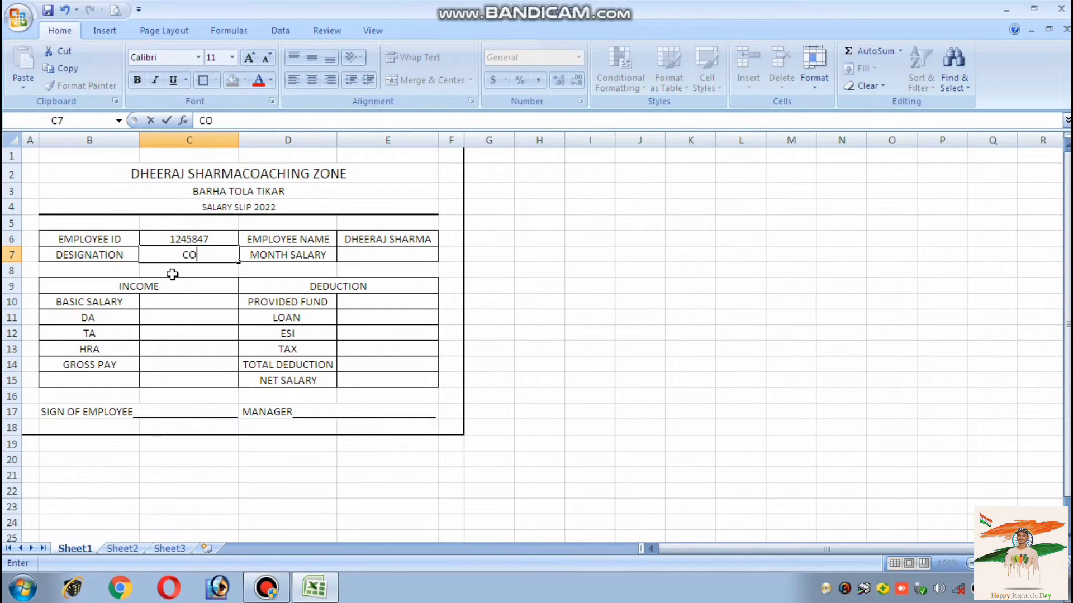
{"action": "type", "text": "MPUTER"}
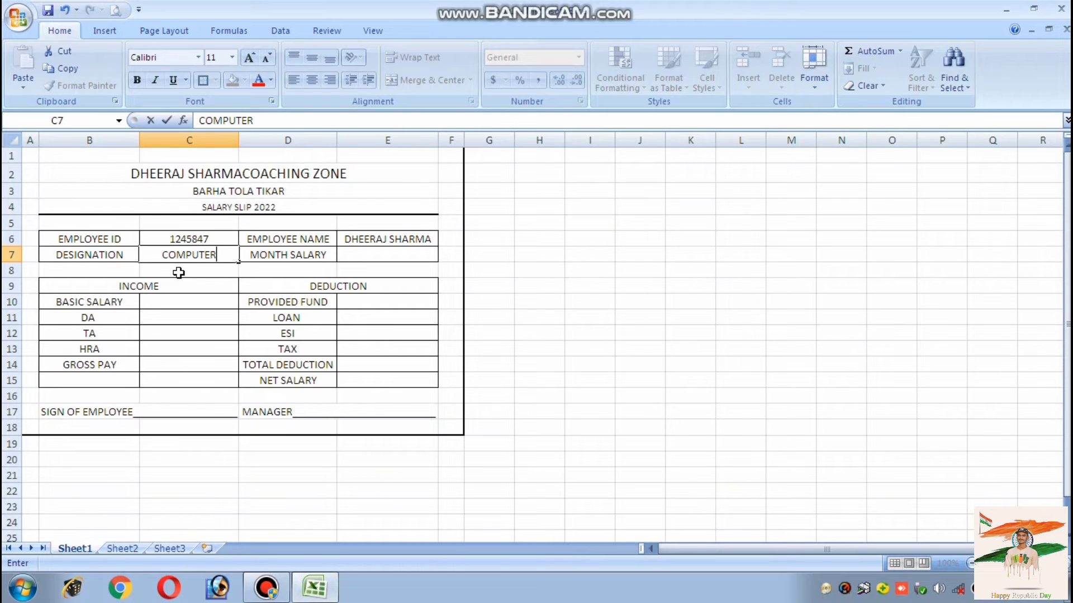
{"action": "left_click", "coordinate": [354, 259]}
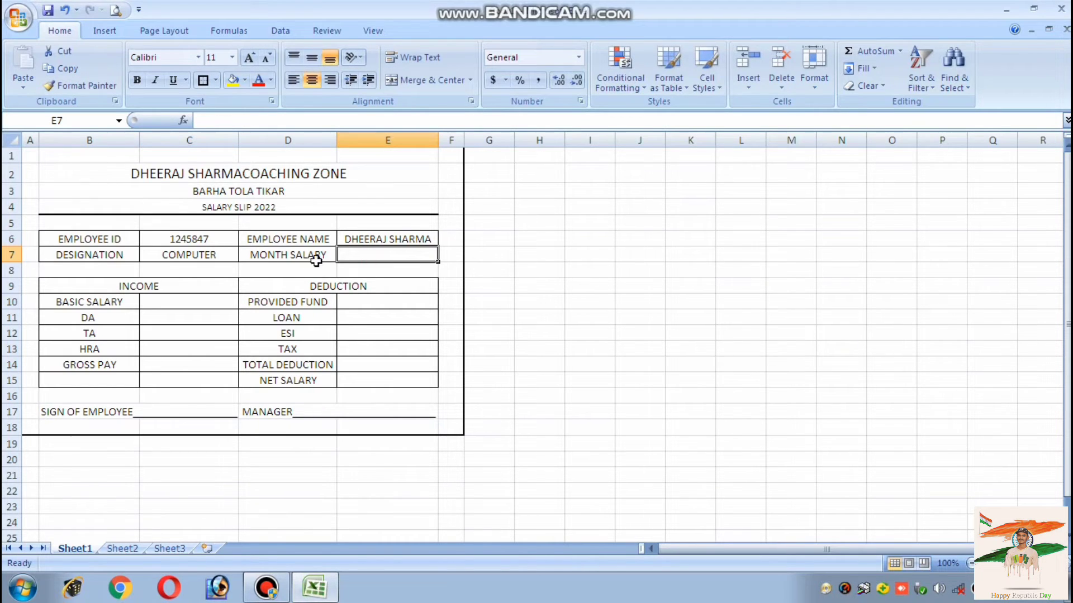
{"action": "type", "text": "0"}
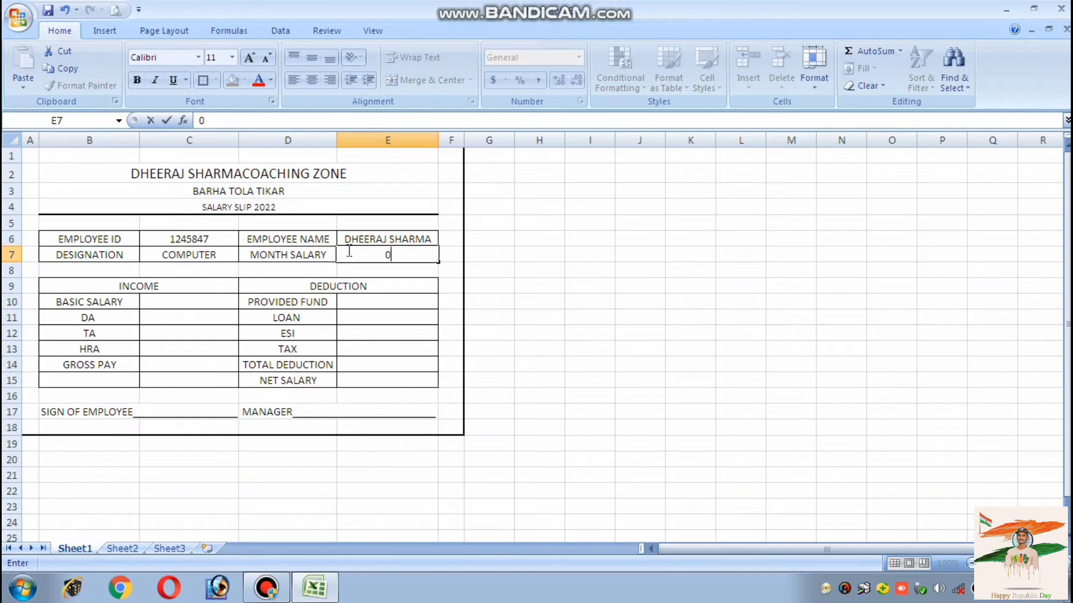
{"action": "type", "text": "1/022"}
{"action": "left_click", "coordinate": [170, 304]}
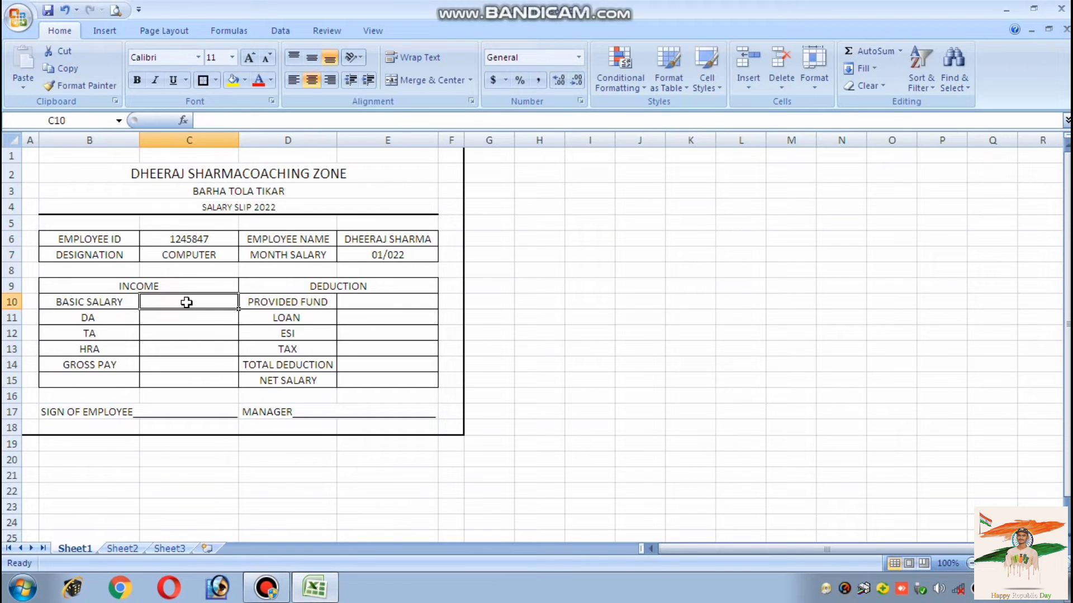
Enter basic salary 15000 in C10 and relabel income rows as DA (12%), TA(6%) and HRA(10%)
{"action": "type", "text": "15000"}
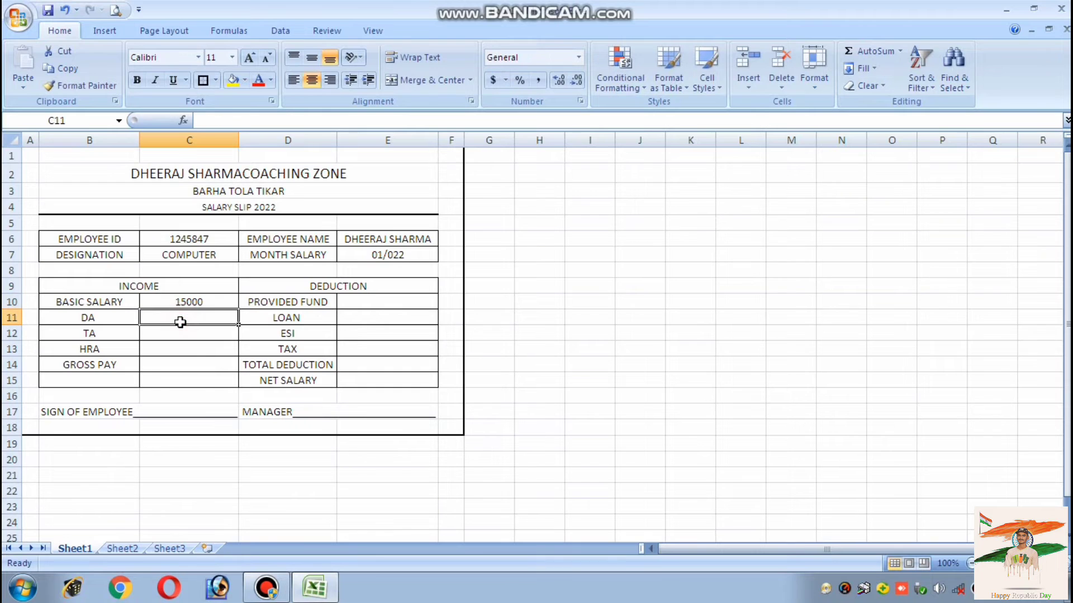
{"action": "double_click", "coordinate": [102, 316]}
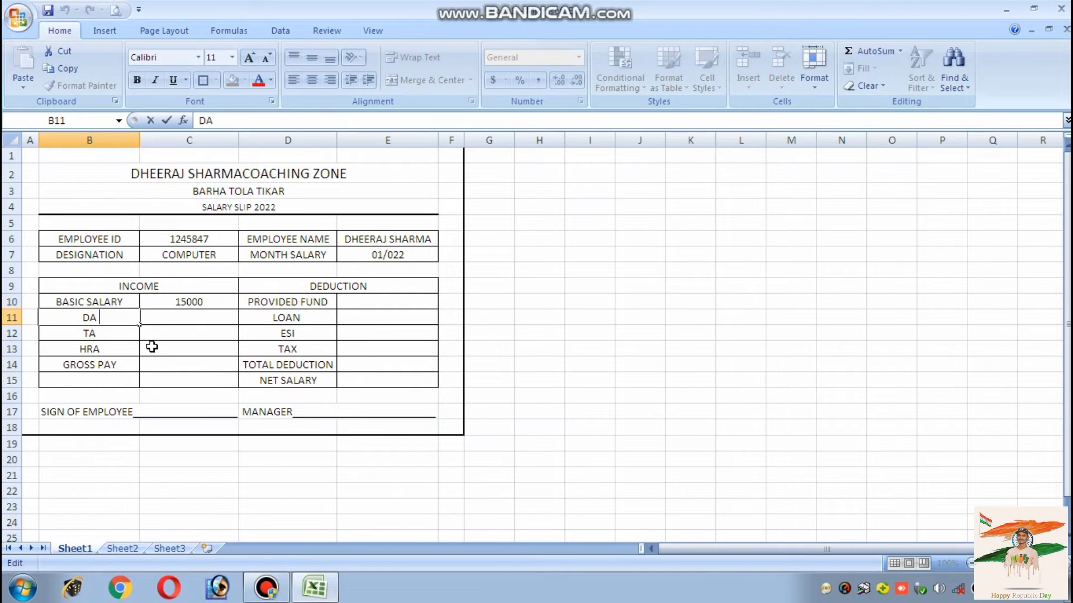
{"action": "type", "text": "(12%"}
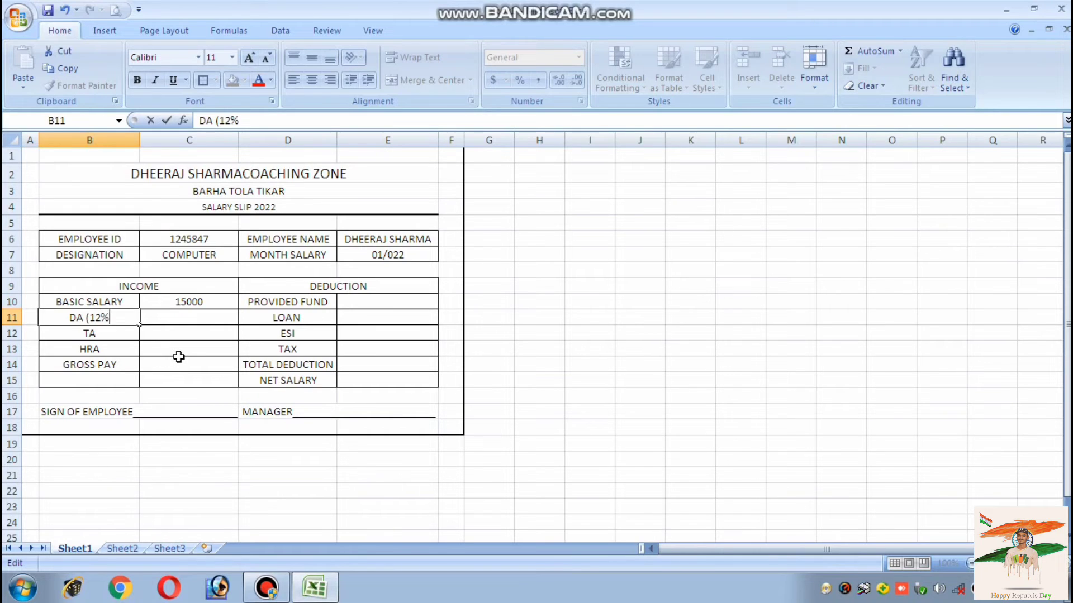
{"action": "type", "text": ")"}
{"action": "key", "text": "Return"}
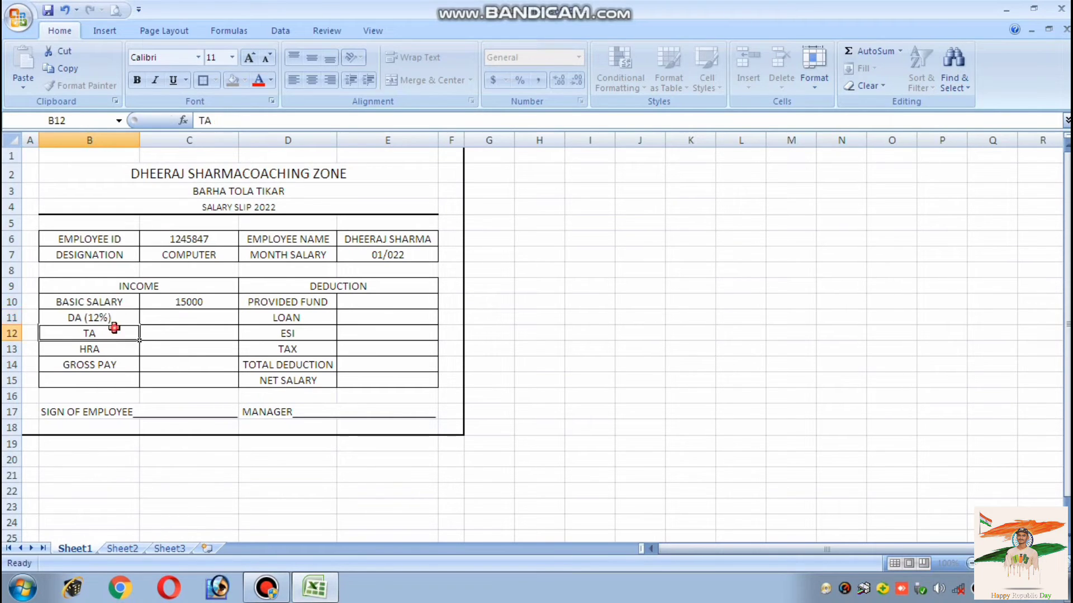
{"action": "double_click", "coordinate": [118, 336]}
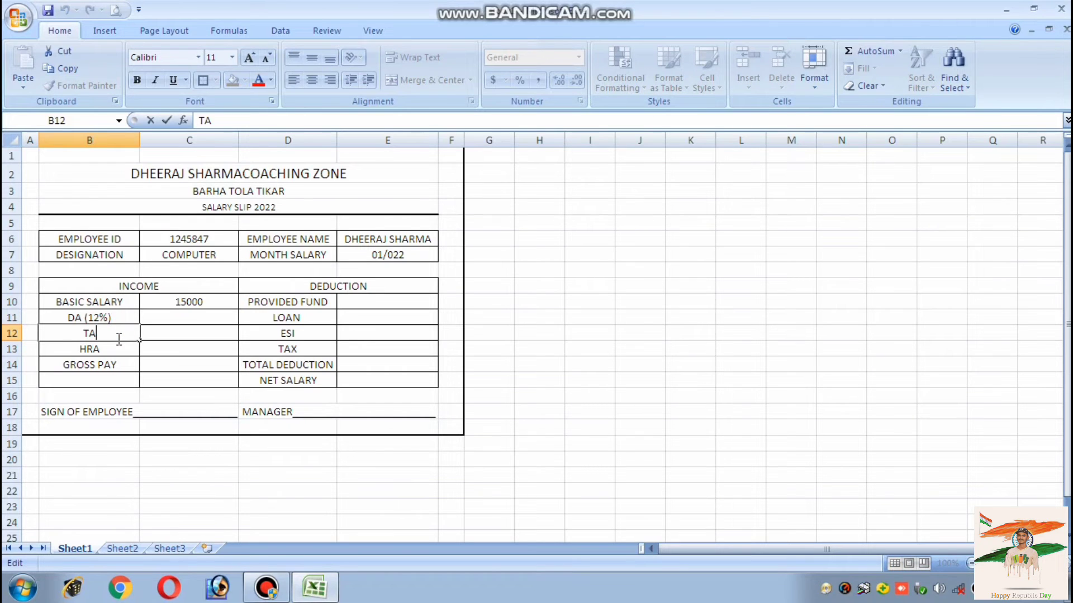
{"action": "type", "text": "(6%)"}
{"action": "key", "text": "Return"}
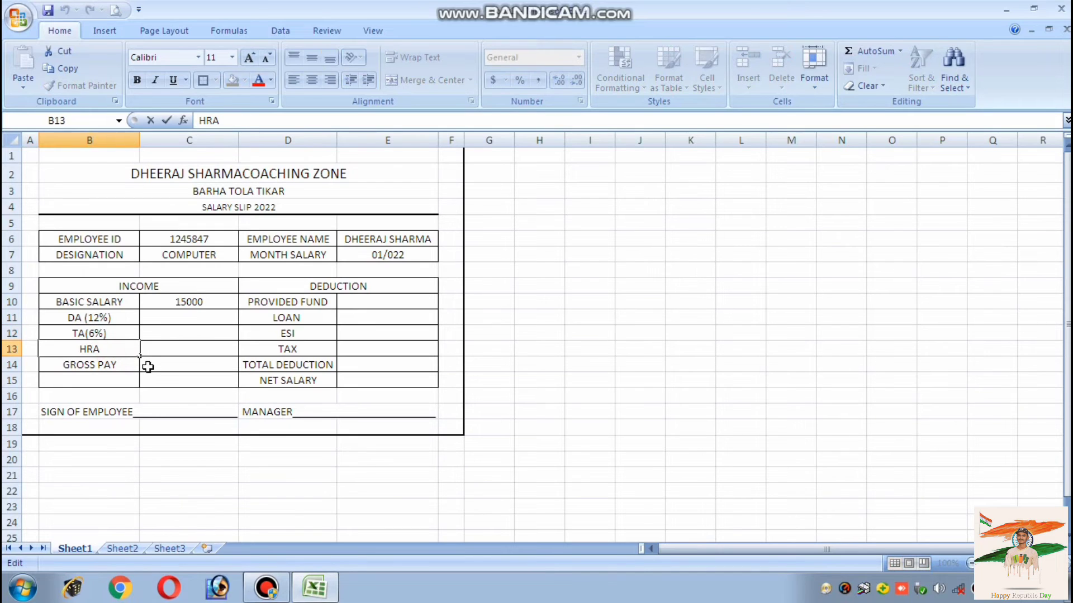
{"action": "type", "text": "(10"}
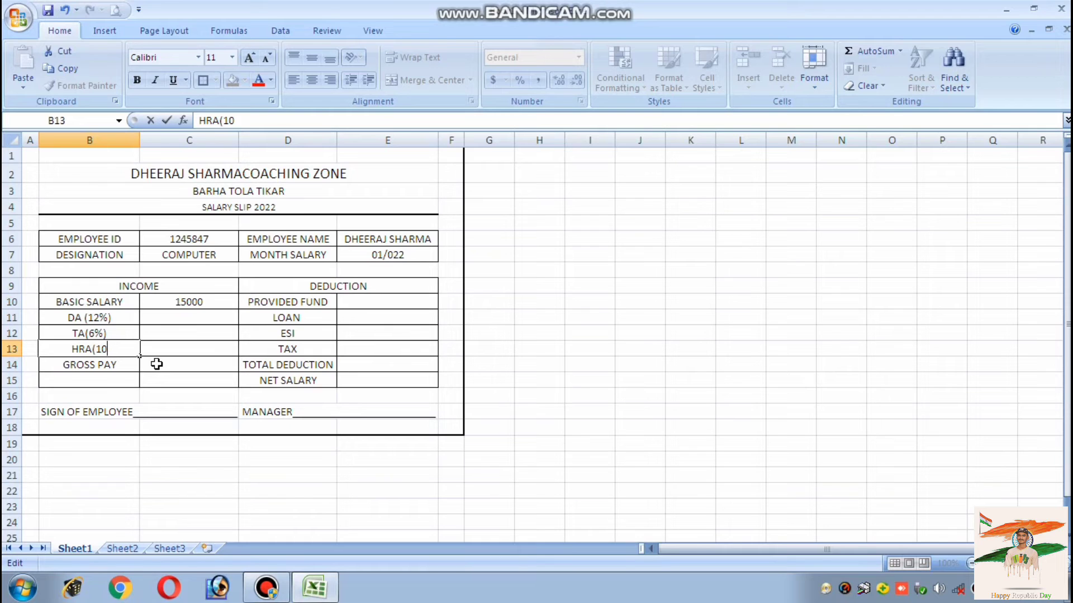
{"action": "type", "text": "%)"}
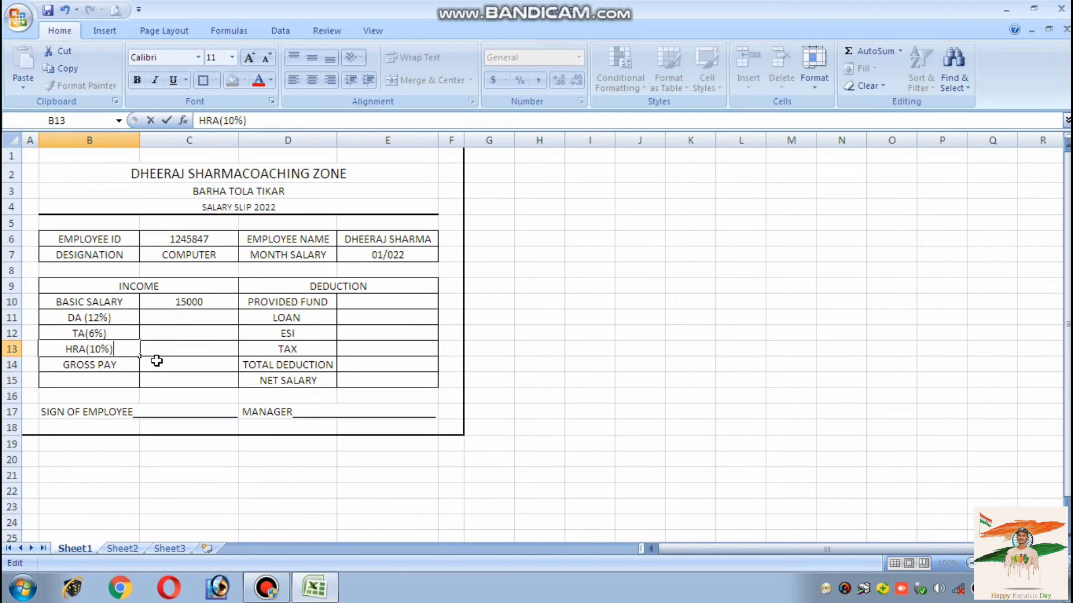
{"action": "left_click", "coordinate": [119, 366]}
{"action": "double_click", "coordinate": [173, 317]}
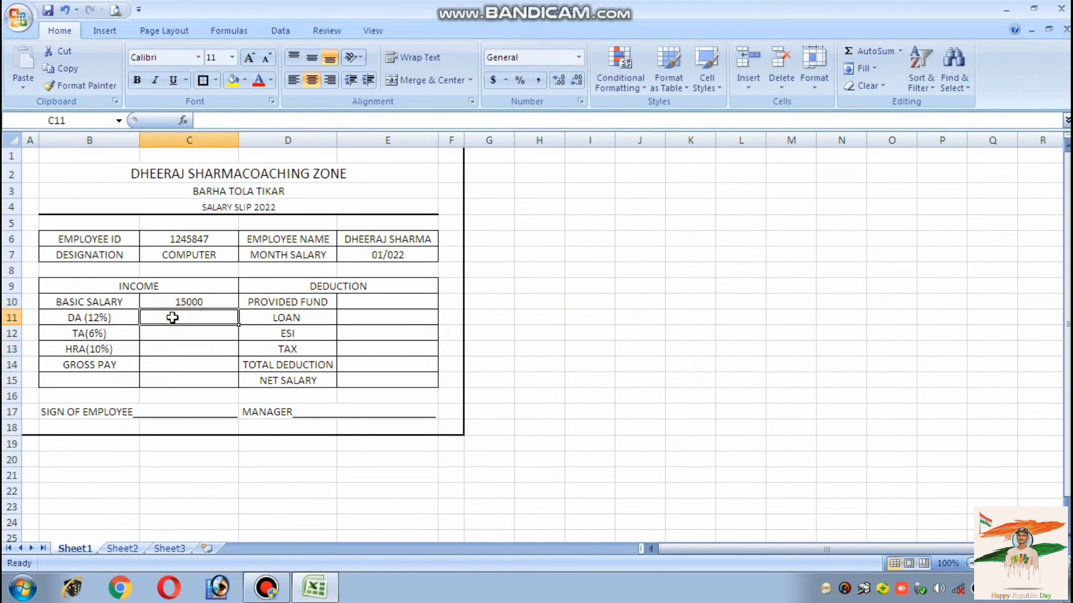
Enter =C10*12%, =C10*6% and =C10*10% in C11:C13, giving DA 1800, TA 900, HRA 1500
{"action": "type", "text": "="}
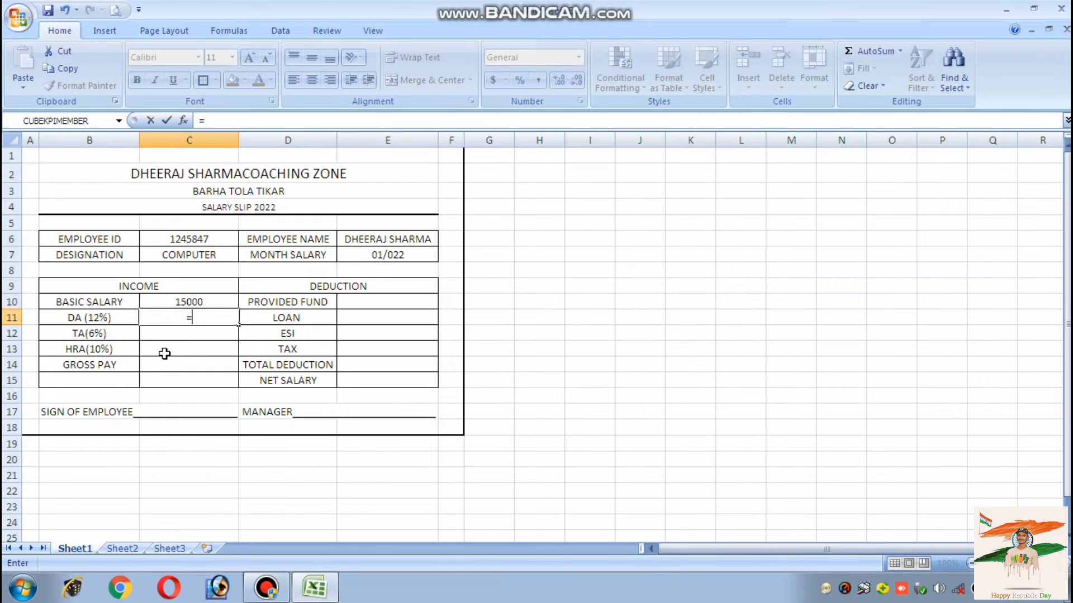
{"action": "left_click", "coordinate": [160, 297]}
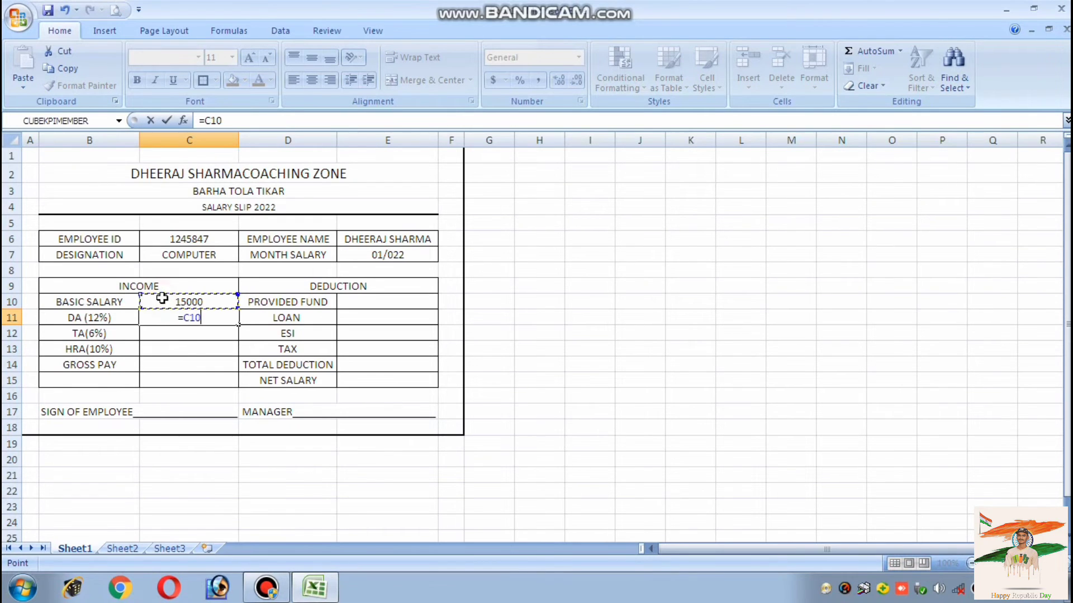
{"action": "type", "text": "*12%"}
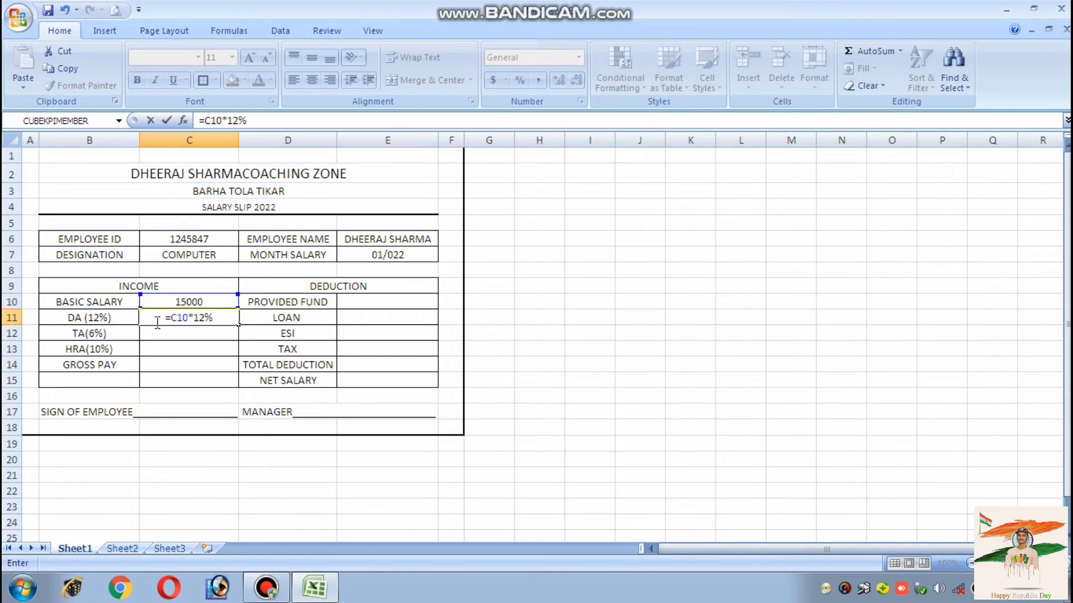
{"action": "key", "text": "Return"}
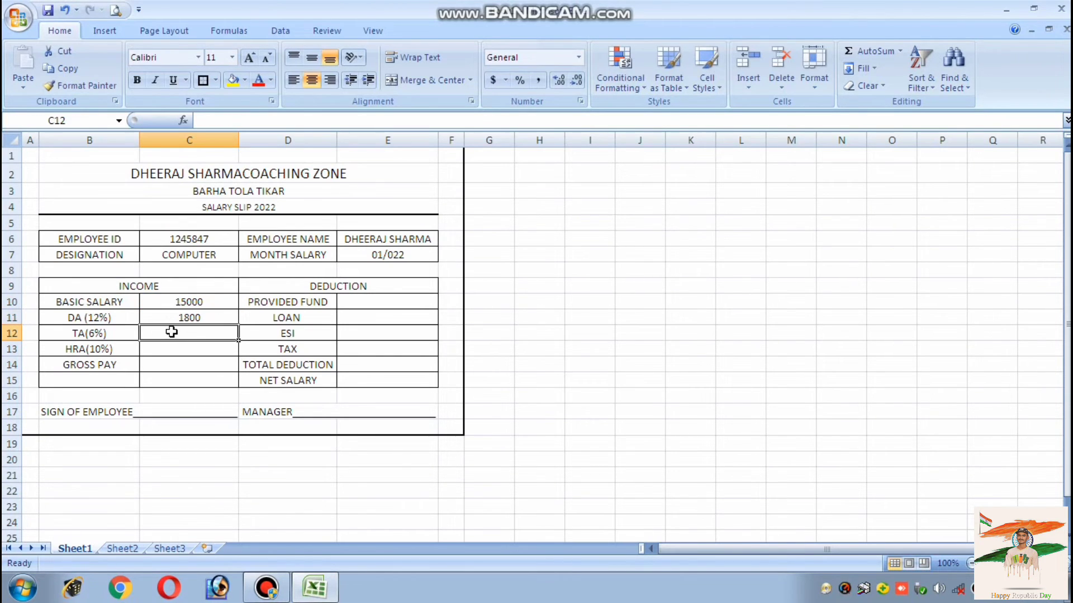
{"action": "type", "text": "="}
{"action": "left_click", "coordinate": [168, 301]}
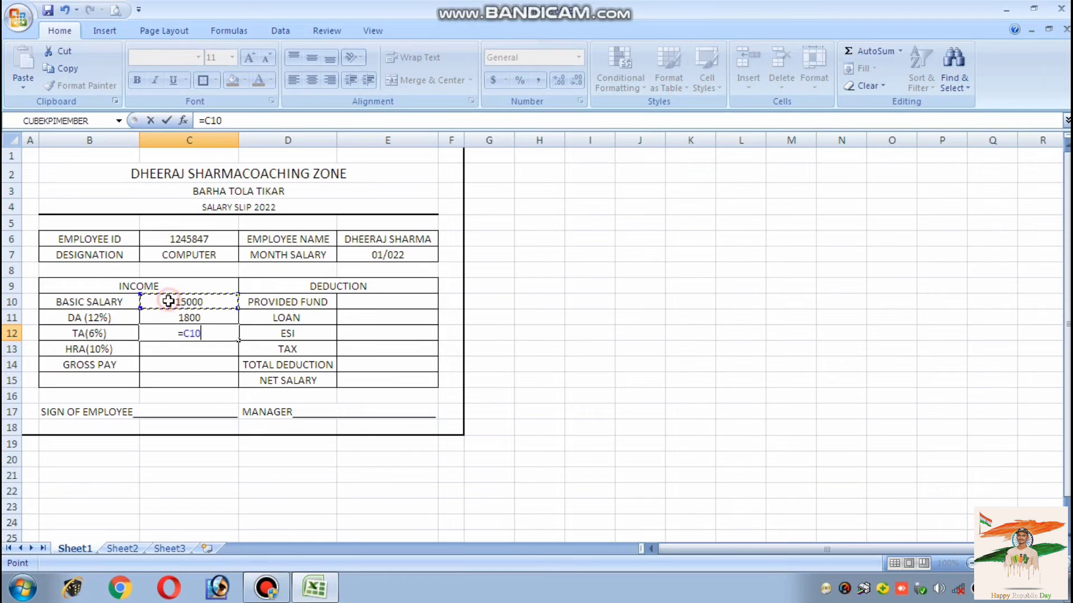
{"action": "type", "text": "*"}
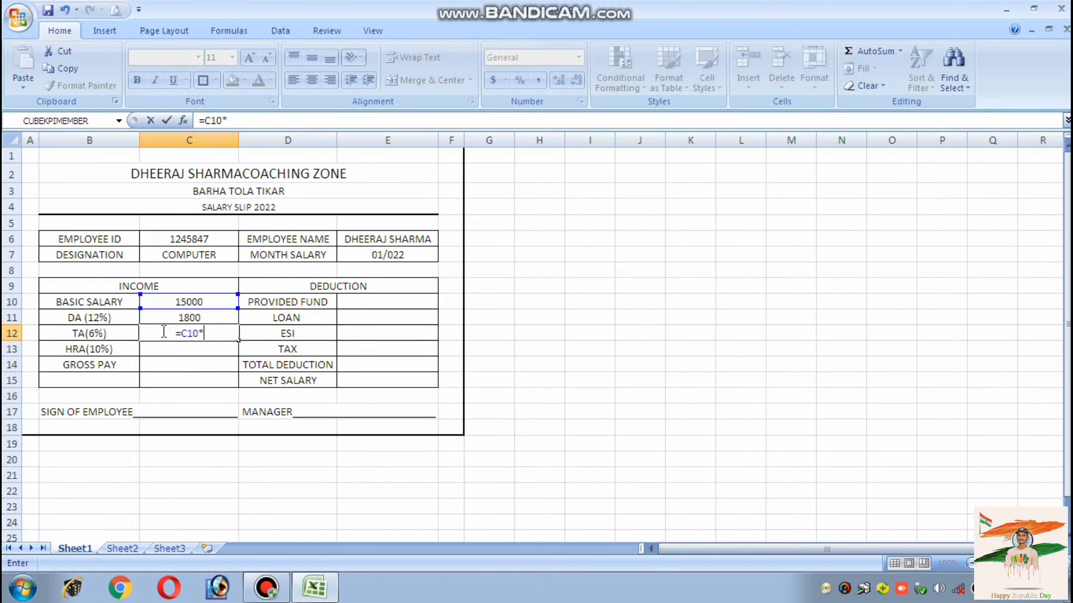
{"action": "type", "text": "6%"}
{"action": "key", "text": "Return"}
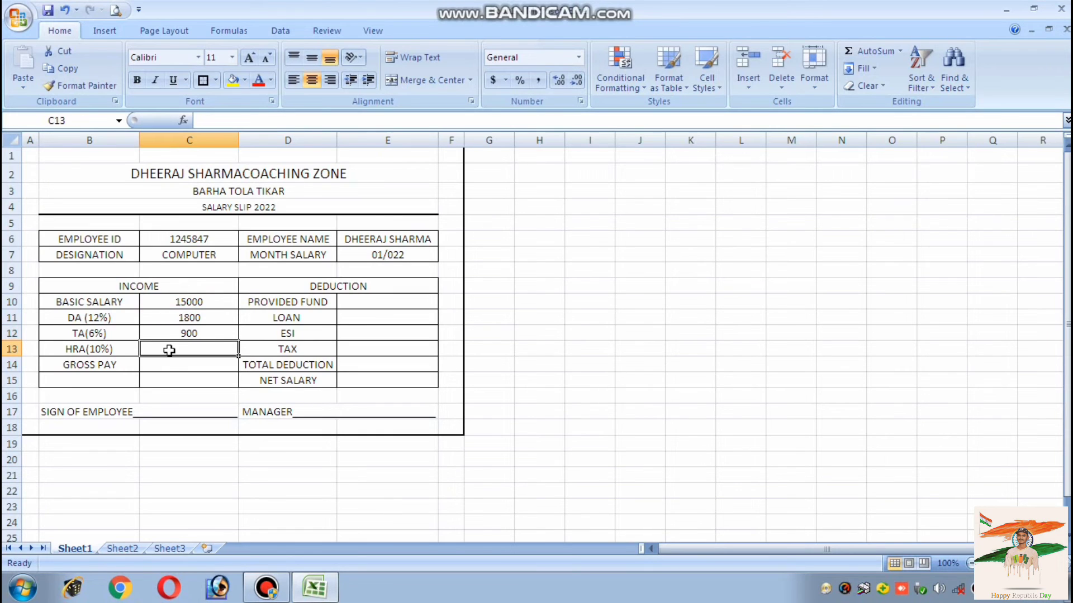
{"action": "type", "text": "="}
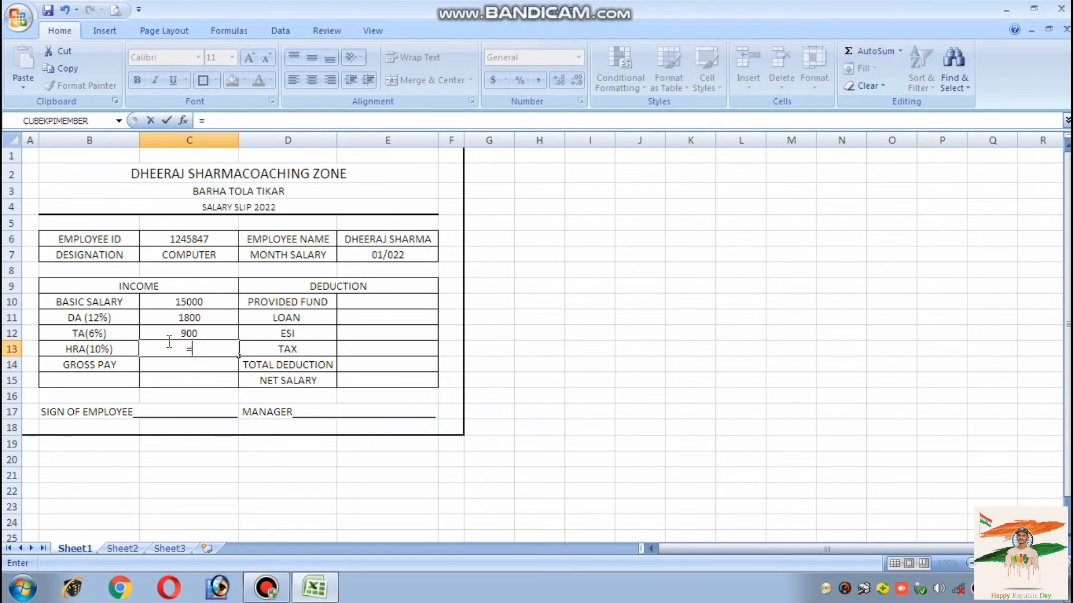
{"action": "left_click", "coordinate": [162, 303]}
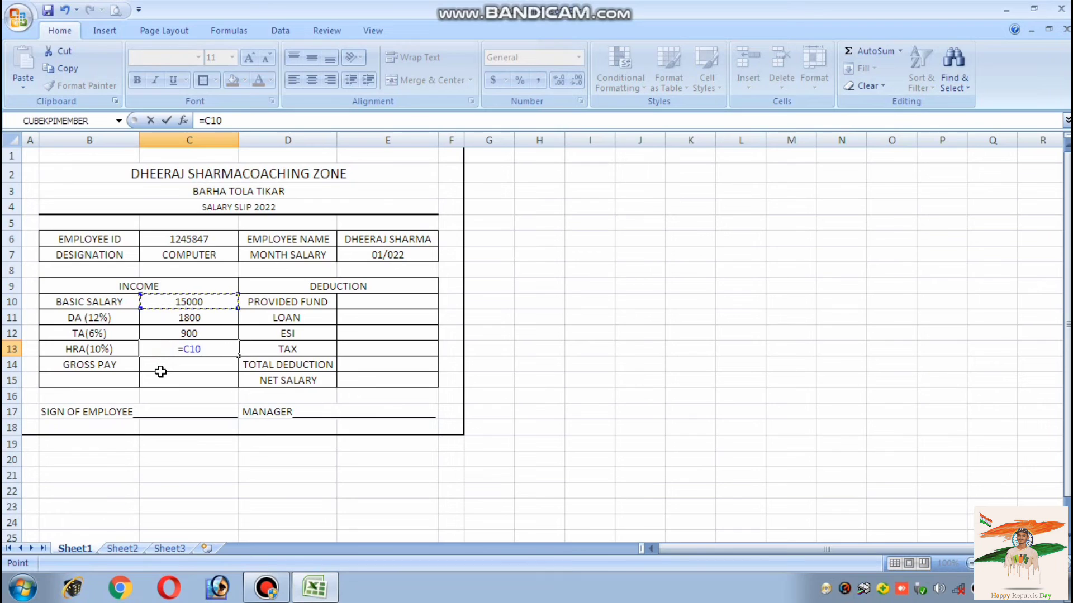
{"action": "type", "text": "*"}
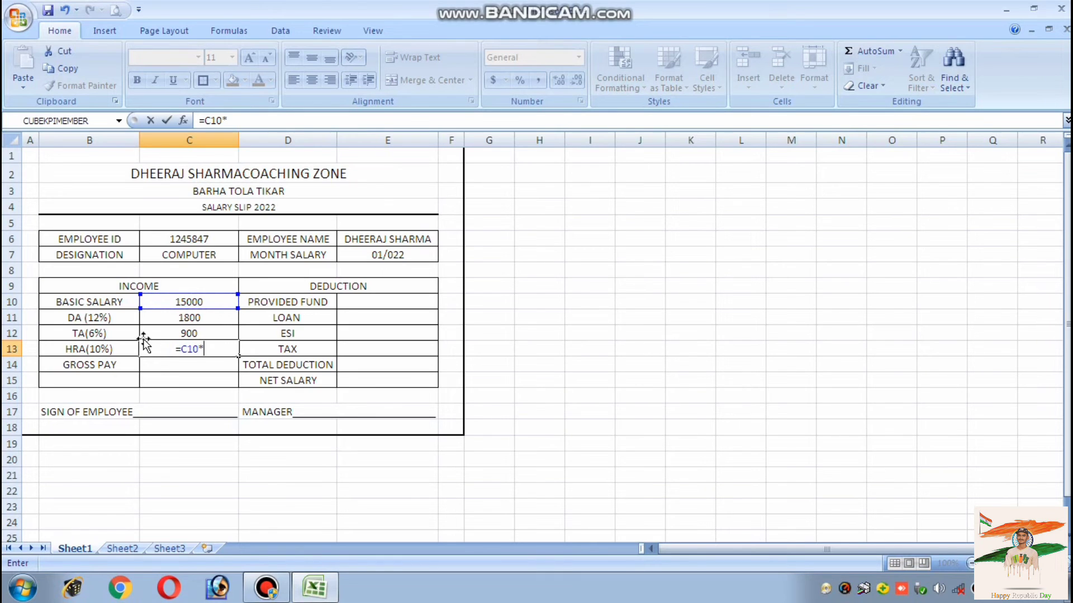
{"action": "type", "text": "10%"}
{"action": "key", "text": "Return"}
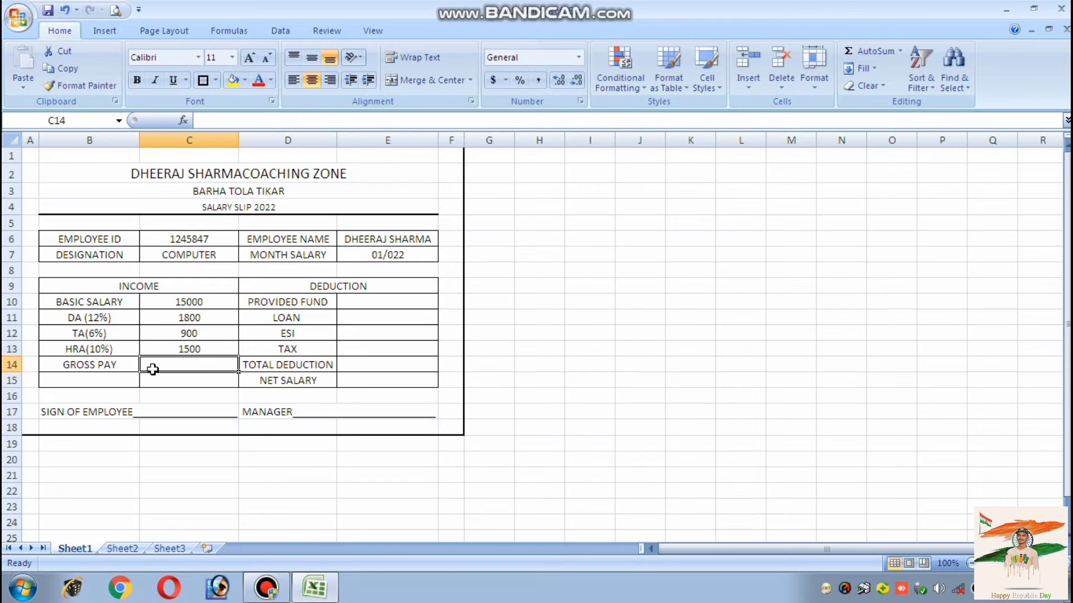
Compute gross pay in C14 as =SUM(C10:C13), giving 19200
{"action": "type", "text": "=SUM"}
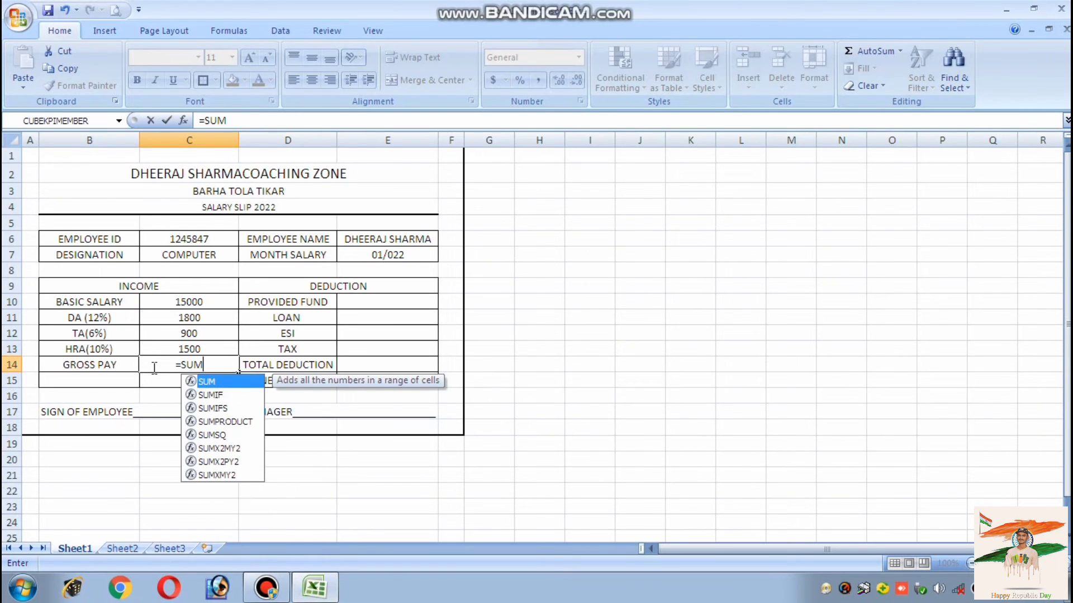
{"action": "double_click", "coordinate": [202, 381]}
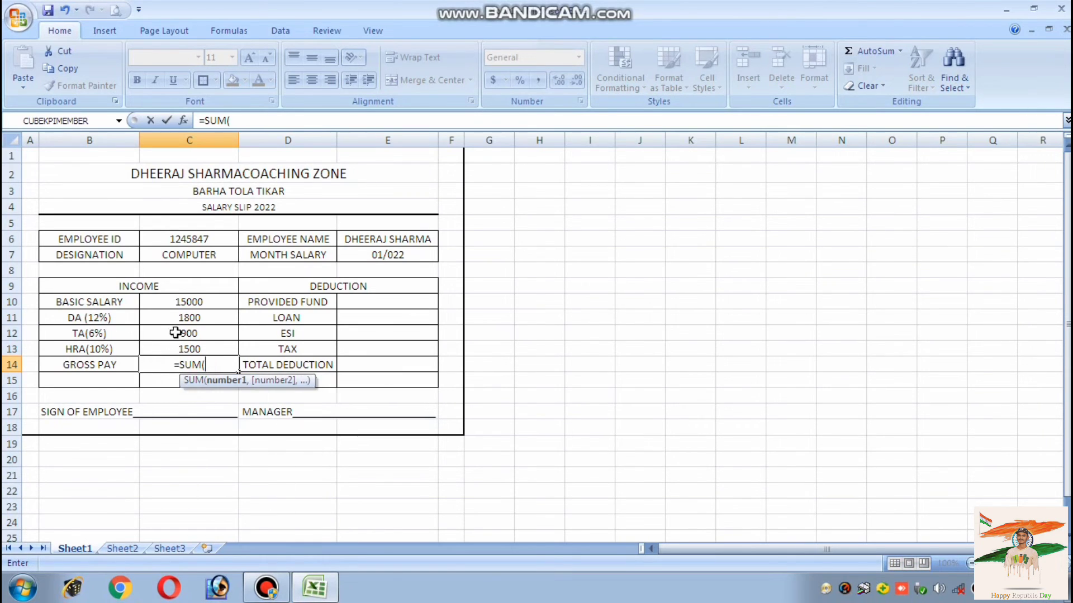
{"action": "left_click_drag", "start_coordinate": [187, 302], "coordinate": [190, 348]}
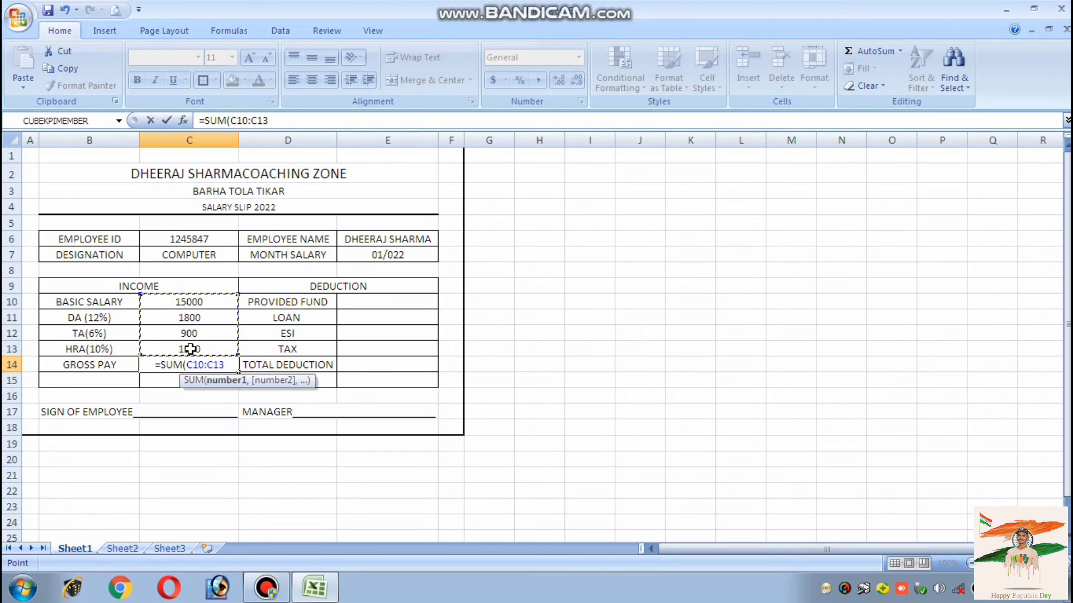
{"action": "type", "text": ")"}
{"action": "key", "text": "Return"}
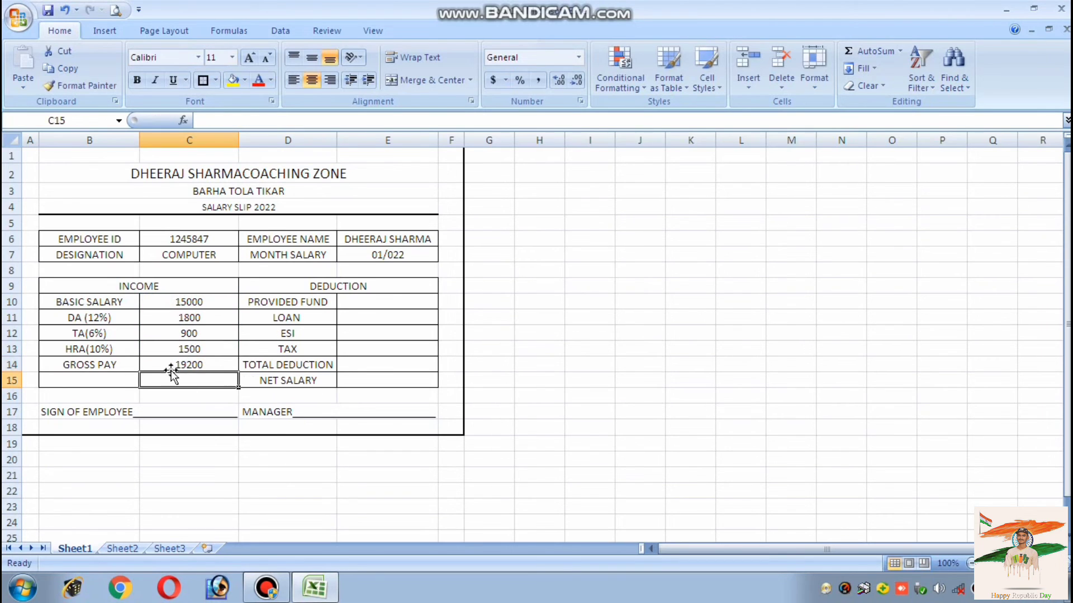
{"action": "left_click", "coordinate": [347, 303]}
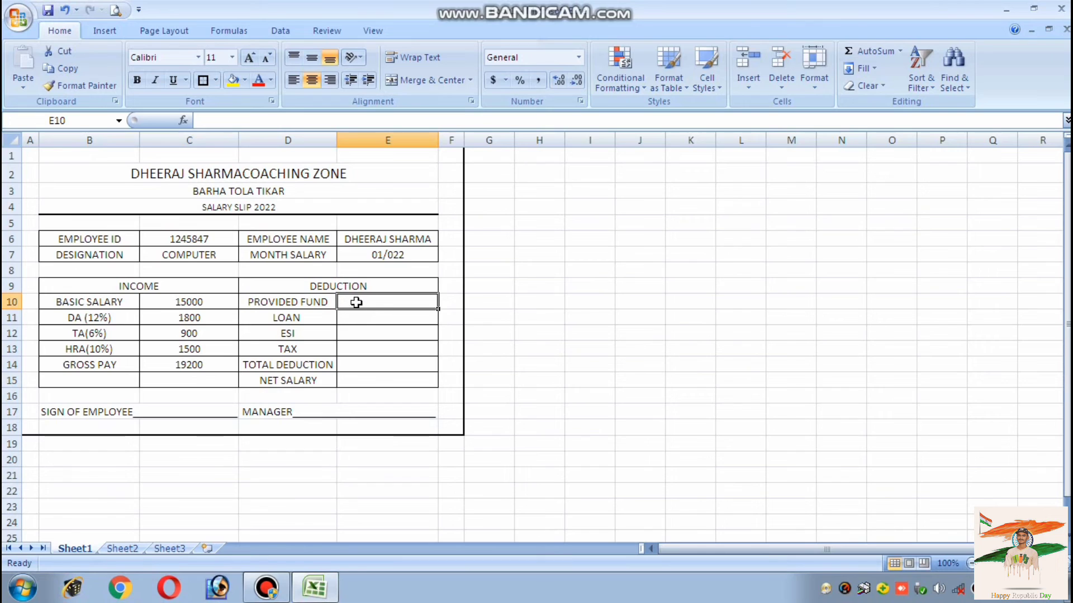
Relabel D10 as PROVIDED FUND(15%) and widen column D so it fits
{"action": "double_click", "coordinate": [323, 302]}
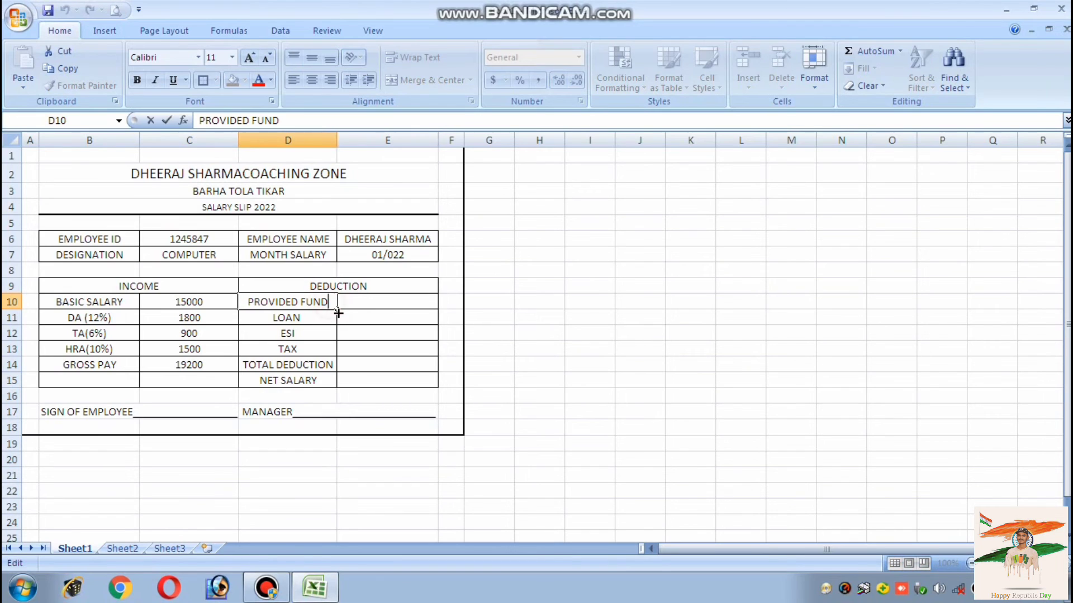
{"action": "type", "text": "("}
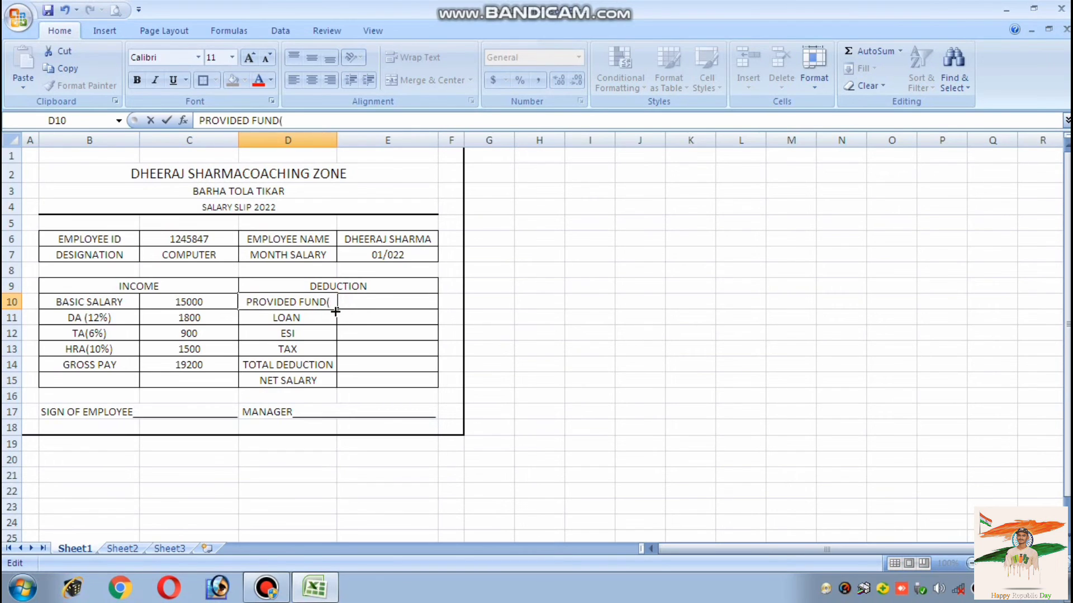
{"action": "type", "text": "15"}
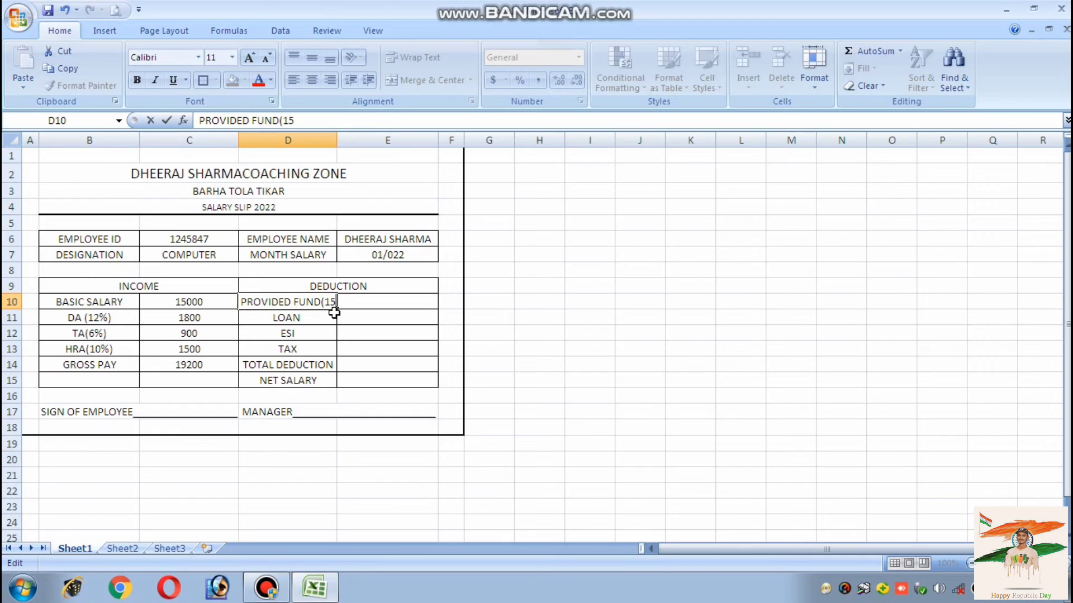
{"action": "type", "text": "%)"}
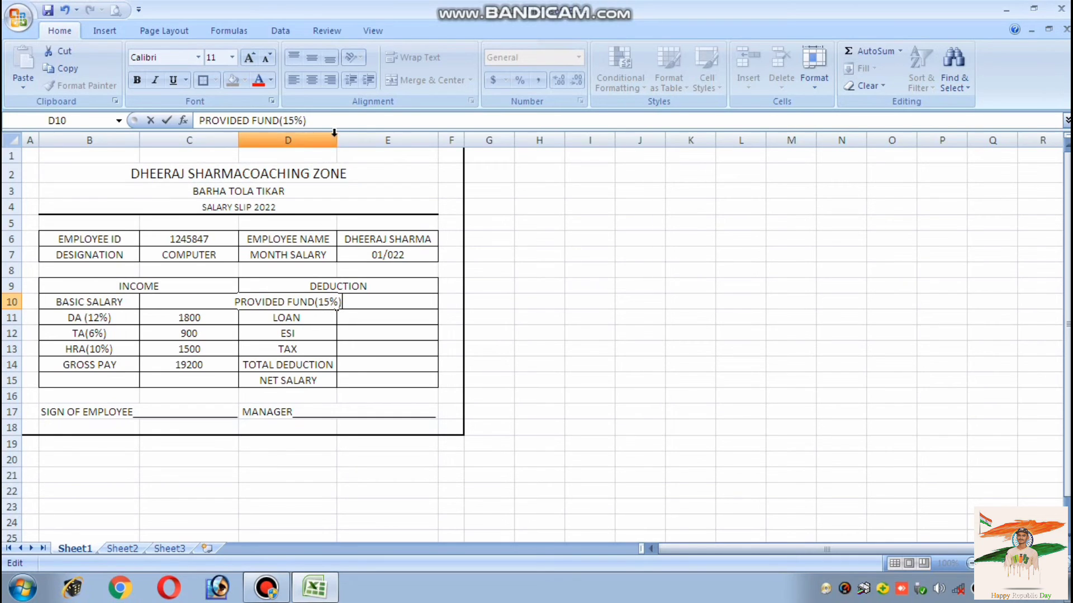
{"action": "left_click", "coordinate": [312, 316]}
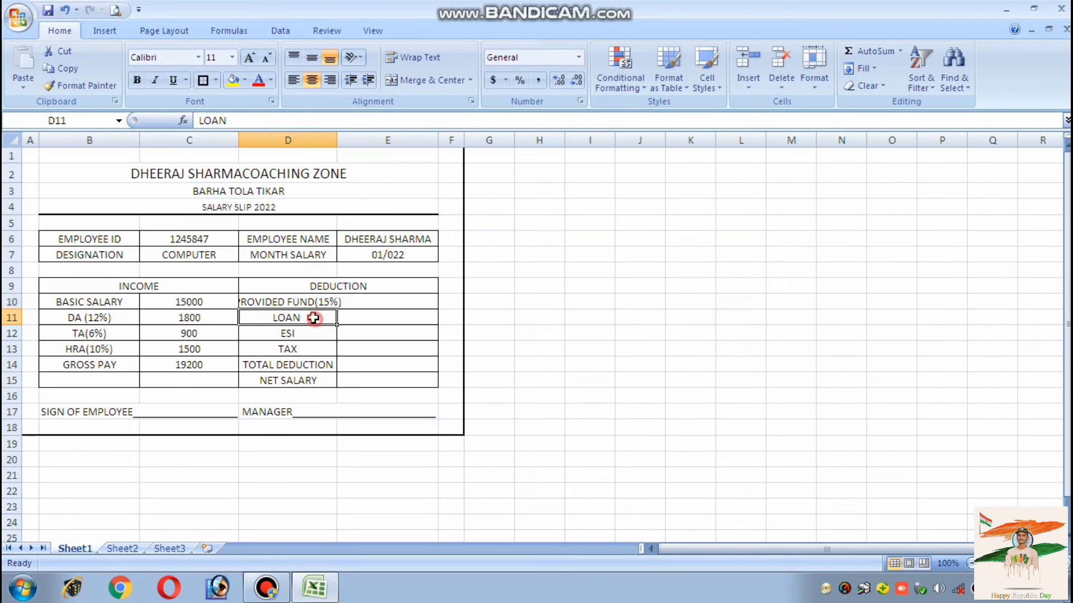
{"action": "left_click", "coordinate": [310, 302]}
{"action": "left_click_drag", "start_coordinate": [331, 136], "coordinate": [349, 140]}
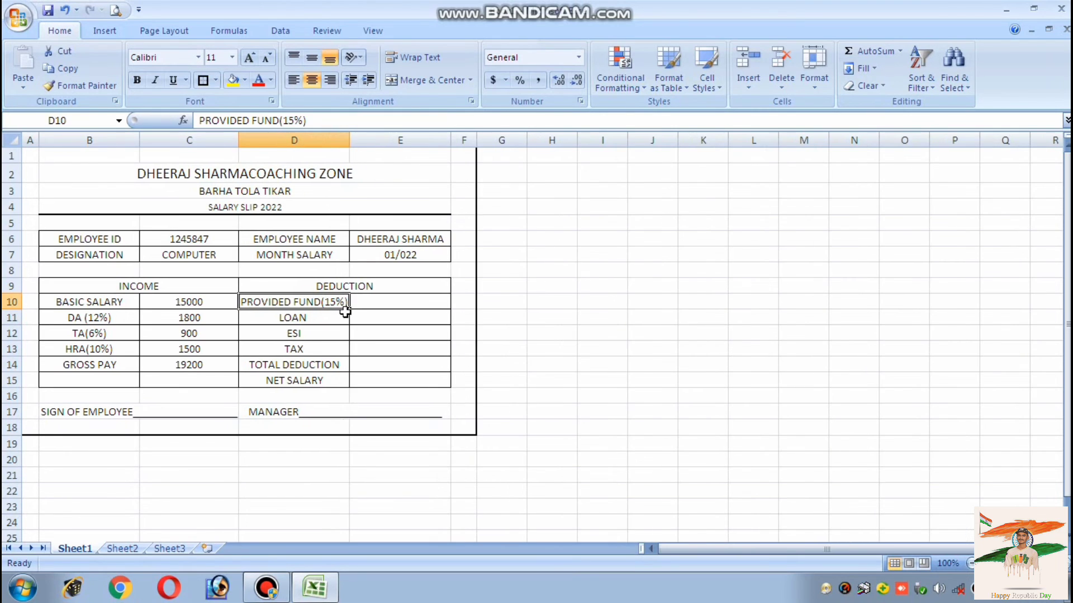
Relabel the ESI deduction in D12 as ESI(2%)
{"action": "left_click", "coordinate": [316, 317]}
{"action": "double_click", "coordinate": [313, 335]}
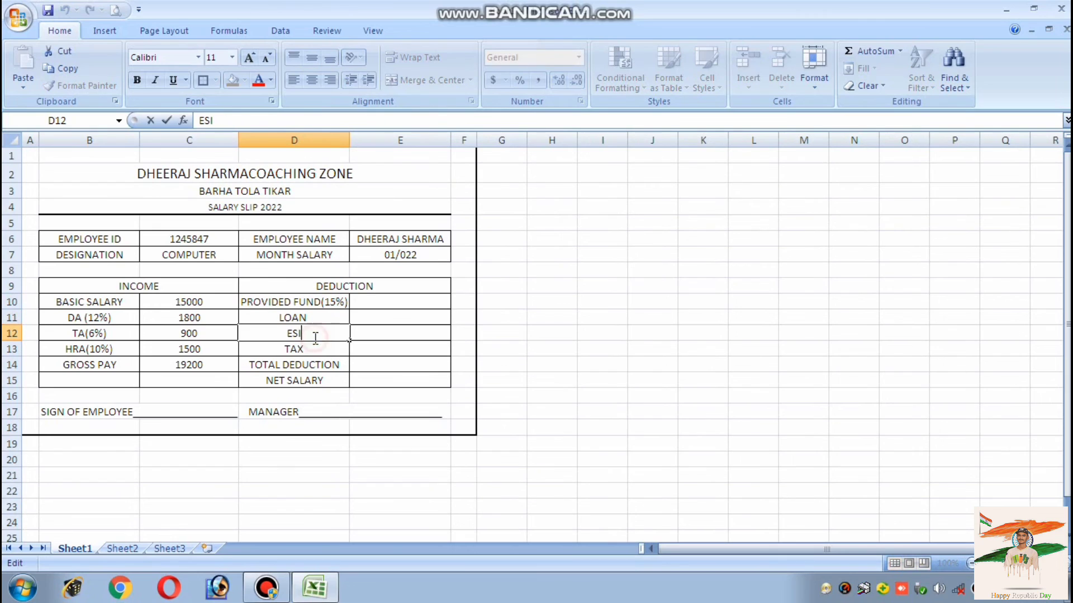
{"action": "type", "text": "(2"}
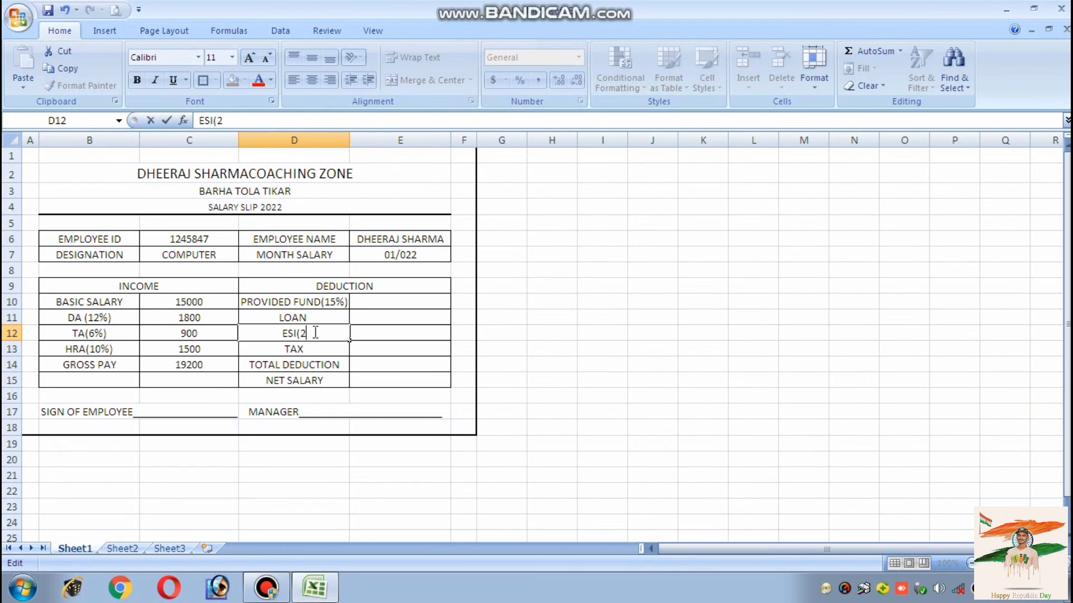
{"action": "type", "text": "%)"}
{"action": "left_click", "coordinate": [317, 347]}
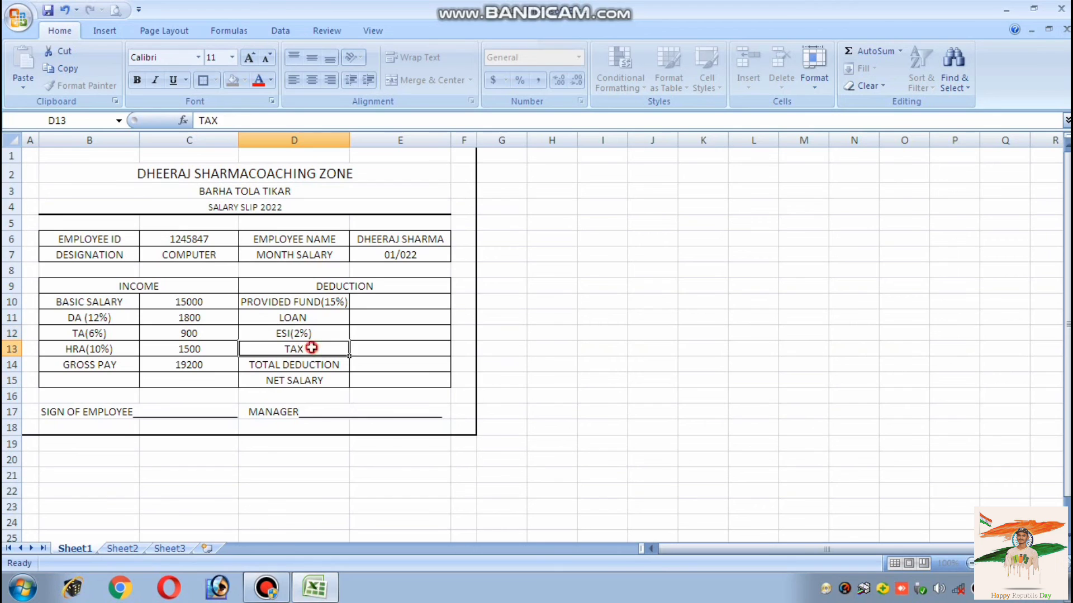
{"action": "left_click", "coordinate": [368, 301]}
Enter =C10*15% (2250), 0, =C10*2% (300) and 0 in E10:E13 for provident fund, loan, ESI and tax
{"action": "type", "text": "="}
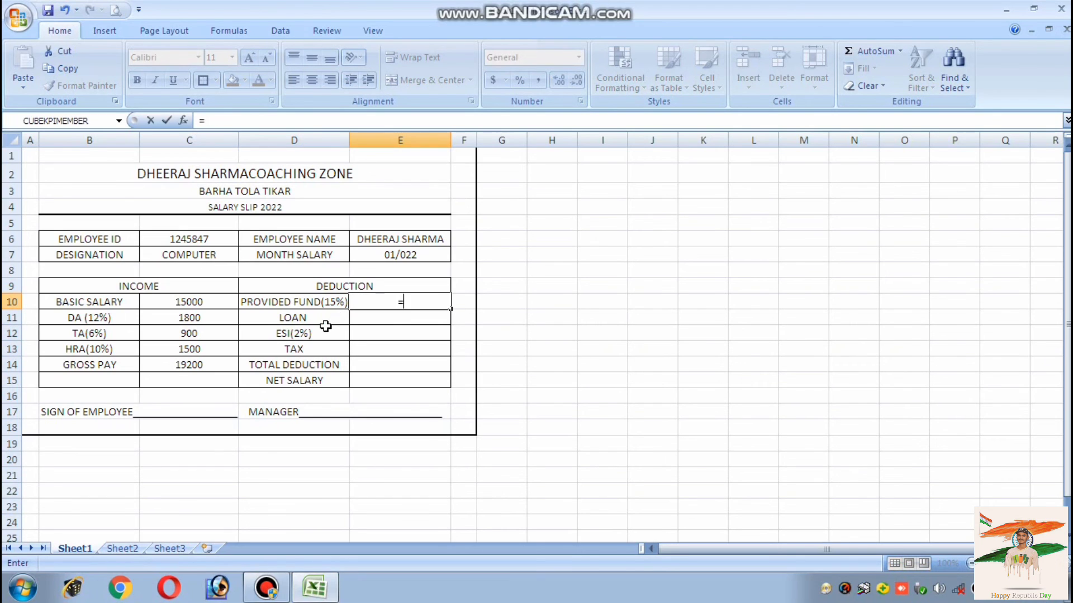
{"action": "left_click", "coordinate": [173, 305]}
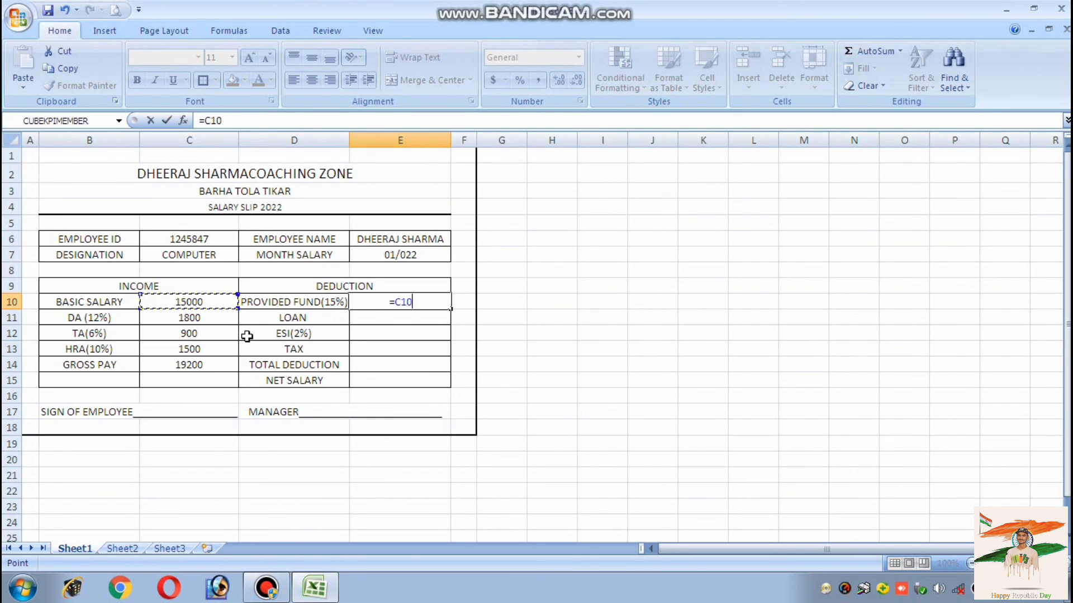
{"action": "type", "text": "*15"}
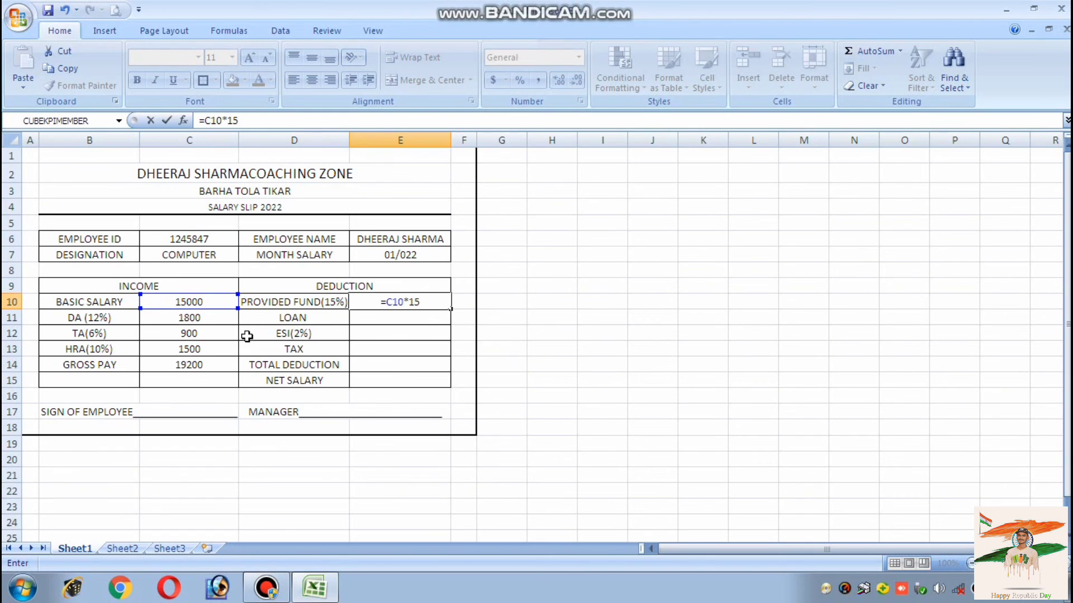
{"action": "type", "text": "%"}
{"action": "key", "text": "Return"}
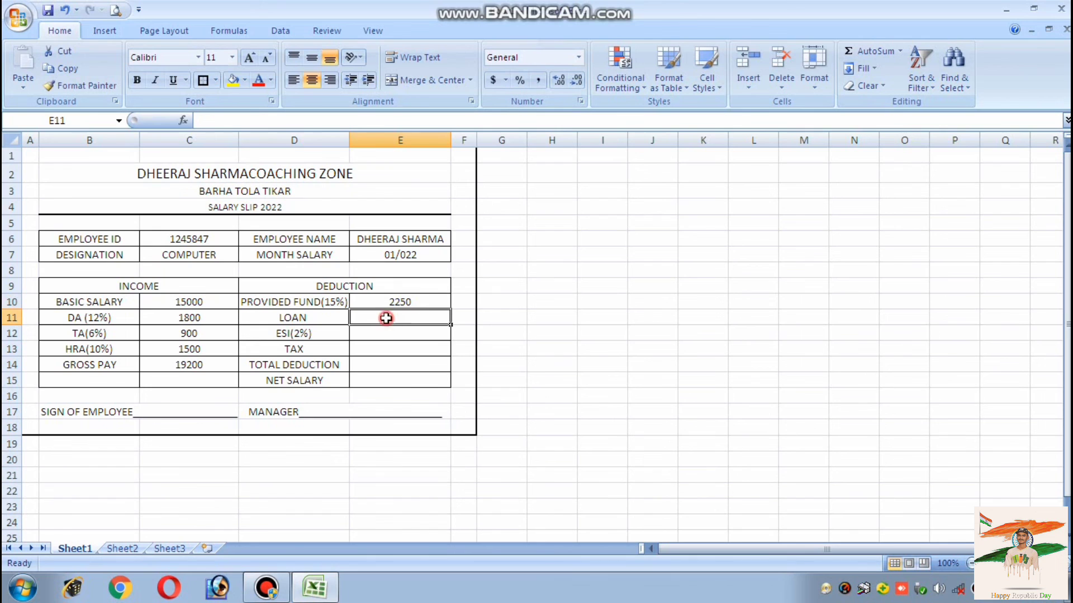
{"action": "type", "text": "0"}
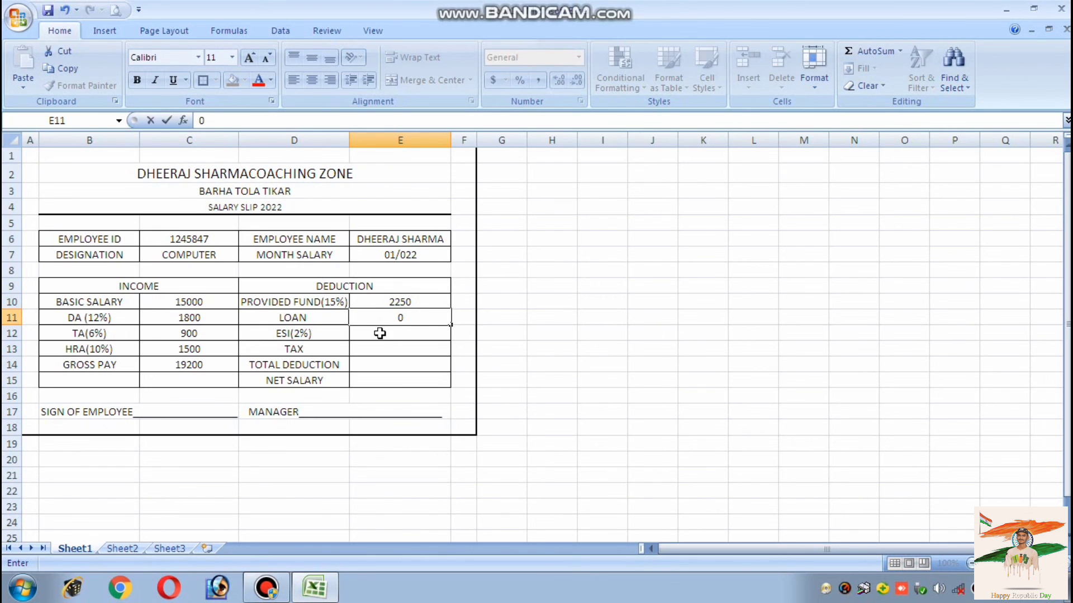
{"action": "key", "text": "Return"}
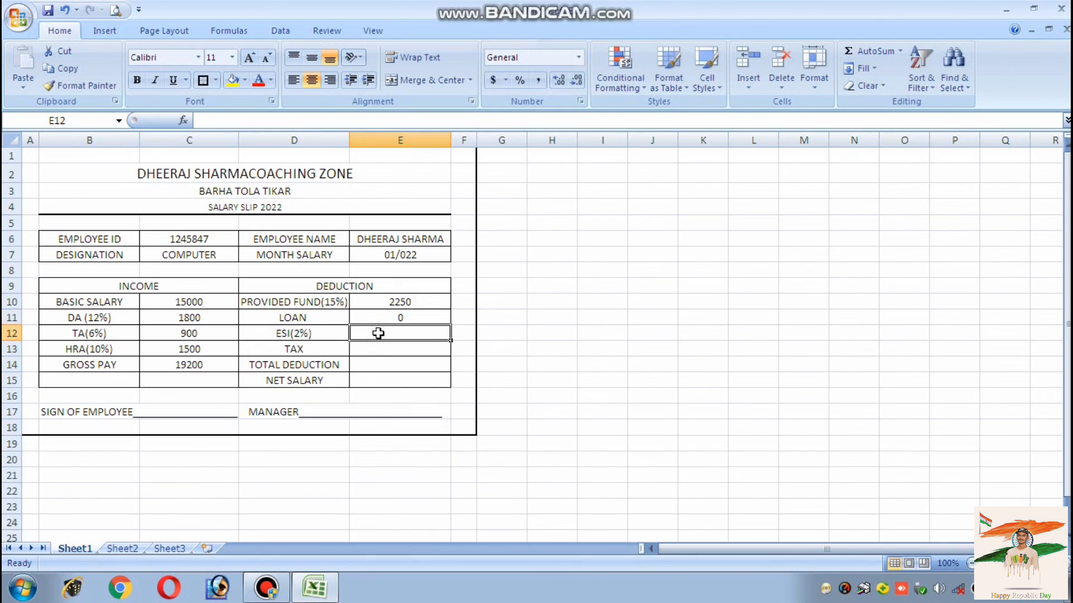
{"action": "type", "text": "="}
{"action": "left_click", "coordinate": [206, 298]}
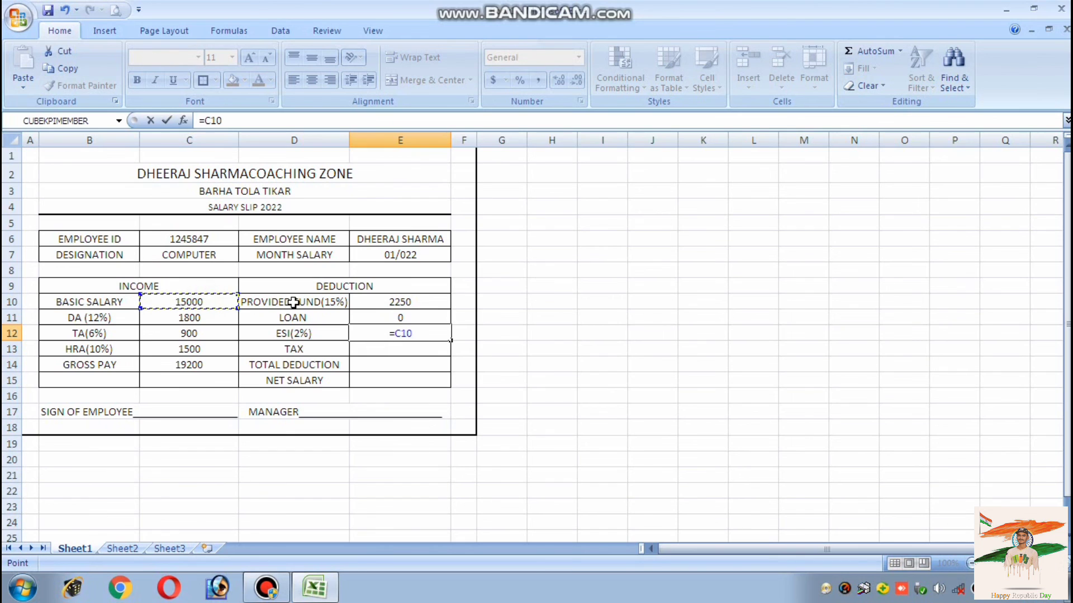
{"action": "type", "text": "*"}
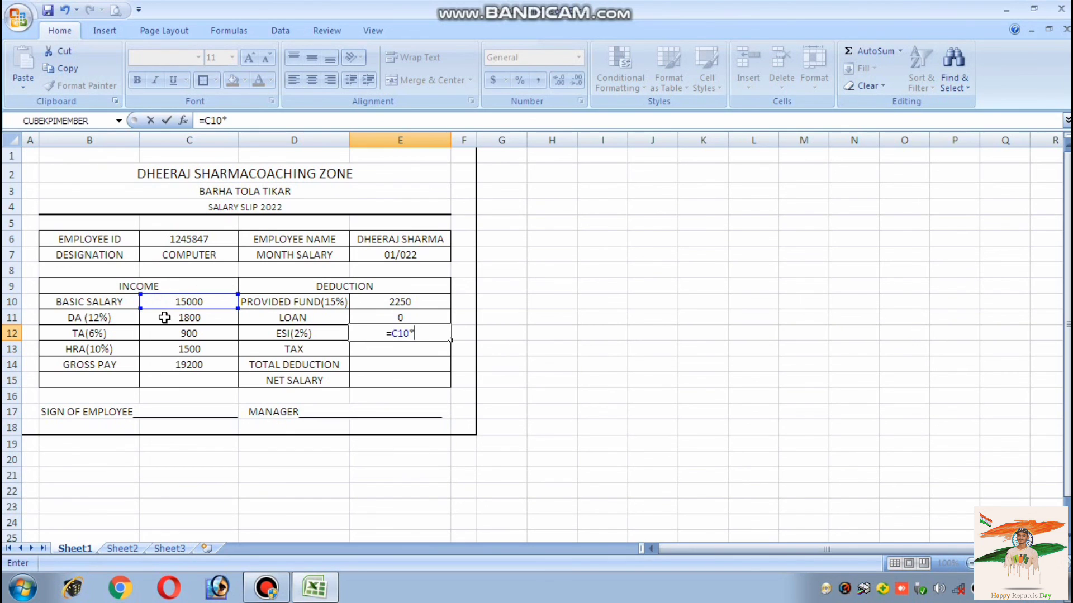
{"action": "type", "text": "2%"}
{"action": "key", "text": "Return"}
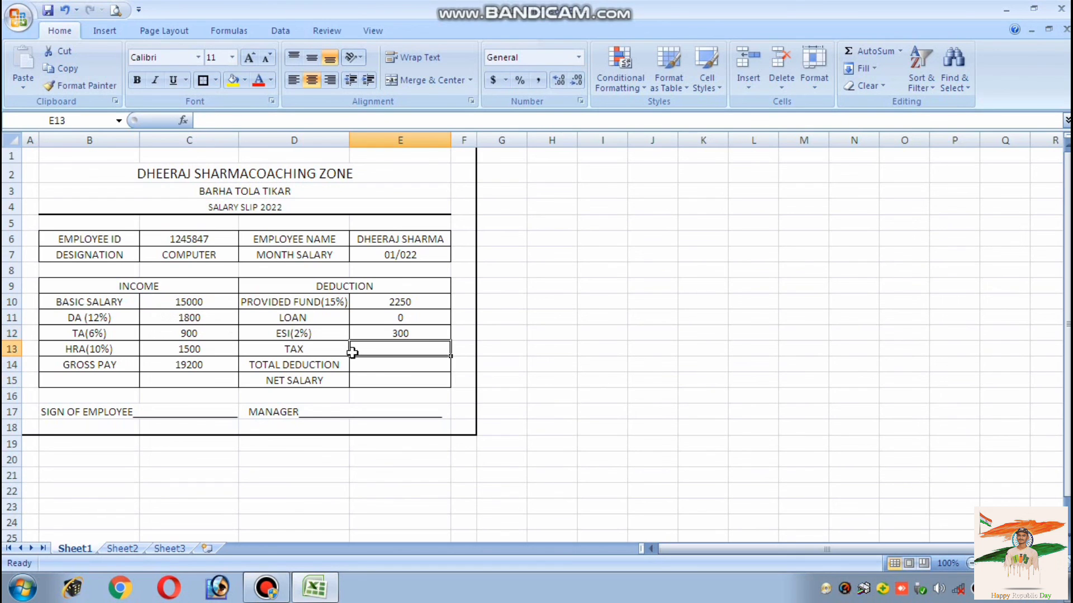
{"action": "type", "text": "0"}
{"action": "key", "text": "Return"}
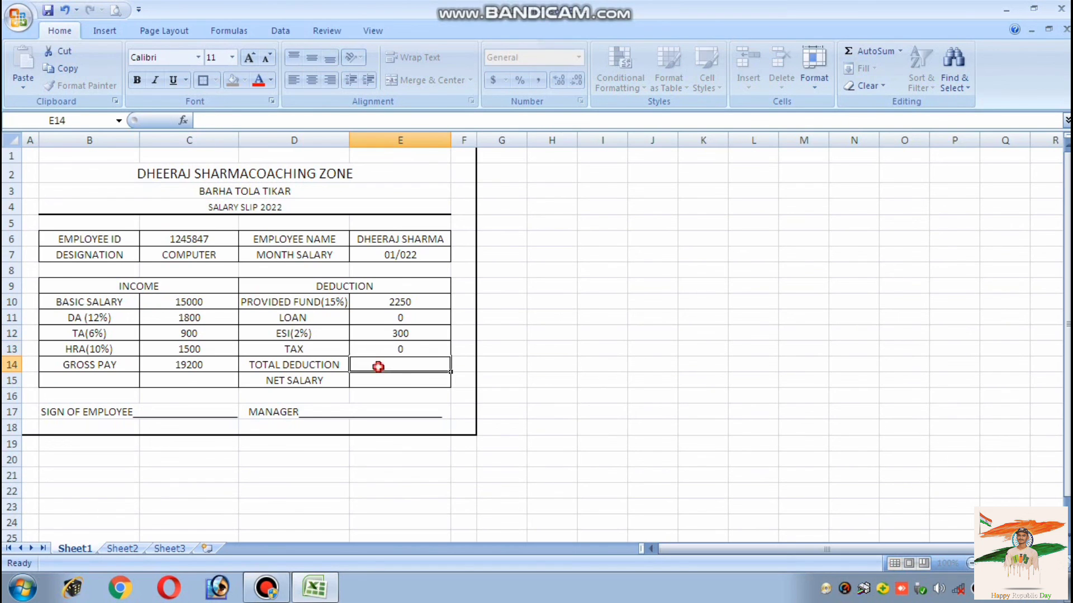
Compute total deduction in E14 as =SUM(E10:E13), giving 2550
{"action": "type", "text": "=SUM"}
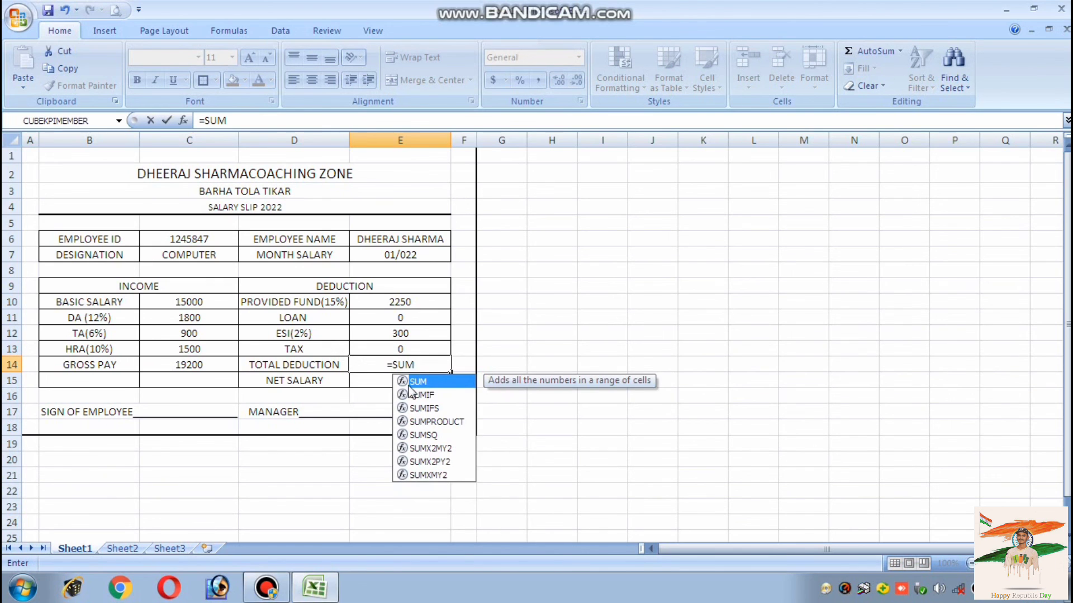
{"action": "double_click", "coordinate": [419, 382]}
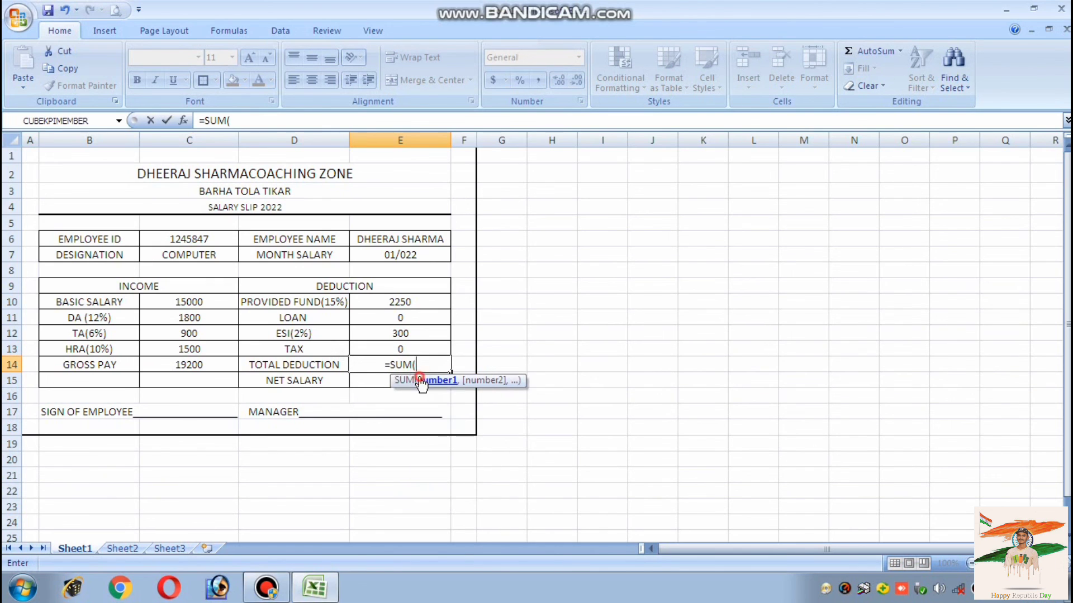
{"action": "left_click_drag", "start_coordinate": [405, 300], "coordinate": [393, 343]}
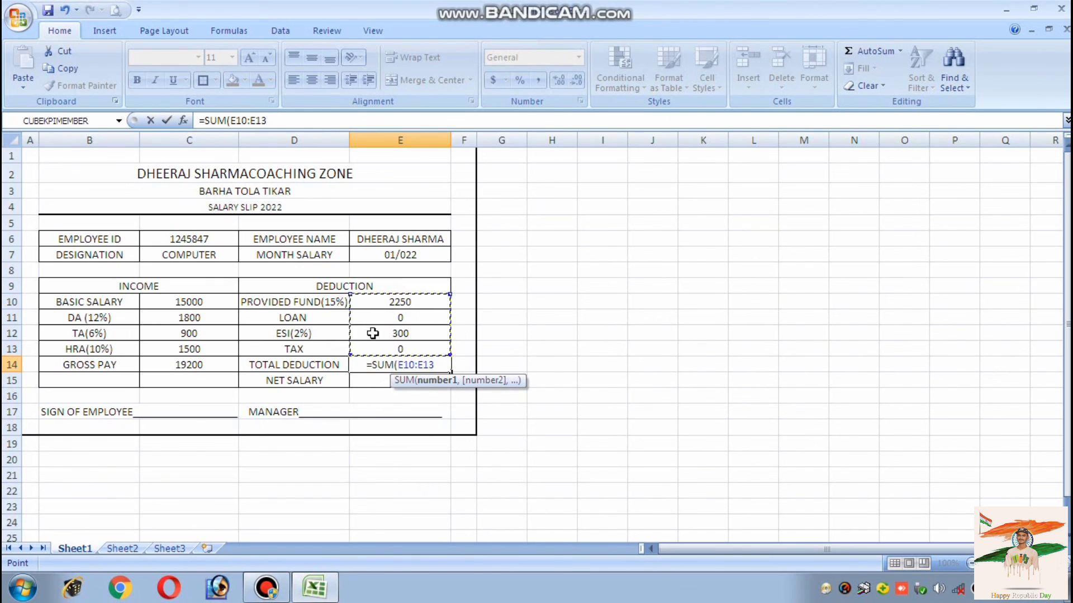
{"action": "type", "text": ")"}
{"action": "key", "text": "Return"}
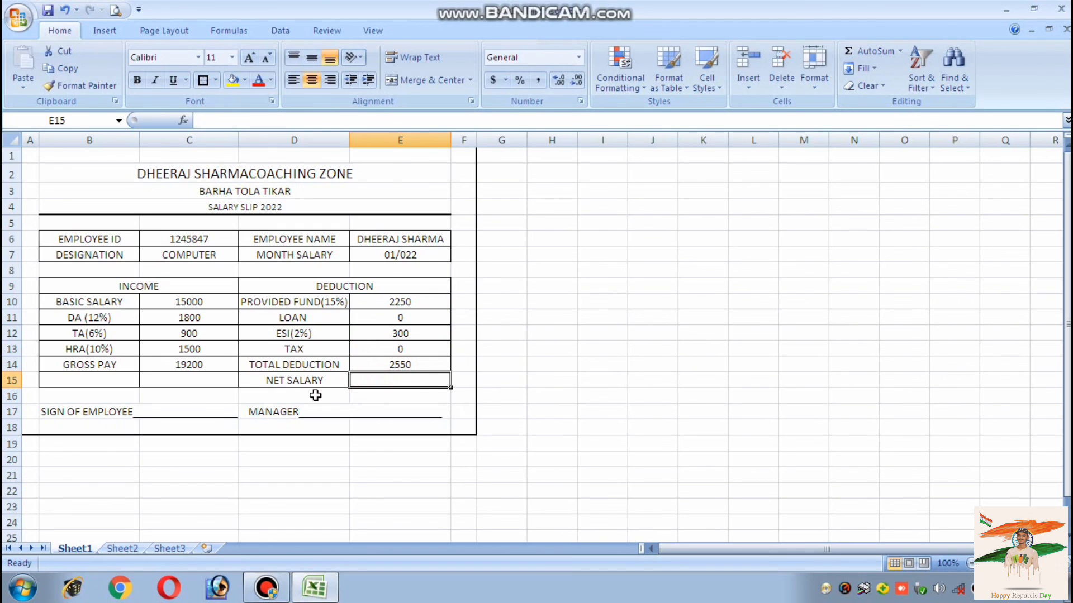
Compute net salary in E15 as =C14-E14, giving 16650
{"action": "type", "text": "="}
{"action": "left_click", "coordinate": [215, 365]}
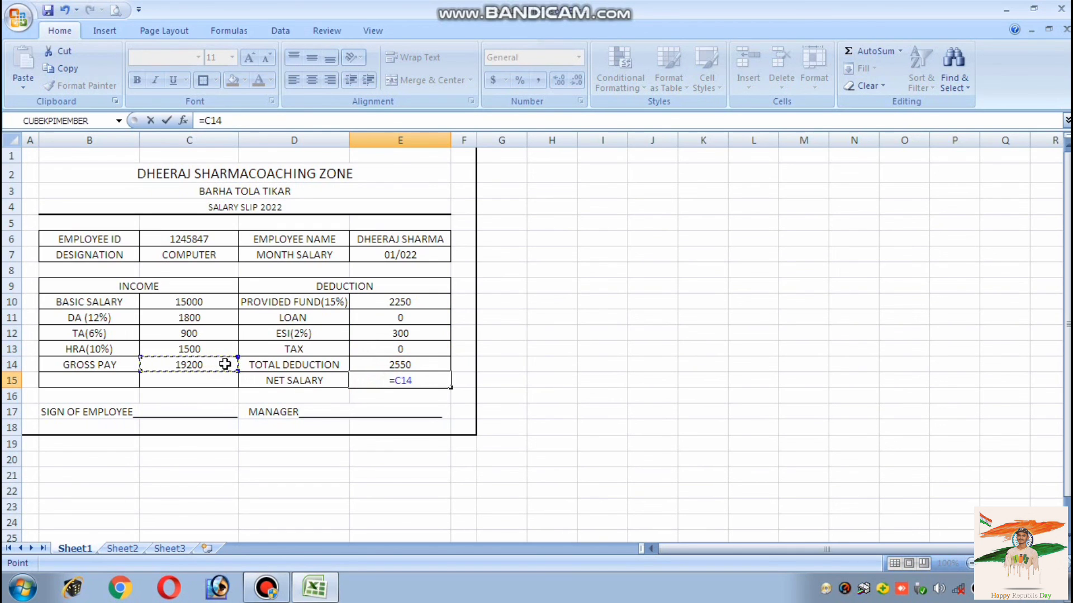
{"action": "type", "text": "-"}
{"action": "left_click", "coordinate": [404, 368]}
{"action": "key", "text": "Return"}
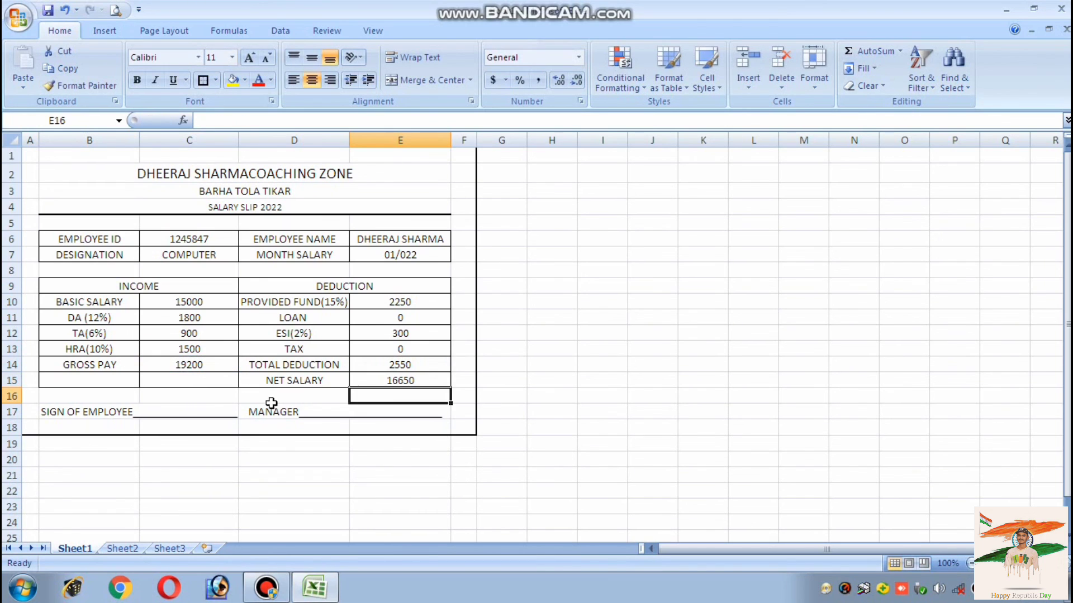
{"action": "left_click", "coordinate": [79, 236]}
{"action": "left_click_drag", "start_coordinate": [79, 236], "coordinate": [83, 255]}
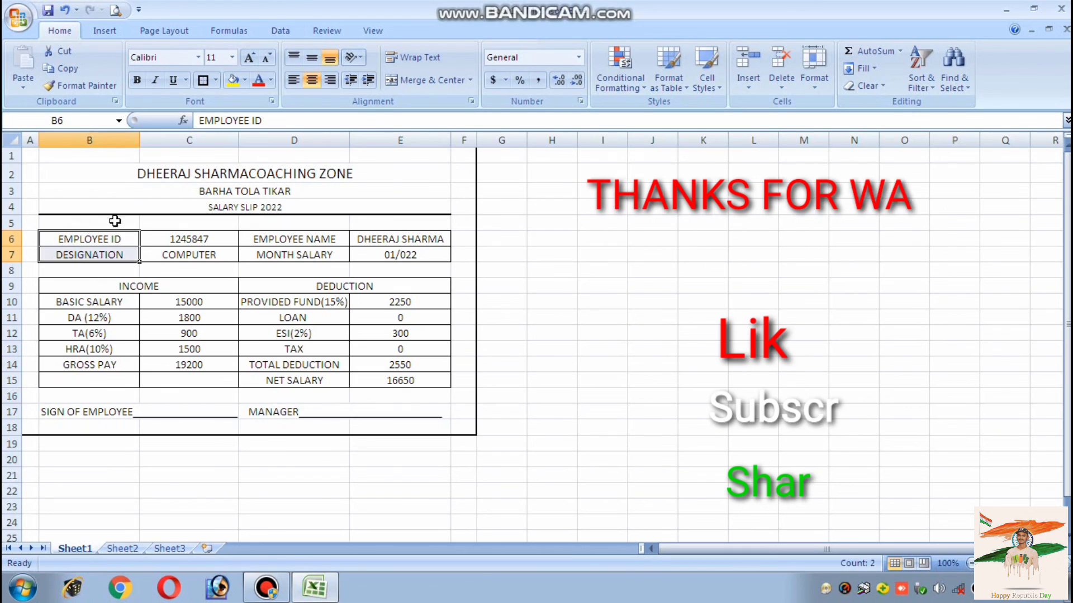